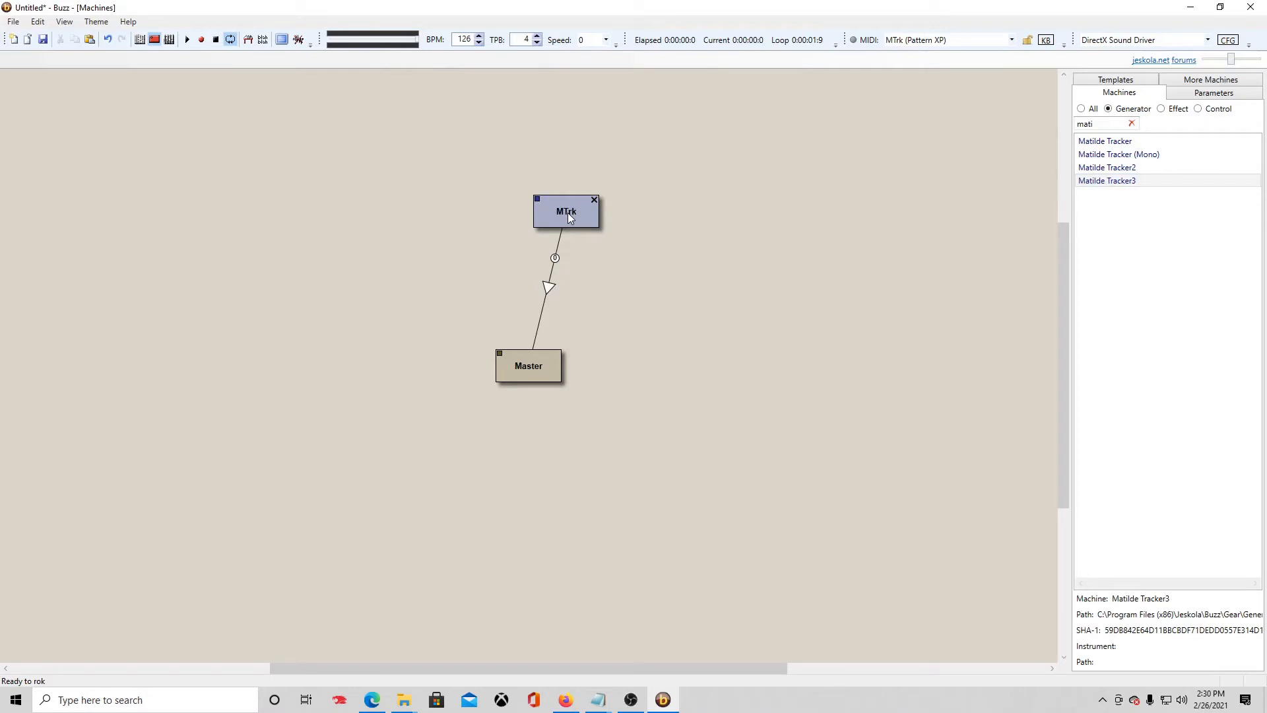
# Find the CyanPhase JedShivaMeter machine by searching all machine types for "jeds" and insert it into the connection between MTrk and Master
pyautogui.moveTo(568, 214); pyautogui.dragTo(542, 208)
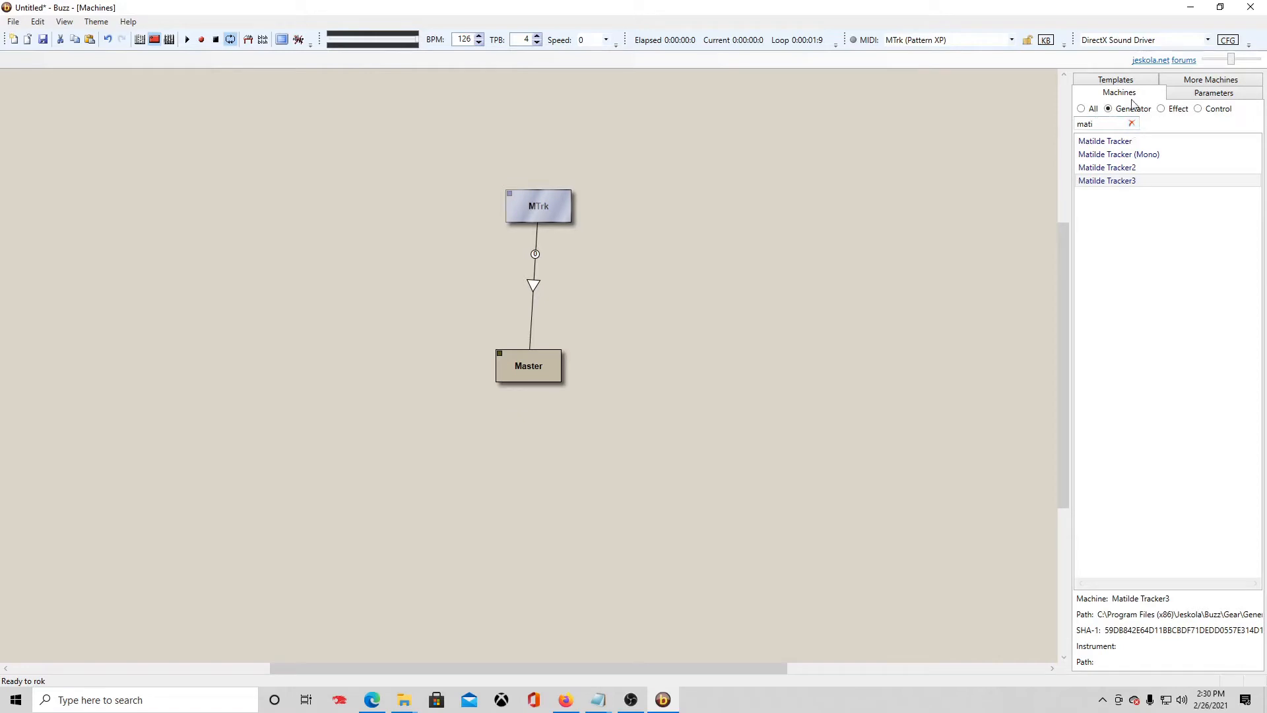
pyautogui.click(1086, 109)
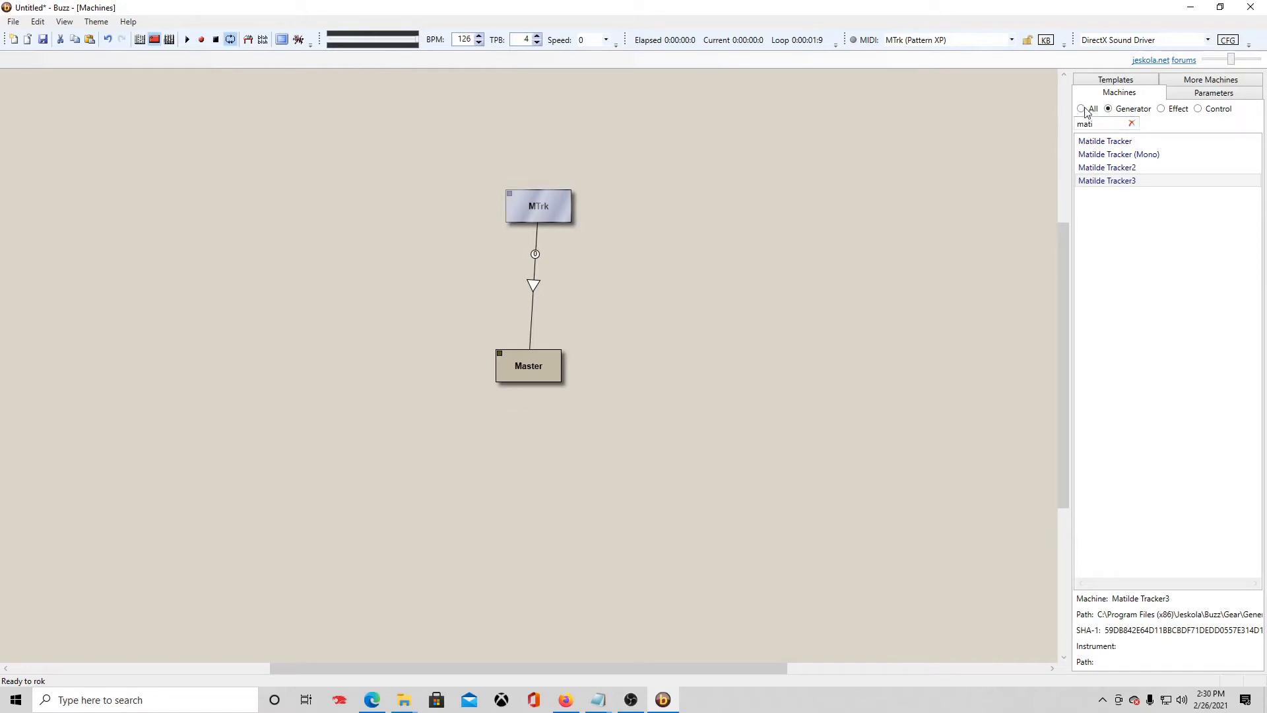
pyautogui.click(1132, 124)
pyautogui.write('jeds')
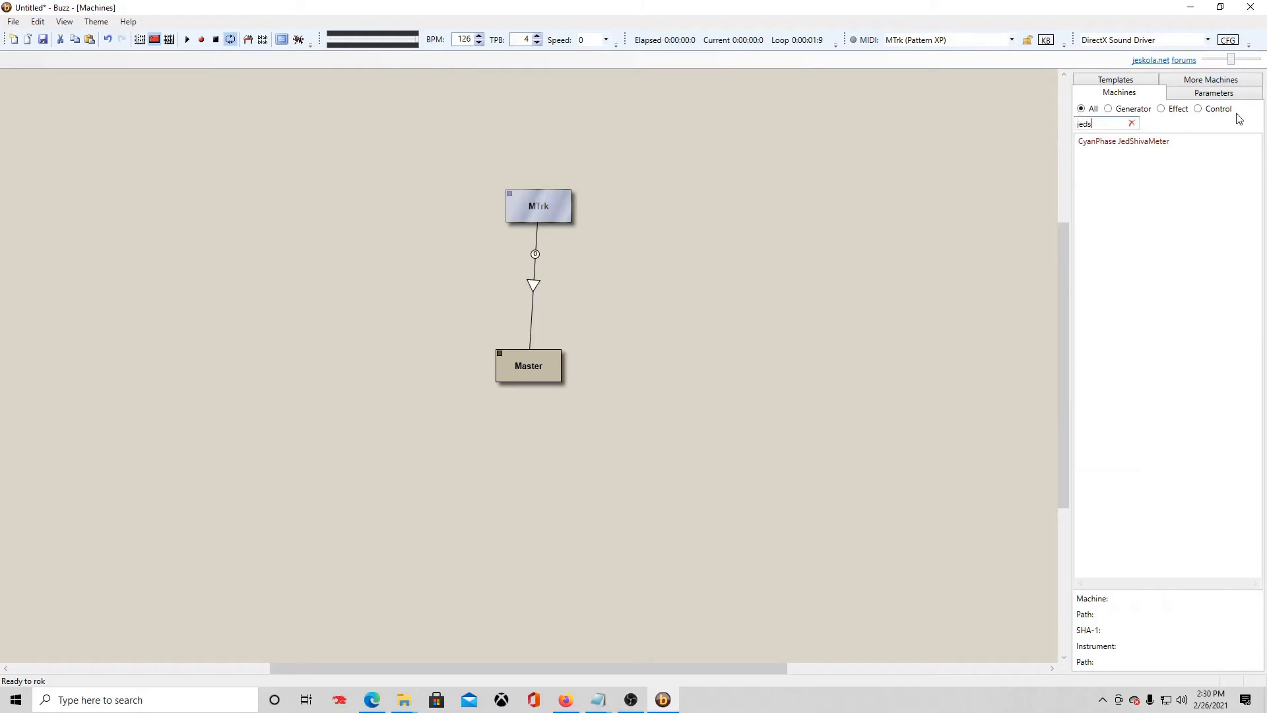
pyautogui.moveTo(1130, 143); pyautogui.dragTo(535, 290)
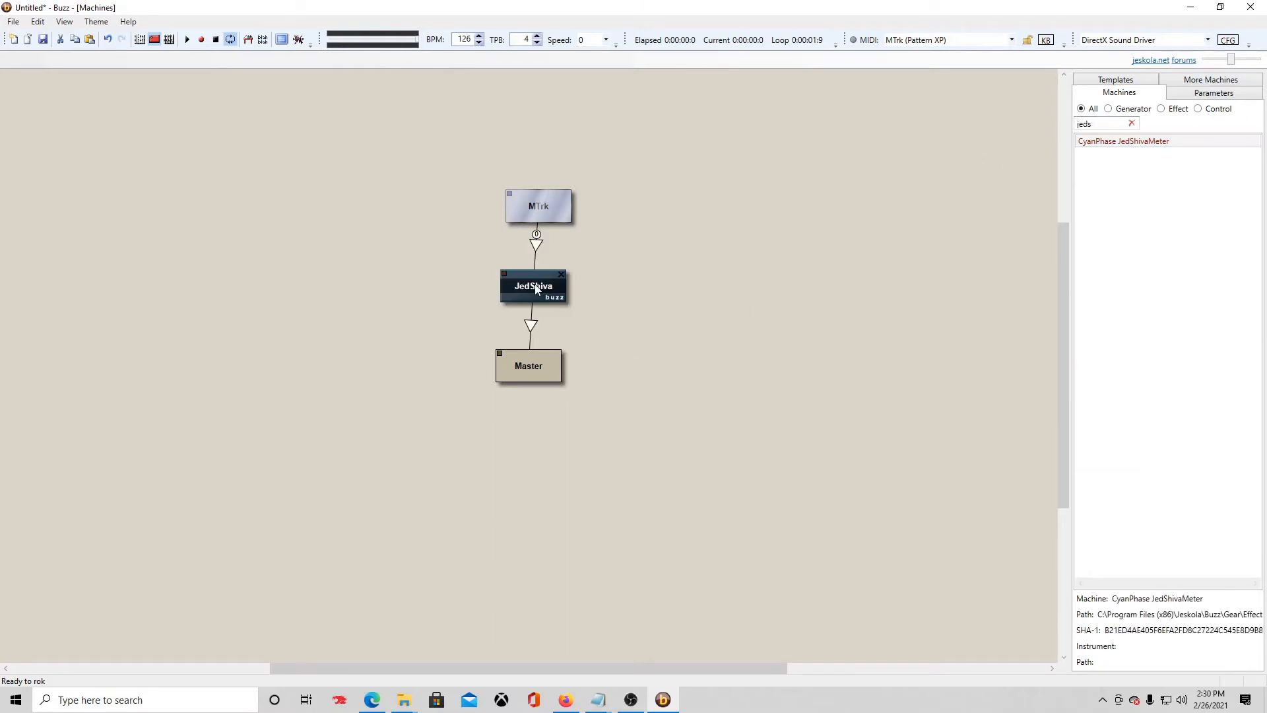
# Move MTrk further above JedShiva, and open the JedShiva meter window, placing it in an empty area and making it taller
pyautogui.moveTo(540, 204); pyautogui.dragTo(545, 137)
pyautogui.doubleClick(527, 293)
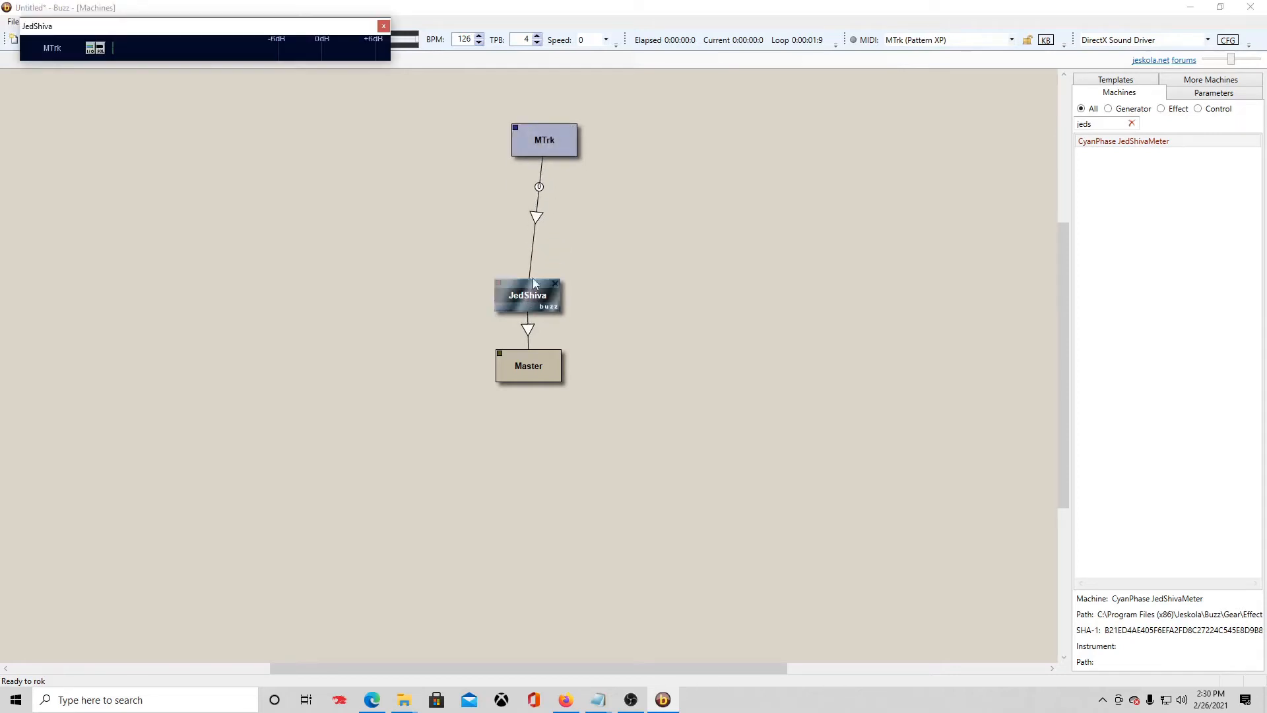
pyautogui.moveTo(177, 33); pyautogui.dragTo(218, 486)
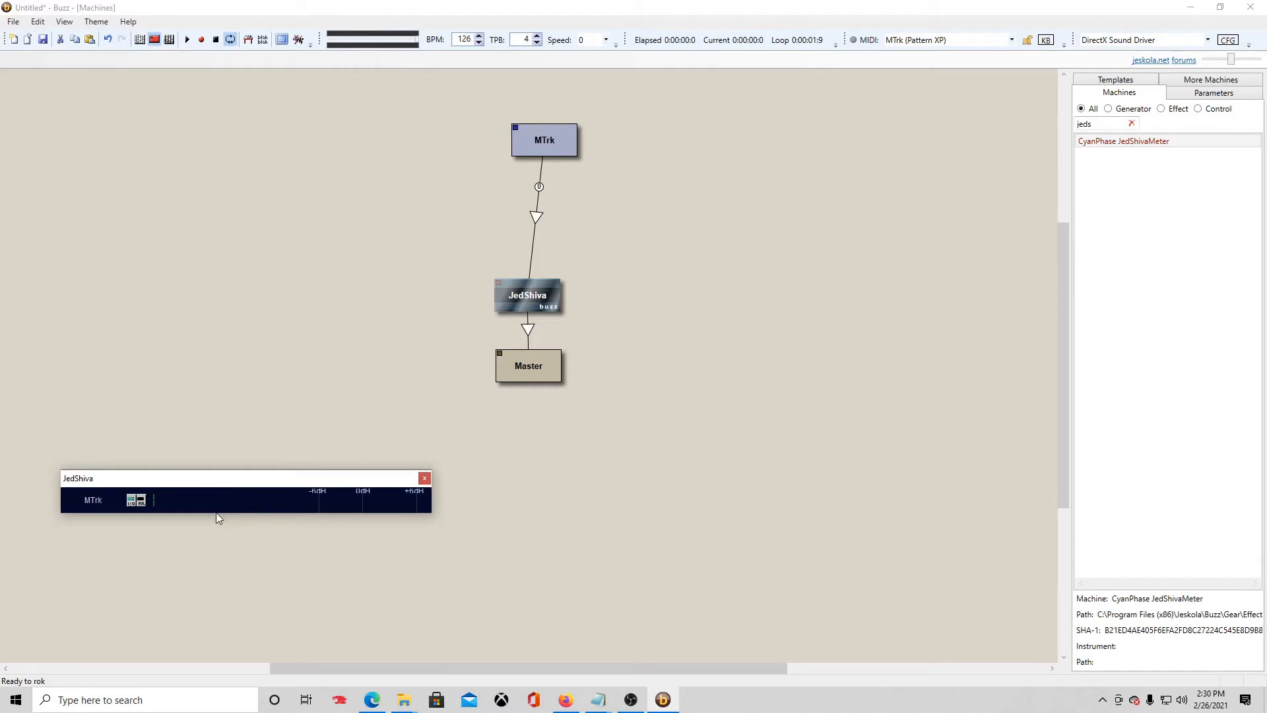
pyautogui.moveTo(217, 513); pyautogui.dragTo(210, 562)
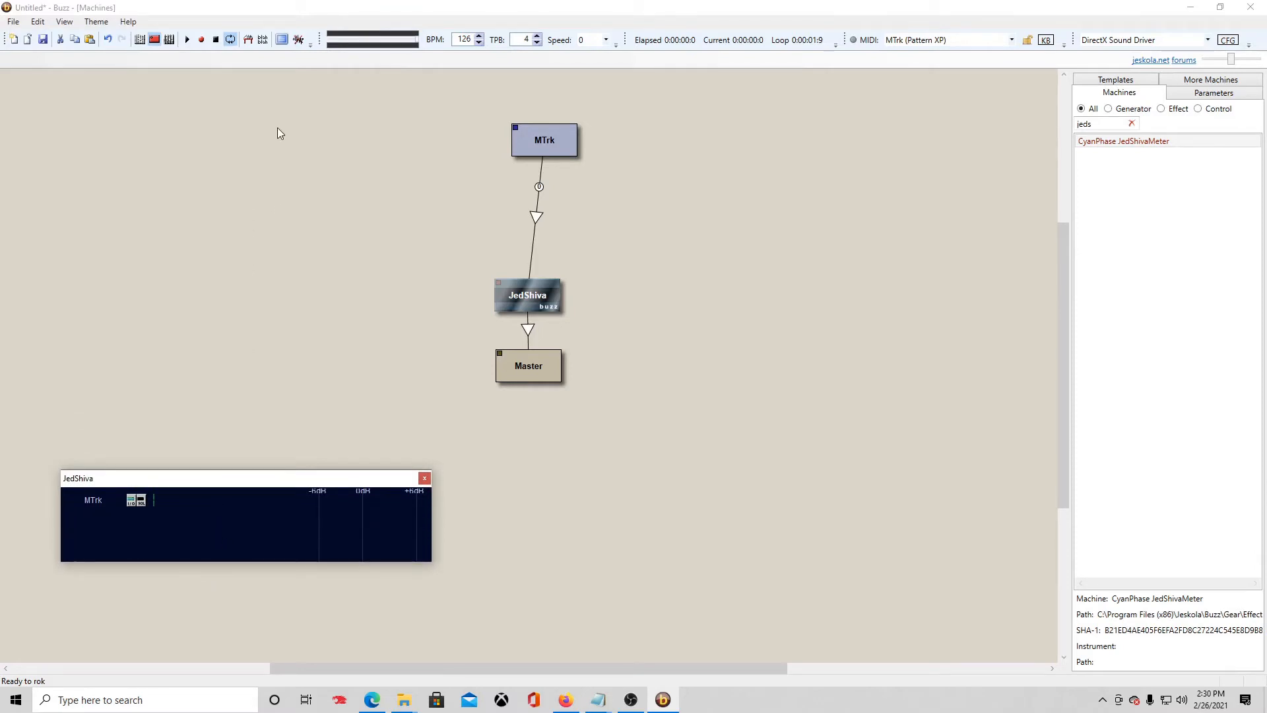
# Load A.wav, B.wav and C.wav from the TUTORIAL AUDIO folder into the wavetable starting at slot 01
pyautogui.click(249, 40)
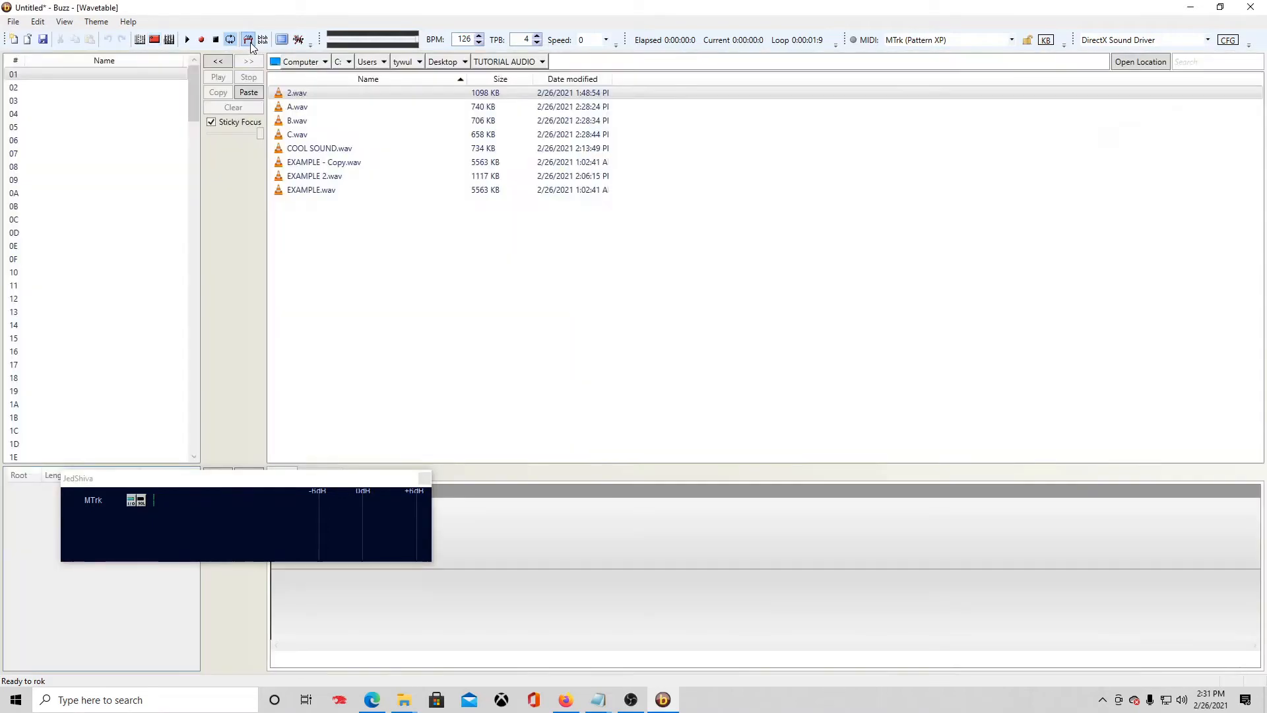
pyautogui.click(307, 107)
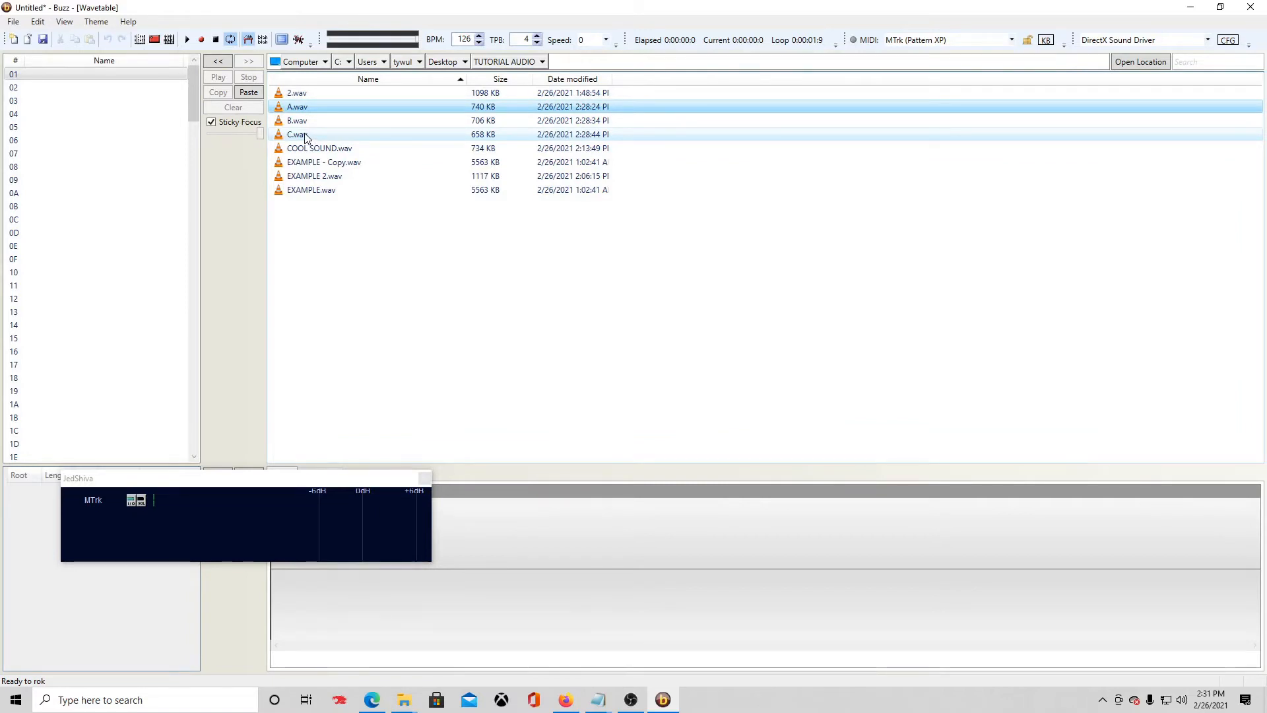
pyautogui.keyDown('shift'); pyautogui.click(306, 137); pyautogui.keyUp('shift')
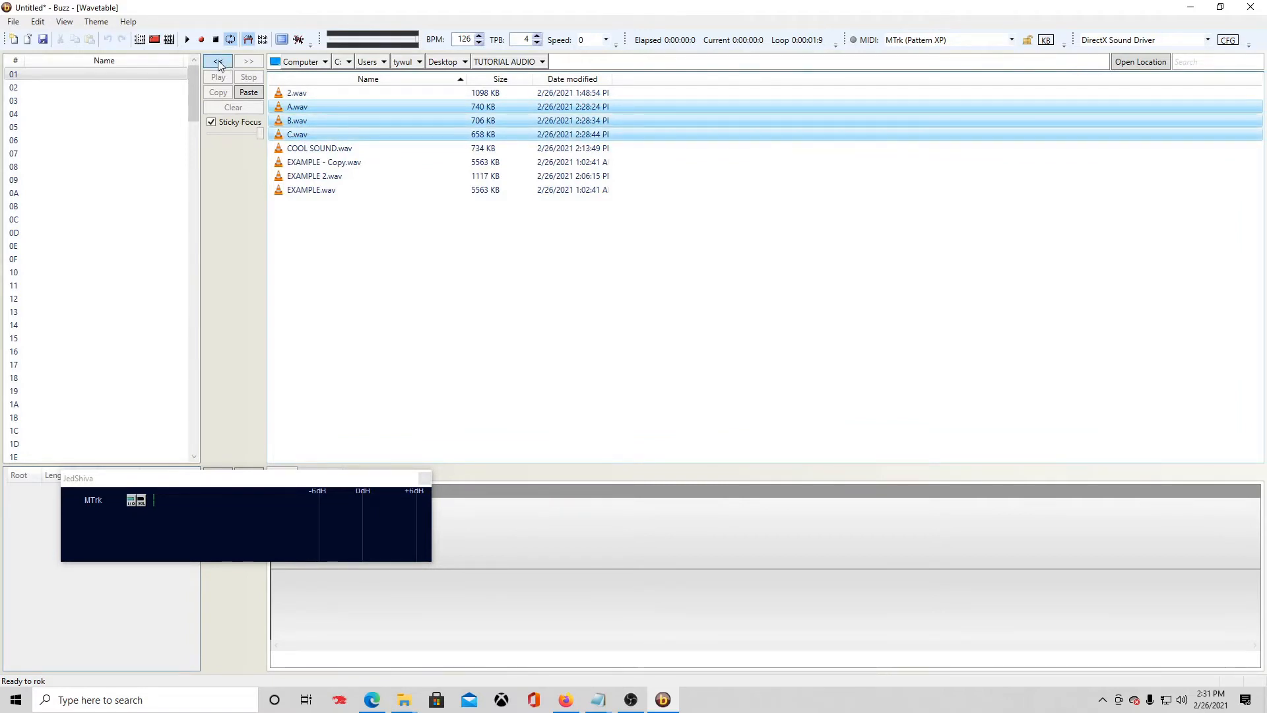
pyautogui.click(85, 76)
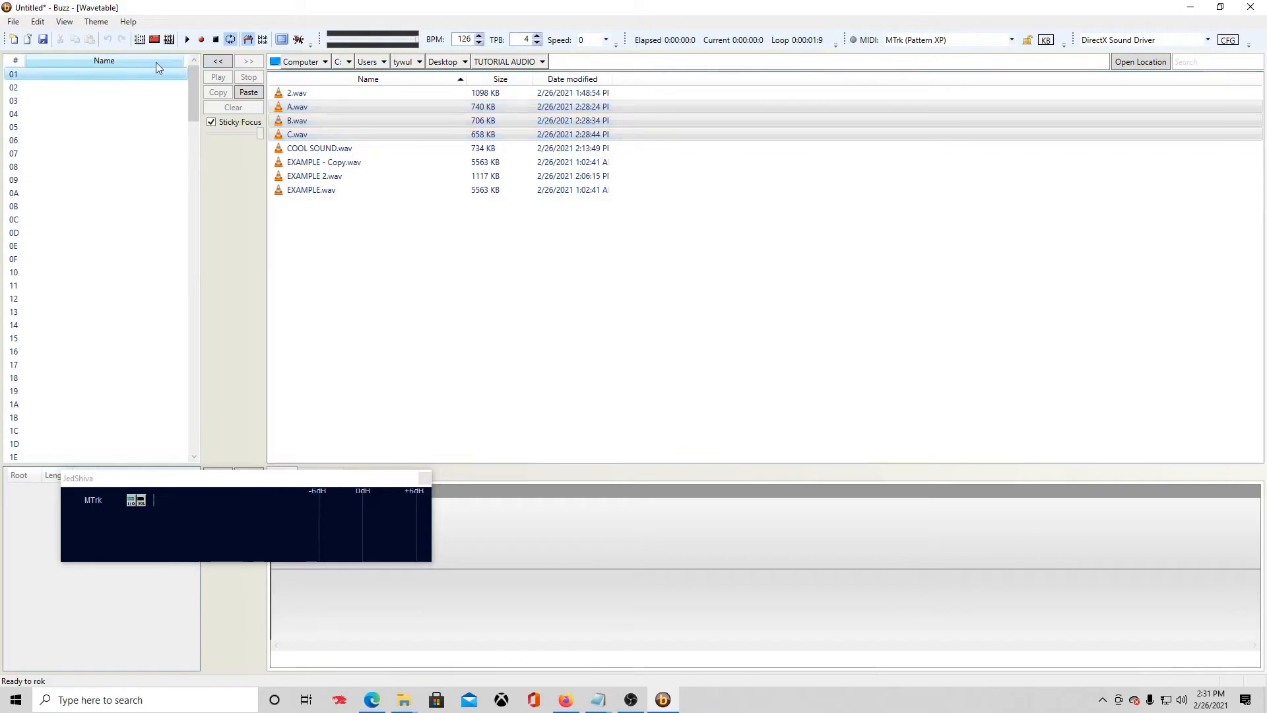
pyautogui.click(219, 62)
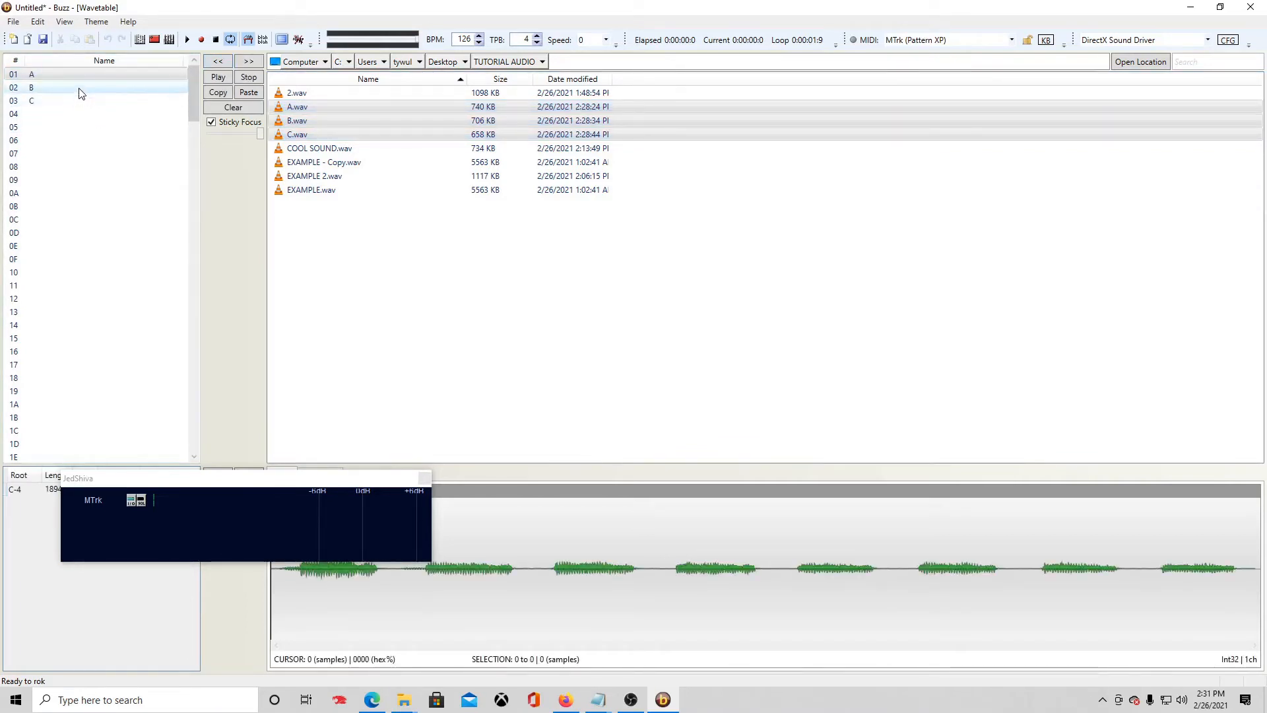
# Move the JedShiva meter window clear of the wave editor and lower the gain of the entire wave C
pyautogui.moveTo(261, 474); pyautogui.dragTo(661, 358)
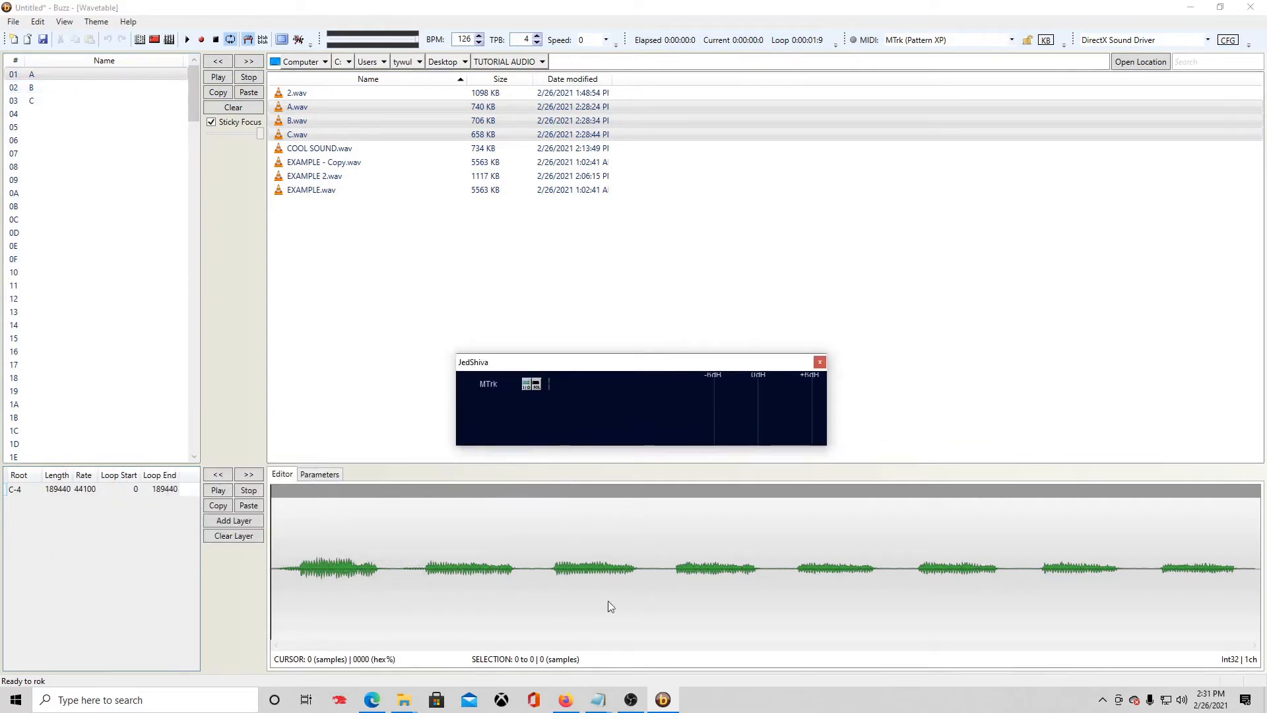
pyautogui.click(623, 581)
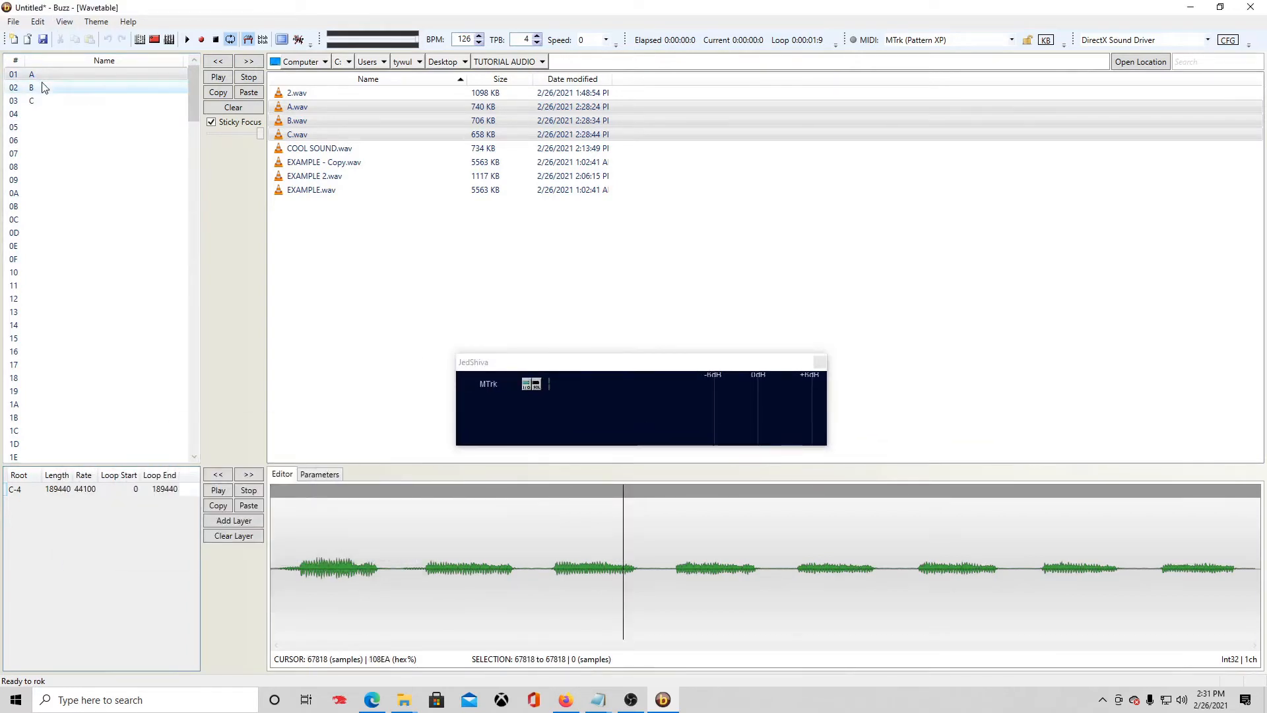
pyautogui.click(107, 101)
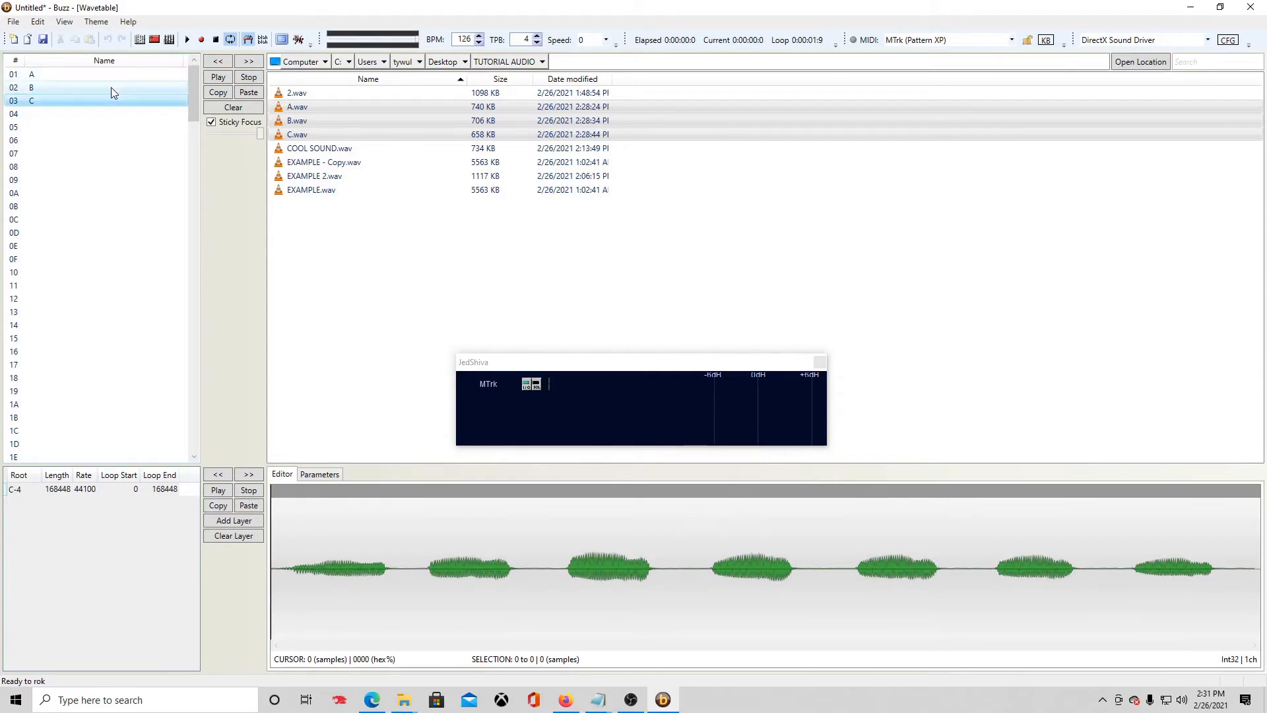
pyautogui.doubleClick(488, 544)
pyautogui.rightClick(488, 544)
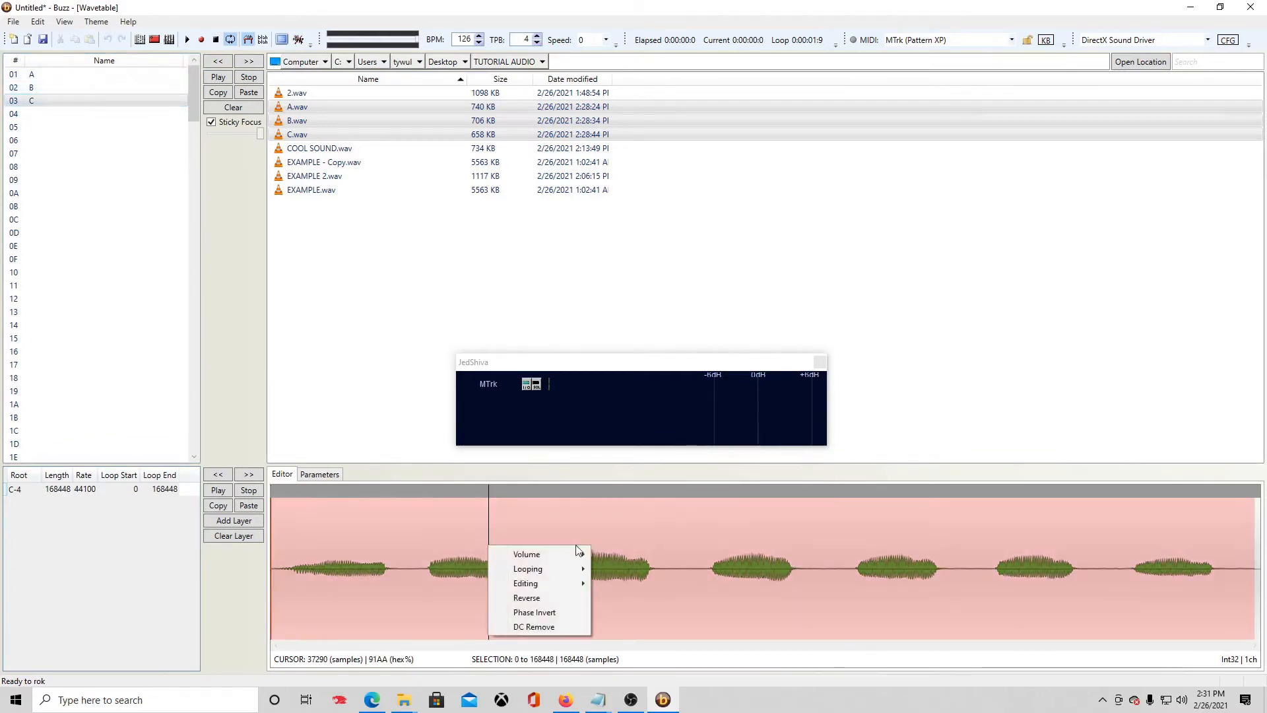
pyautogui.moveTo(565, 557)
pyautogui.click(645, 580)
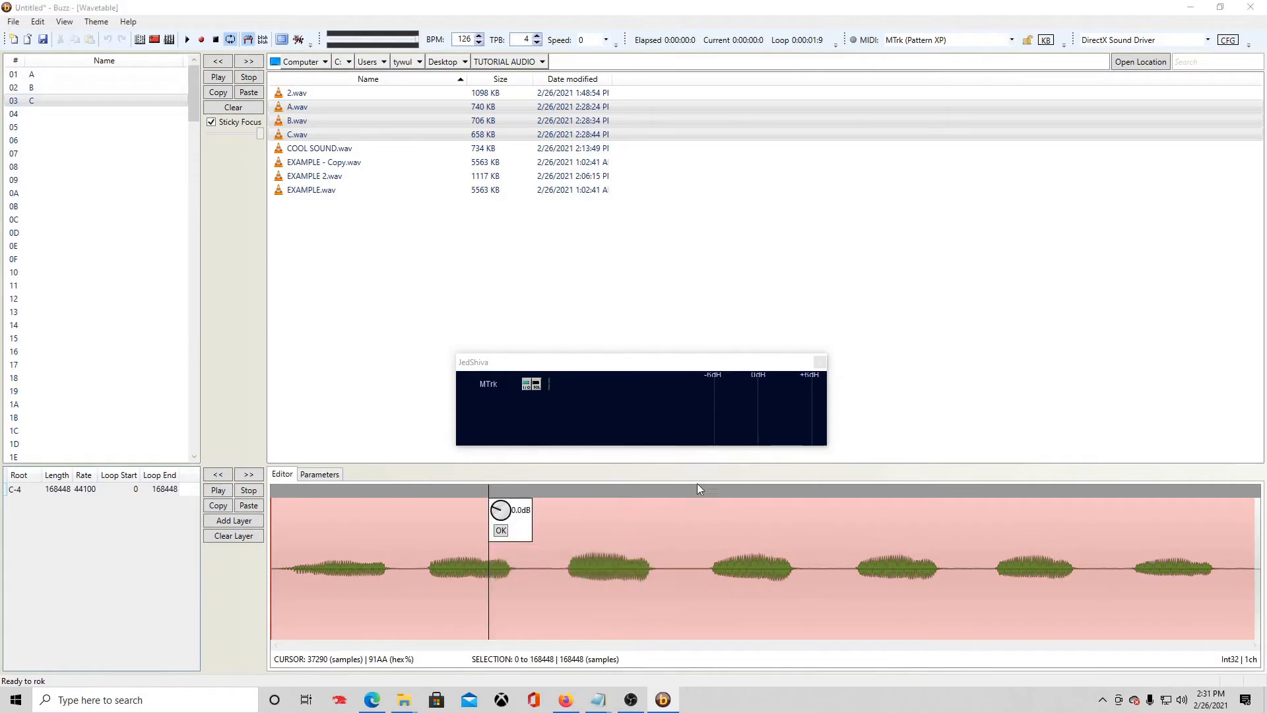
pyautogui.moveTo(500, 511); pyautogui.dragTo(489, 528)
pyautogui.click(501, 530)
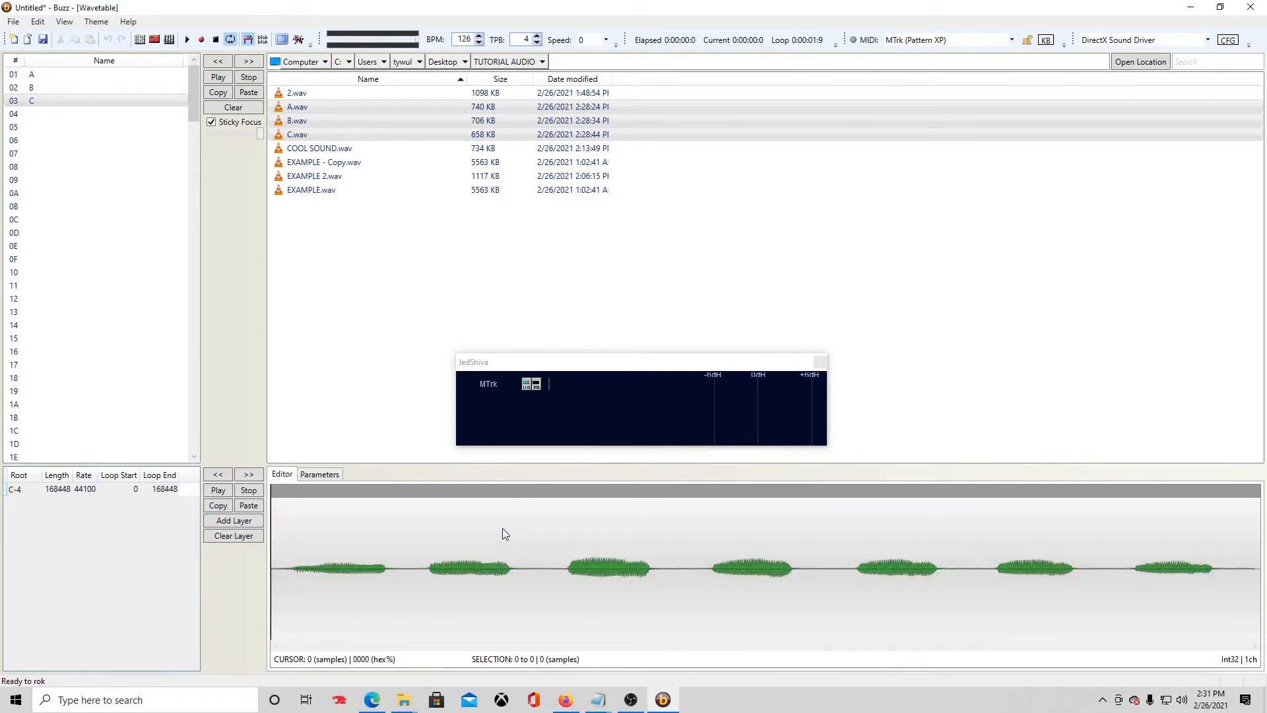
# Set the volume parameter of wave B in slot 02 to -2.8 dB
pyautogui.click(86, 90)
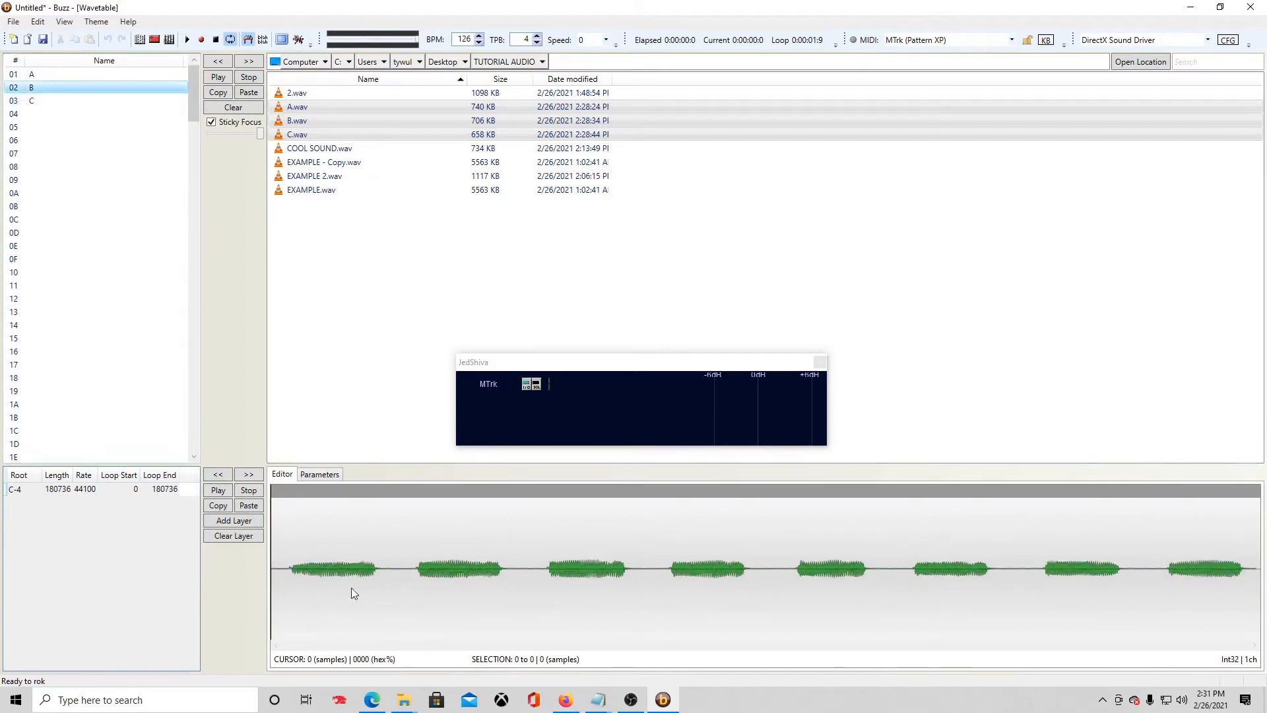
pyautogui.click(325, 475)
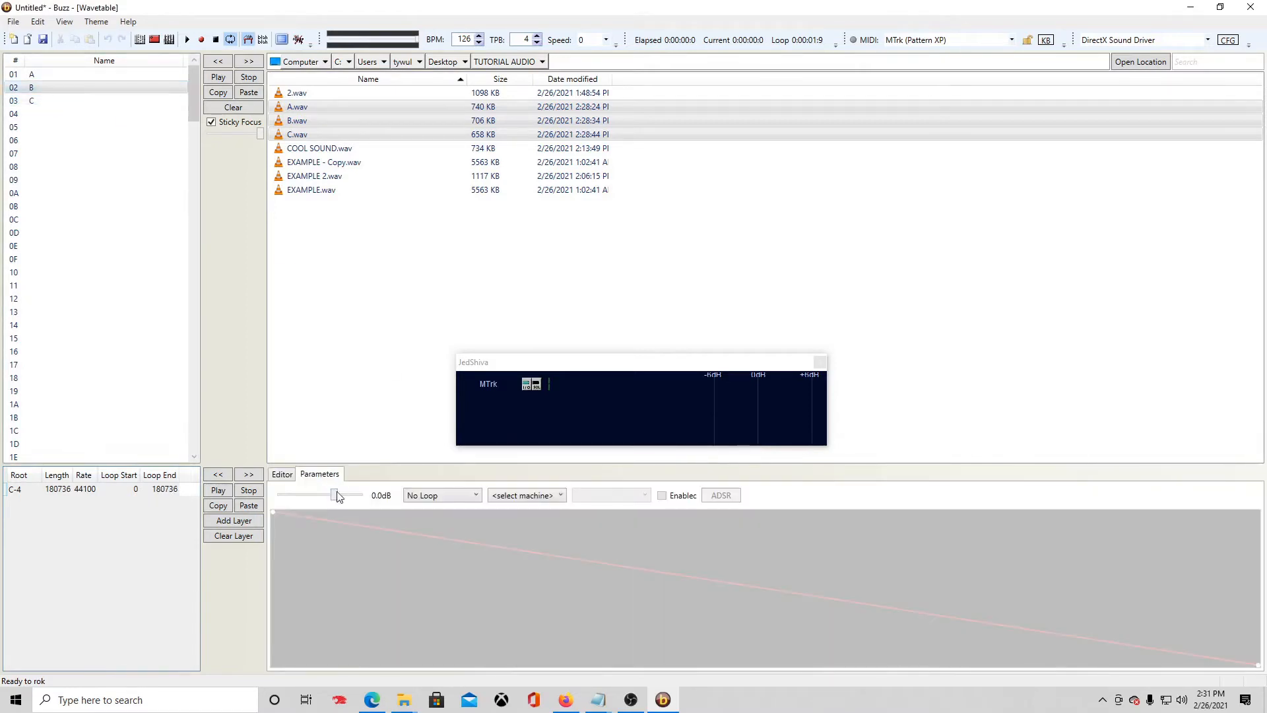
pyautogui.moveTo(334, 495); pyautogui.dragTo(331, 504)
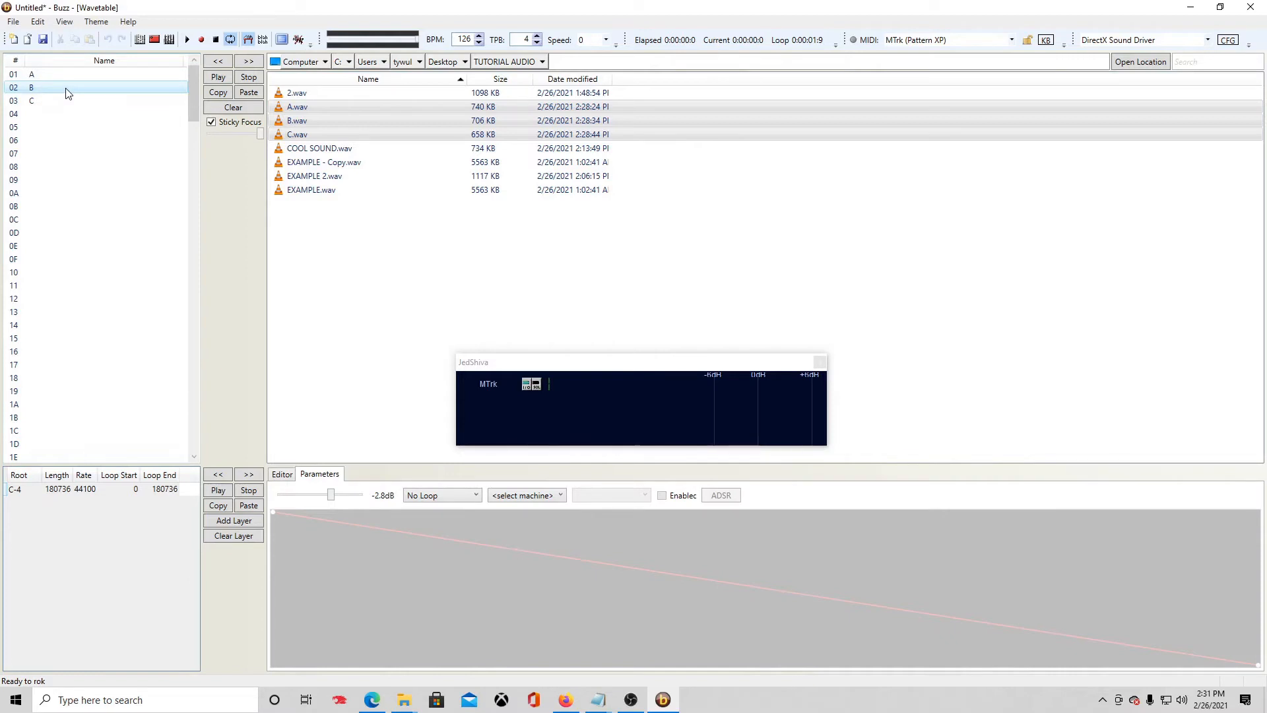
# Open the MTrk machine's pattern 00 in the Pattern Editor and choose 02. B as the wave for note entry
pyautogui.click(141, 40)
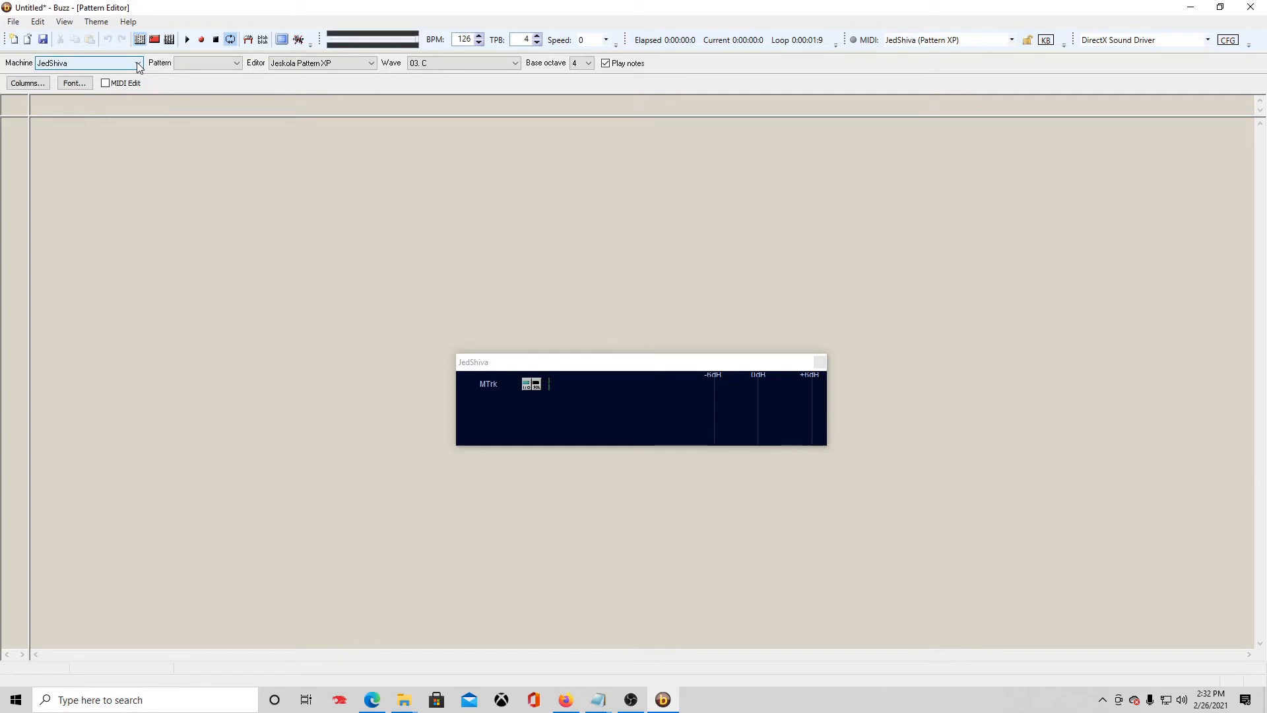
pyautogui.click(137, 62)
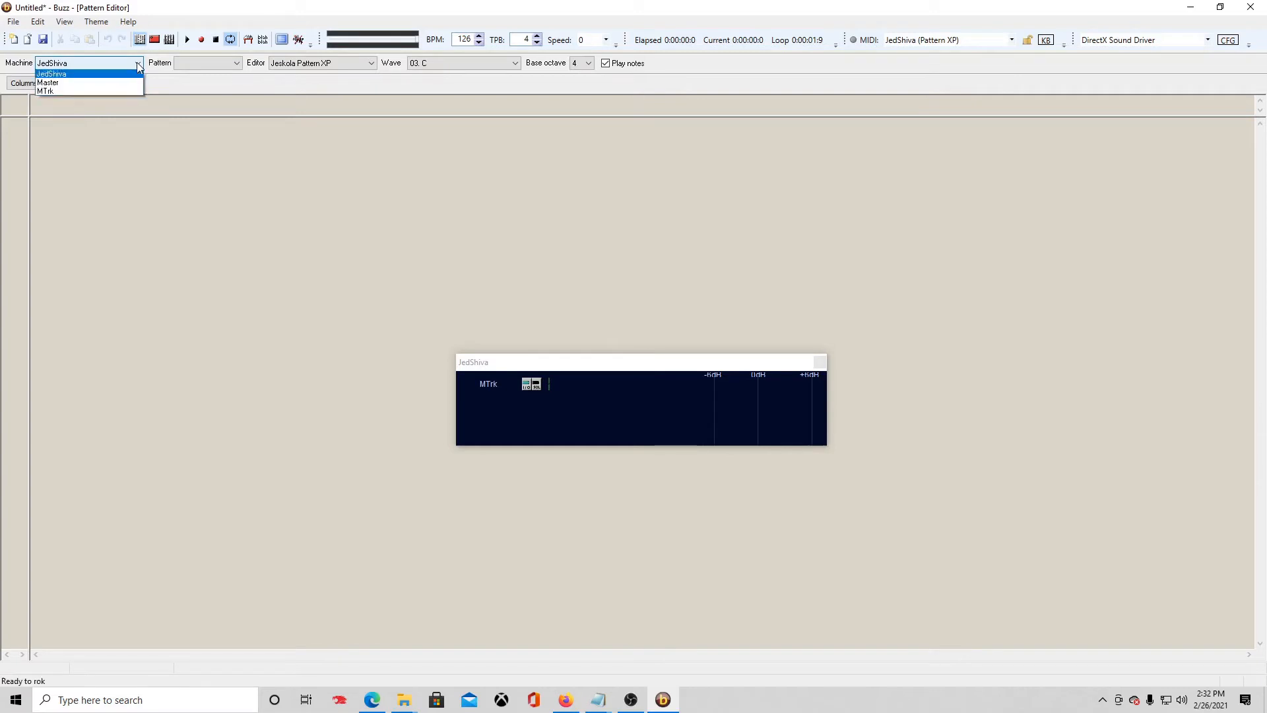
pyautogui.click(83, 93)
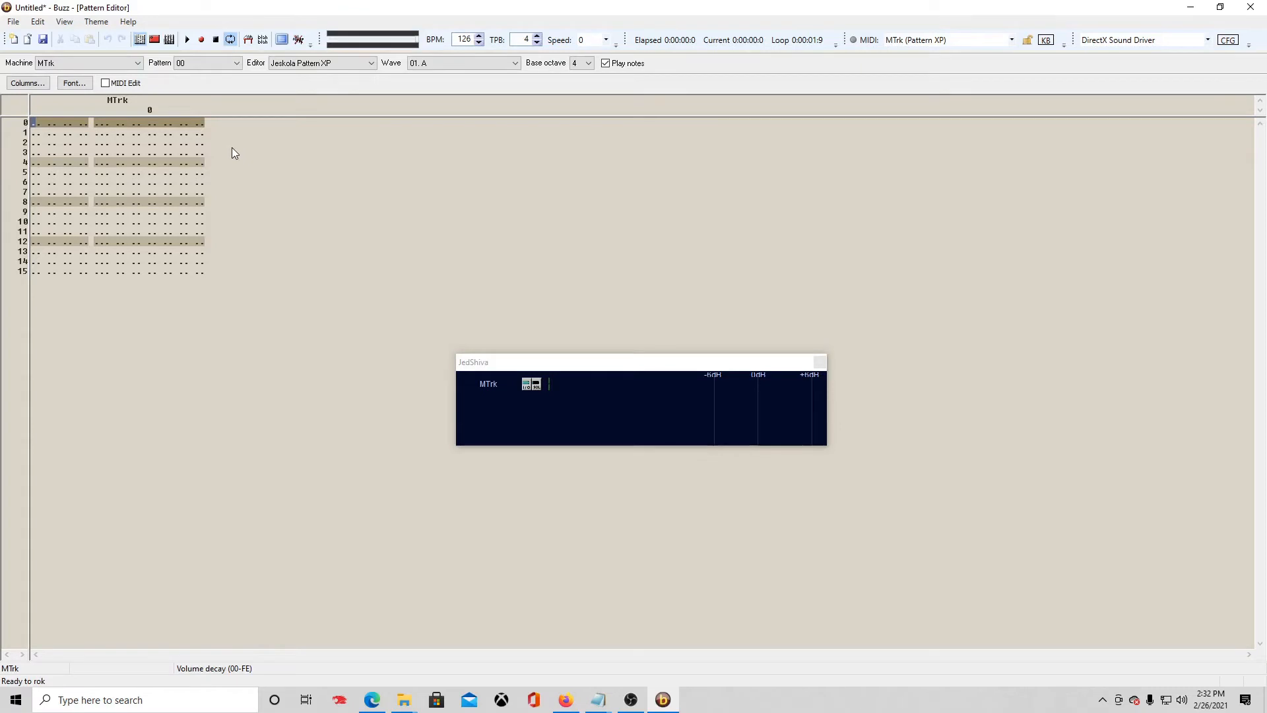
pyautogui.click(475, 64)
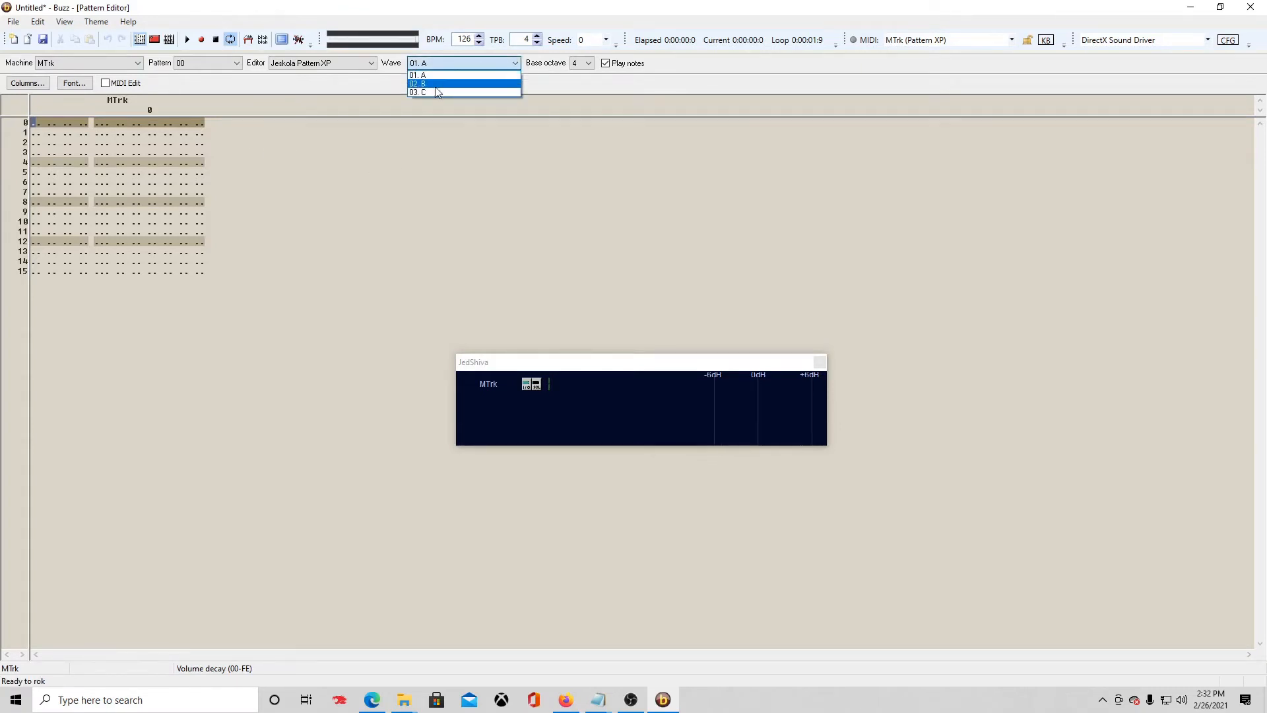
pyautogui.click(438, 85)
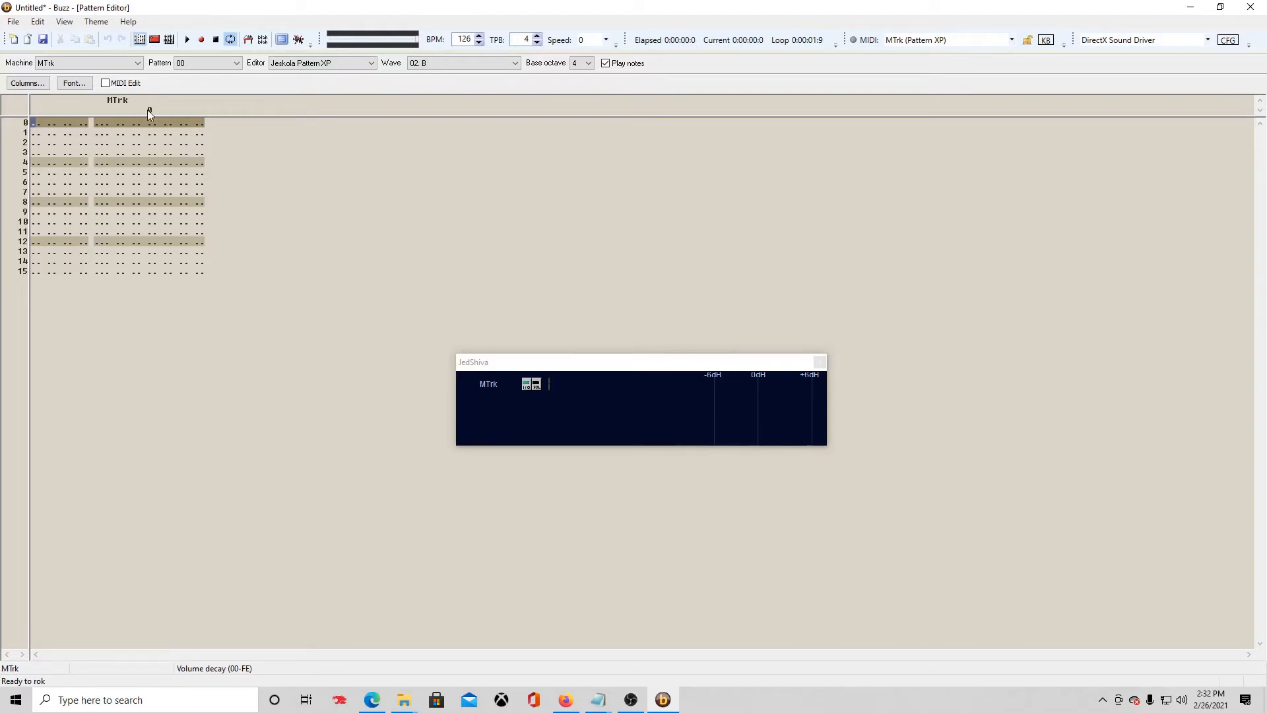
# Try out notes C-4 and G-4 with wave 02 on row 0 of MTrk track 0, stopping playback between them
pyautogui.click(96, 123)
pyautogui.press('z')
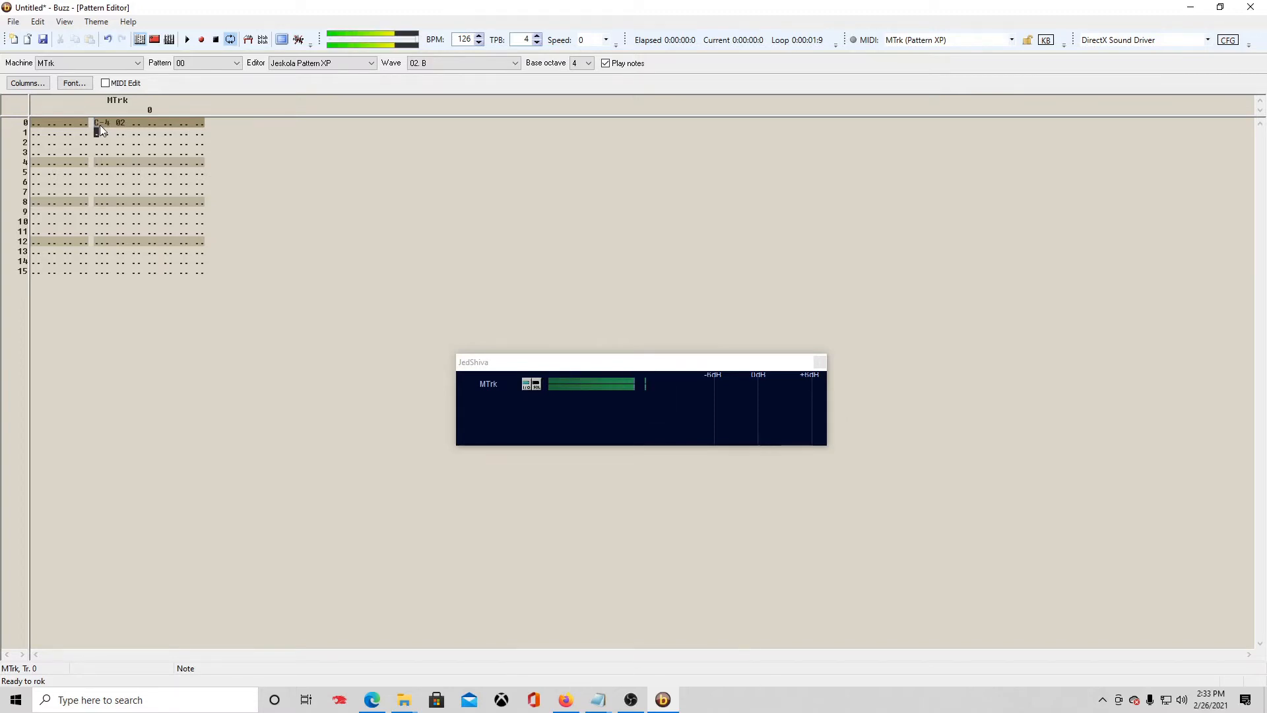
pyautogui.click(215, 41)
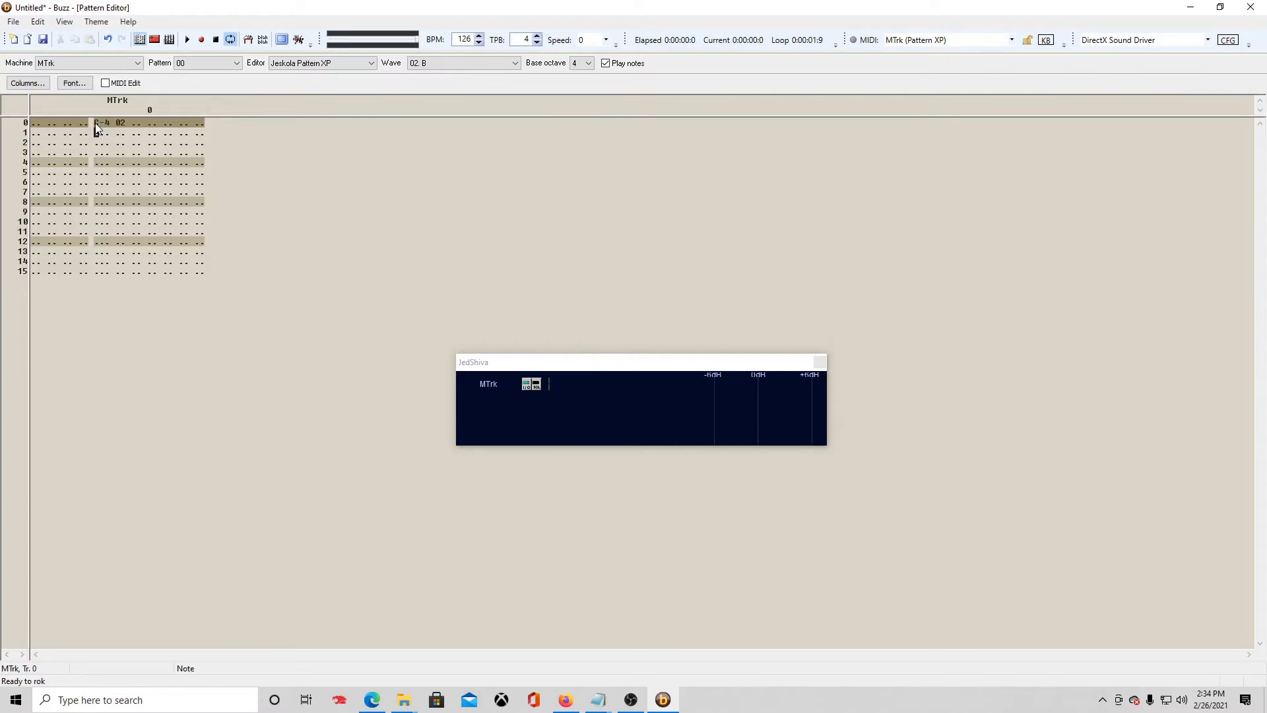
pyautogui.press('z')
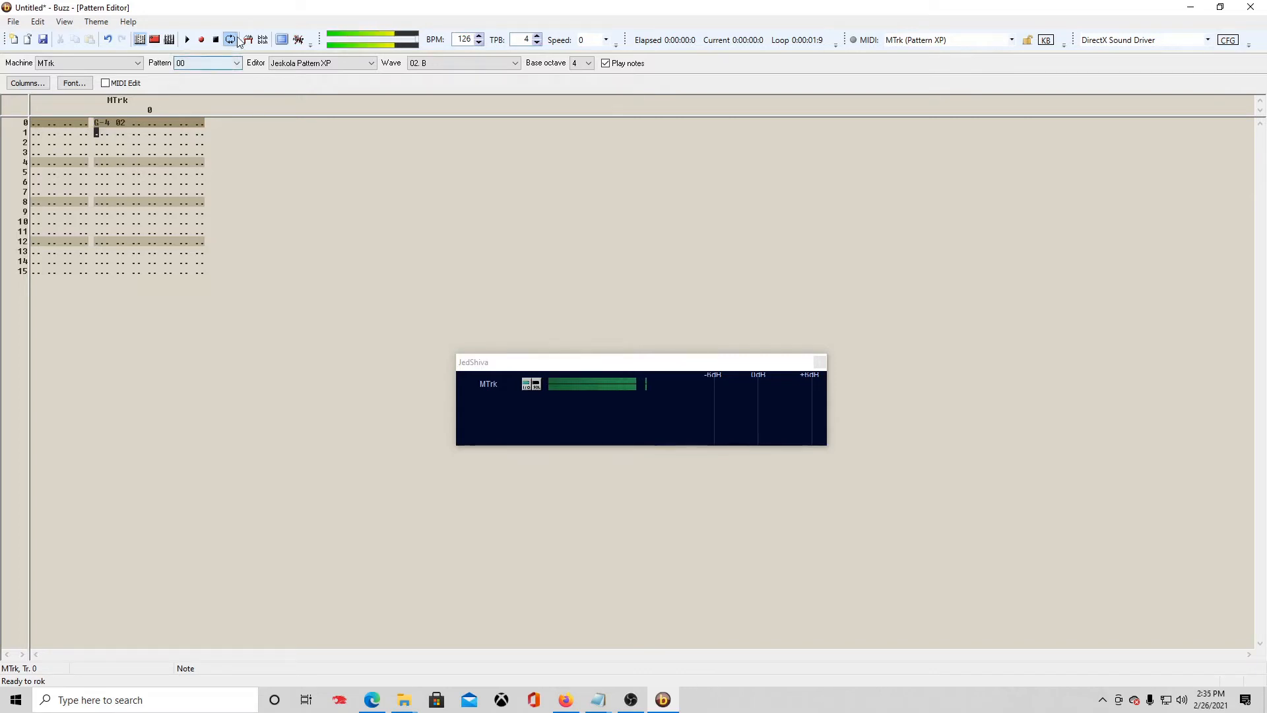
# Set the base octave to 3 and replace the row 0 note in track 0 with C-3
pyautogui.click(95, 123)
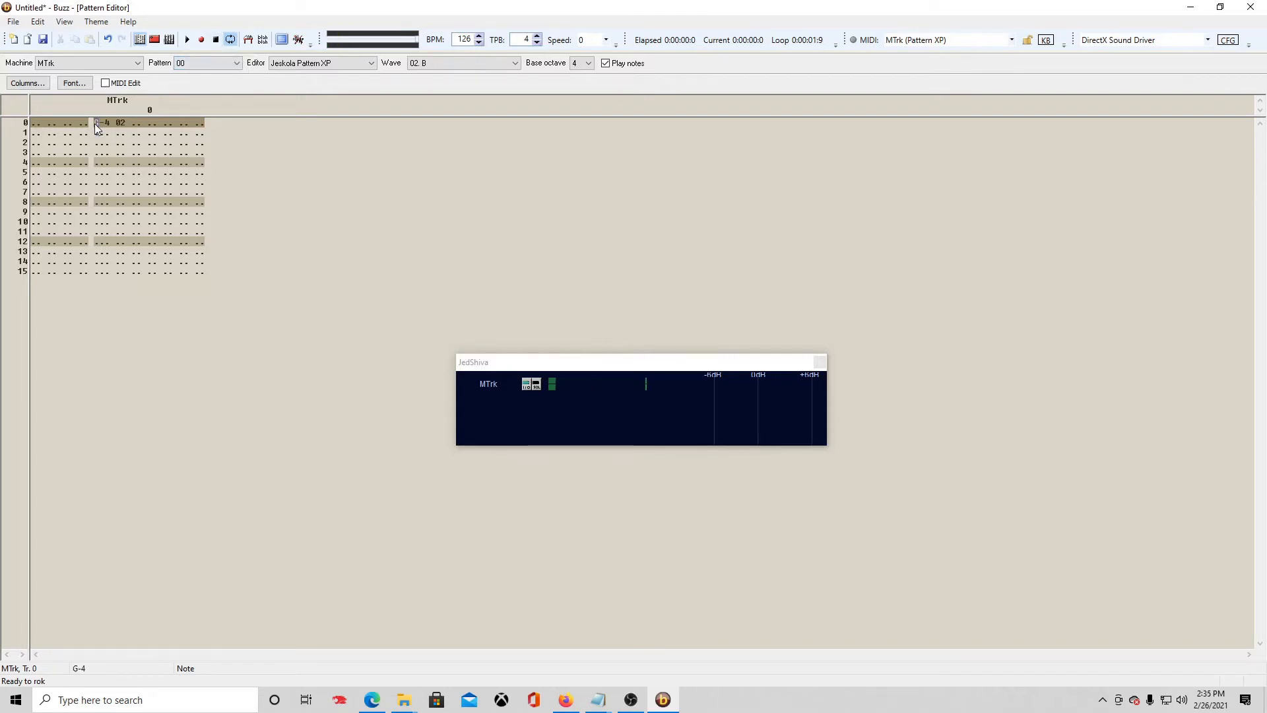
pyautogui.click(586, 64)
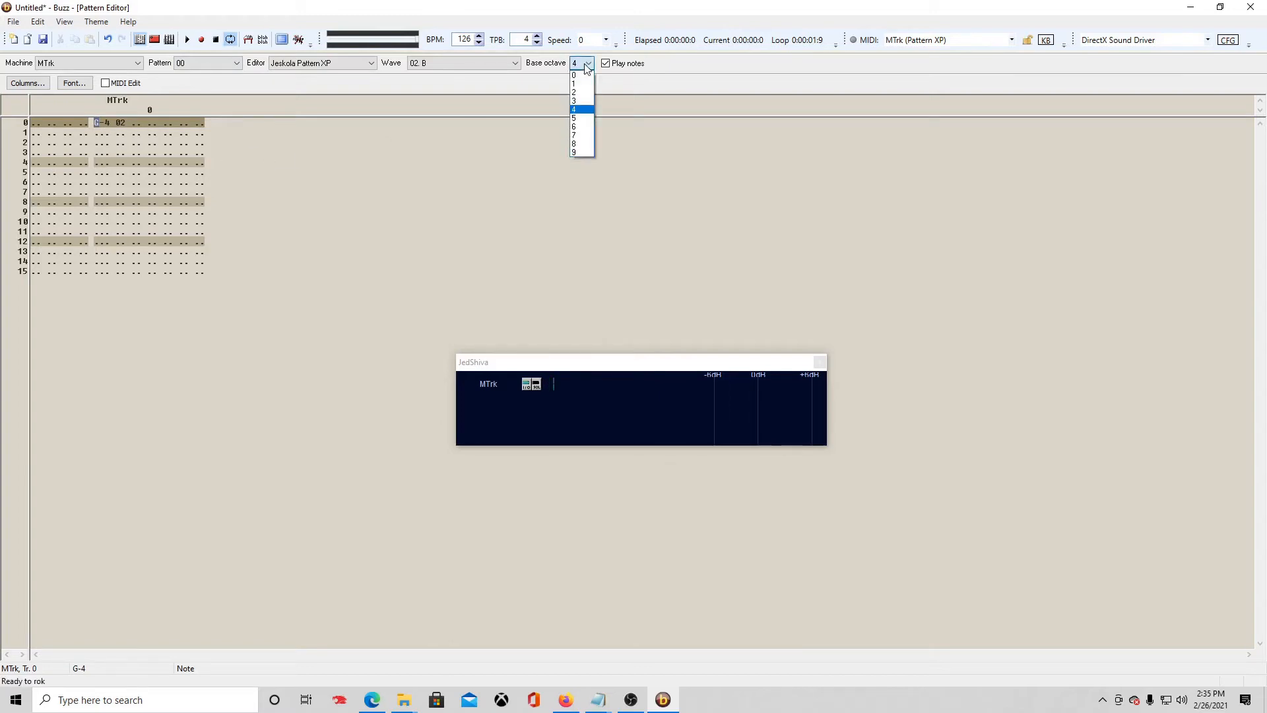
pyautogui.click(574, 101)
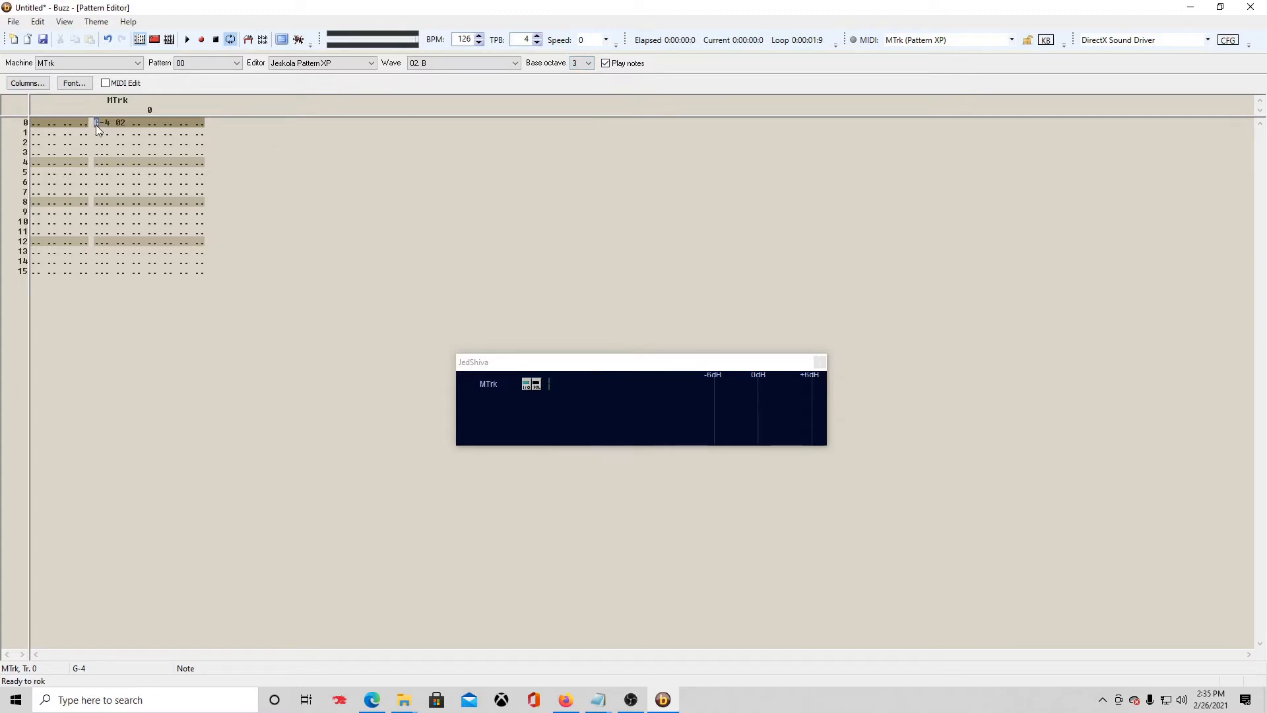
pyautogui.press('z')
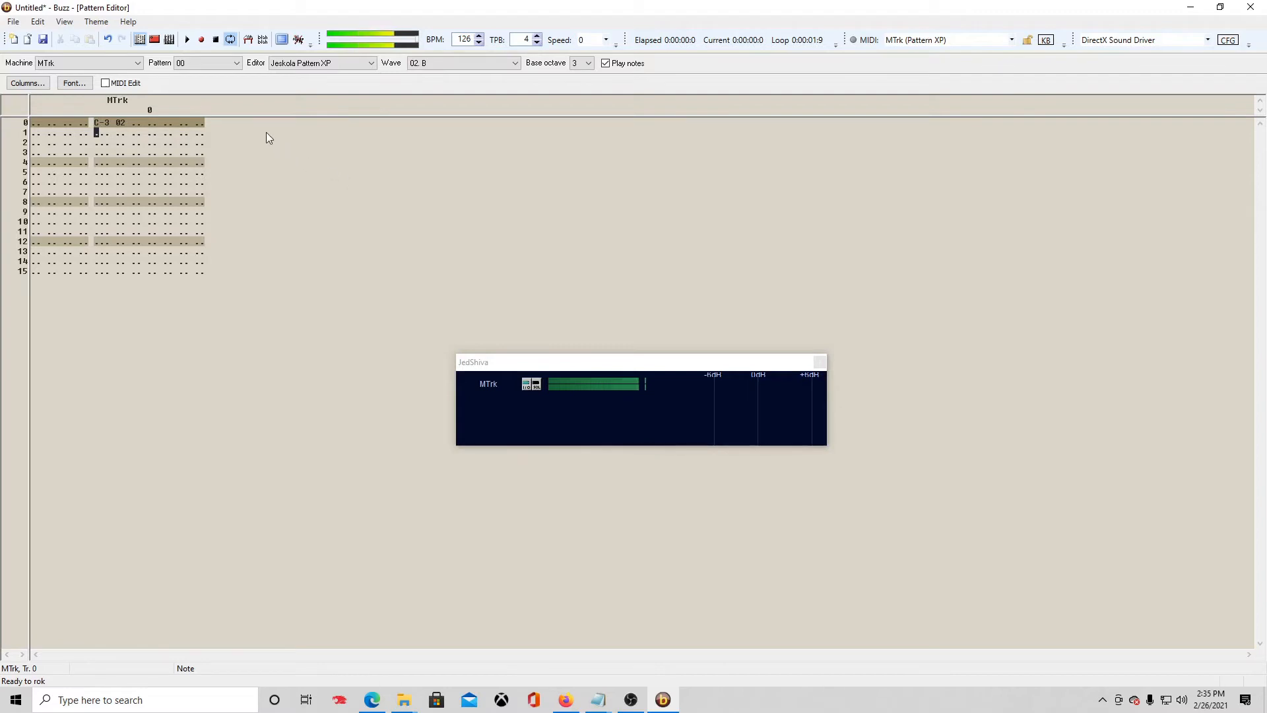
# Enter note-offs below the C-3 note on rows 1 and 2, and clear rows 1 to 3 again
pyautogui.press('1')
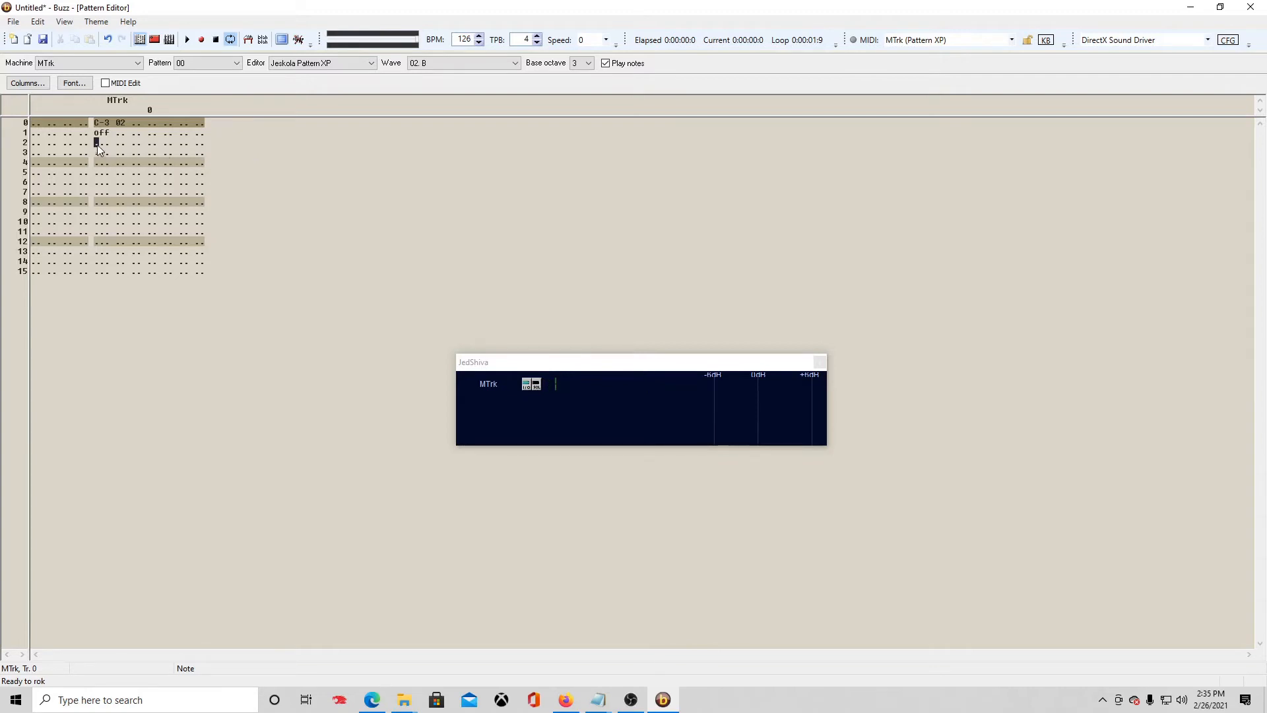
pyautogui.press('1')
pyautogui.click(99, 134)
pyautogui.press('.')
pyautogui.press('.')
pyautogui.press('.')
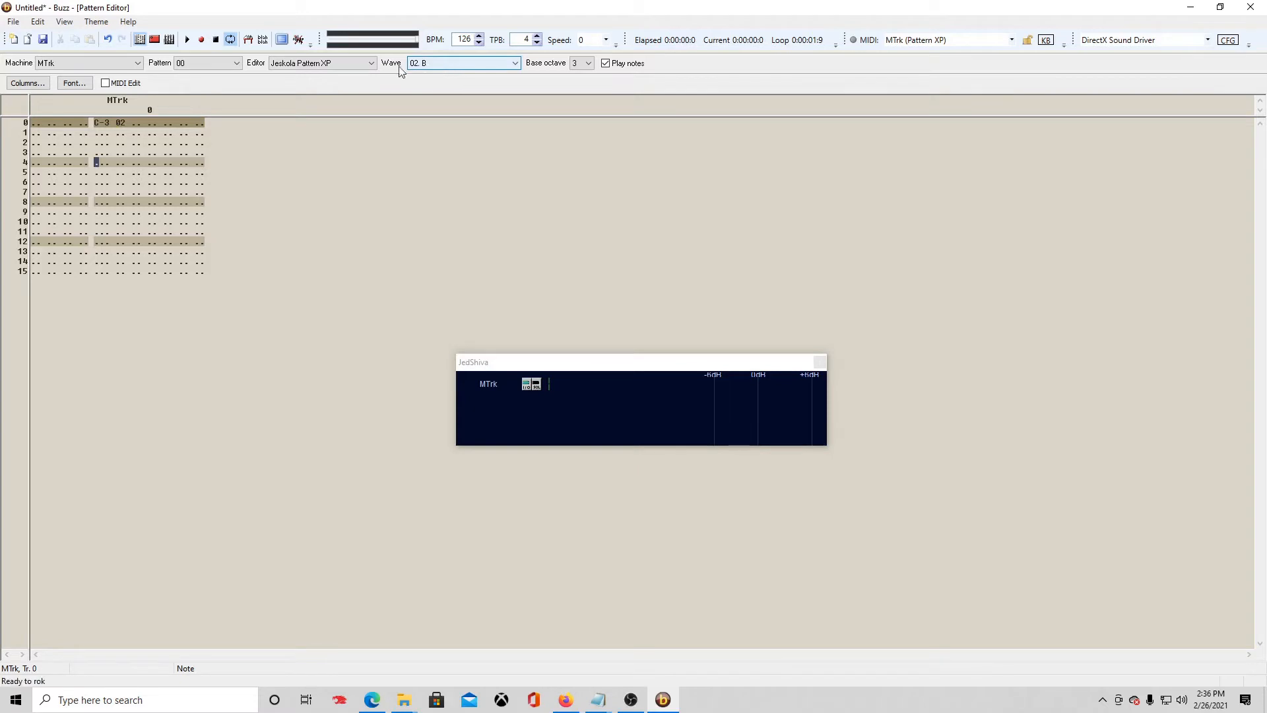
# Examine the note, wave, volume and effect columns on row 0 of MTrk track 0
pyautogui.click(135, 124)
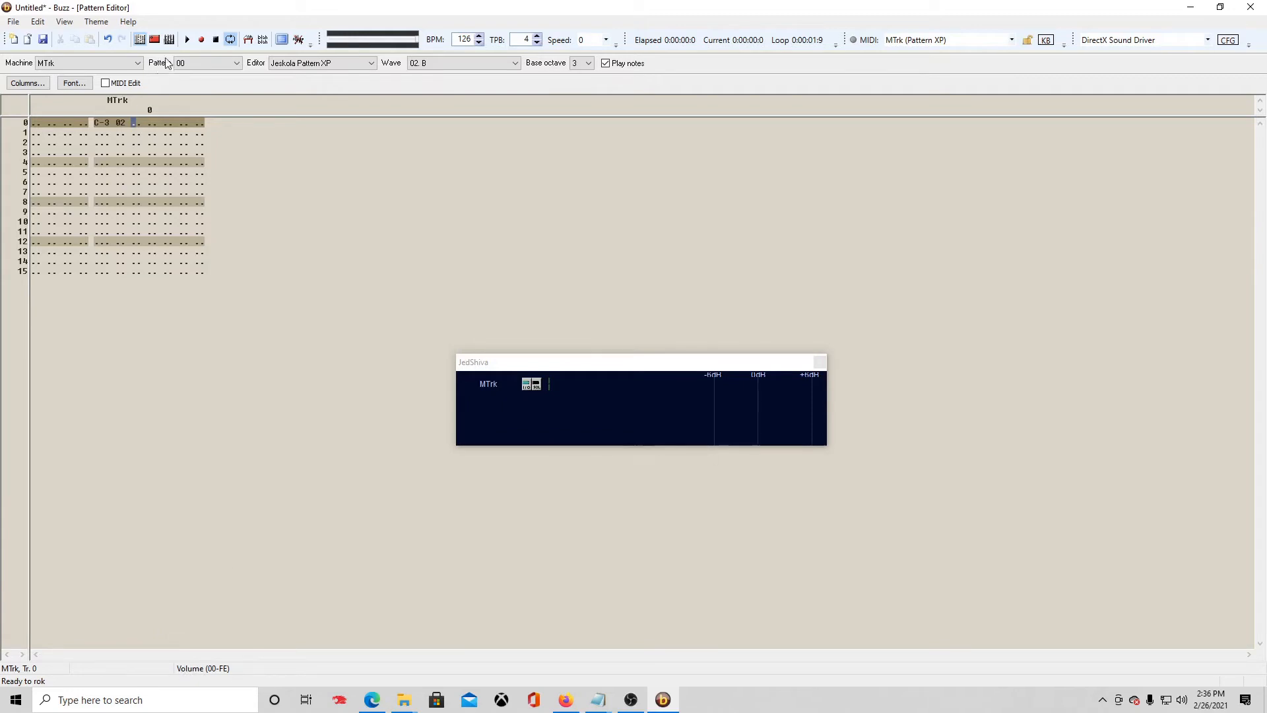
pyautogui.click(149, 124)
pyautogui.click(119, 122)
pyautogui.click(96, 123)
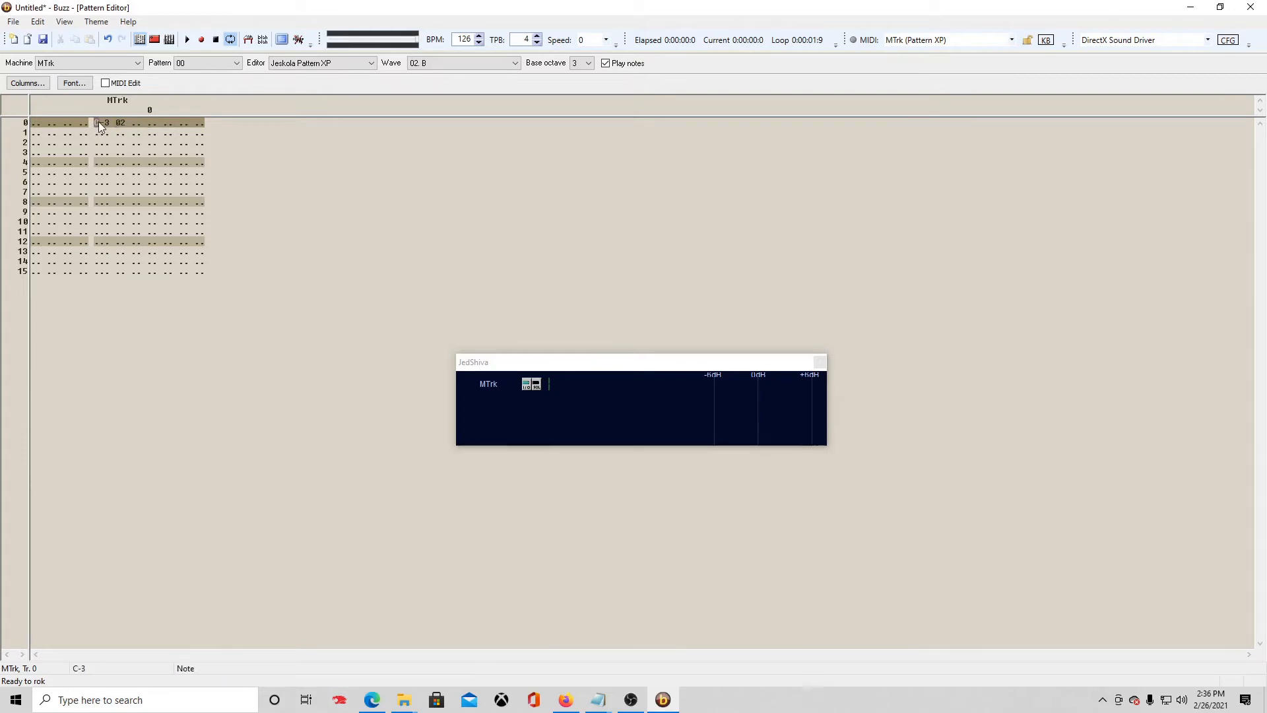
# Try hexadecimal digits 09, A, B and C in the row 0 volume column, finishing with 80
pyautogui.click(133, 124)
pyautogui.write('09')
pyautogui.click(137, 124)
pyautogui.write('a')
pyautogui.click(137, 124)
pyautogui.write('b')
pyautogui.click(140, 120)
pyautogui.write('c')
pyautogui.click(136, 122)
pyautogui.write('80')
pyautogui.click(139, 124)
# Set the base octave to 4 and replace the row 0 note with C-4
pyautogui.click(581, 64)
pyautogui.click(578, 105)
pyautogui.click(97, 124)
pyautogui.press('z')
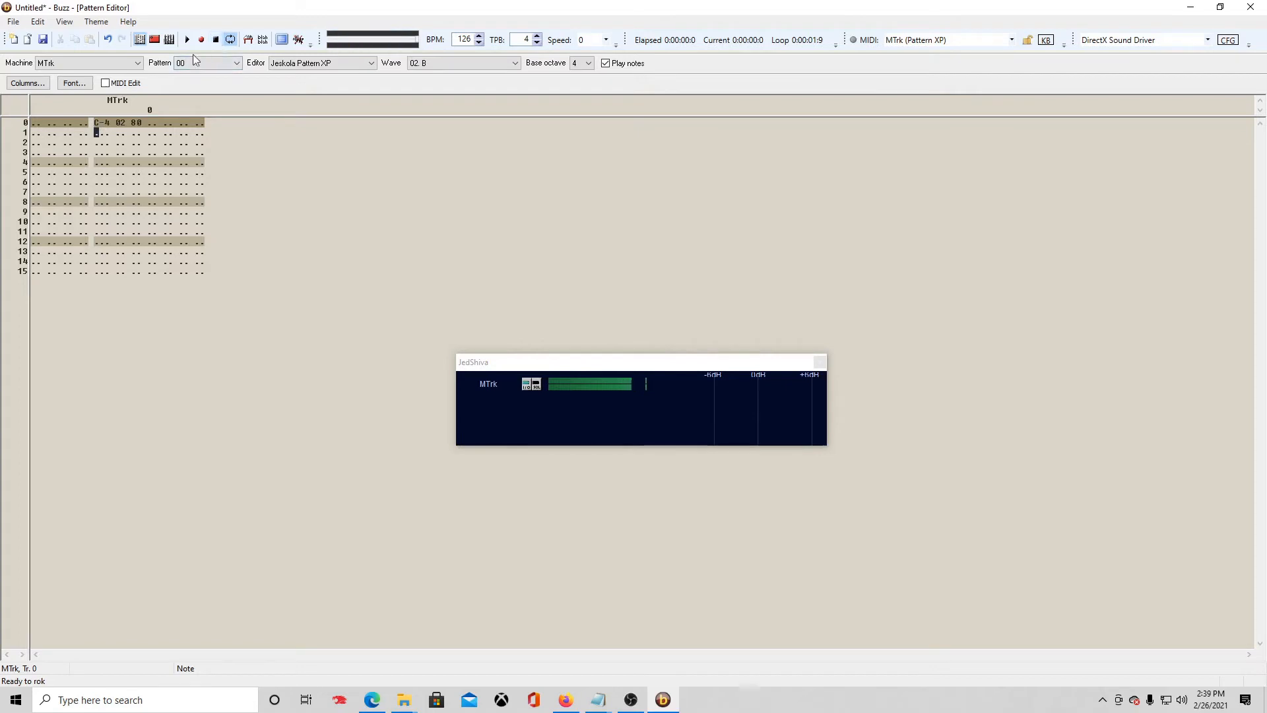
# Audition the row 0 C-4 note at volume 40, stopping it with a row 1 note-off and clearing that note-off again
pyautogui.click(135, 125)
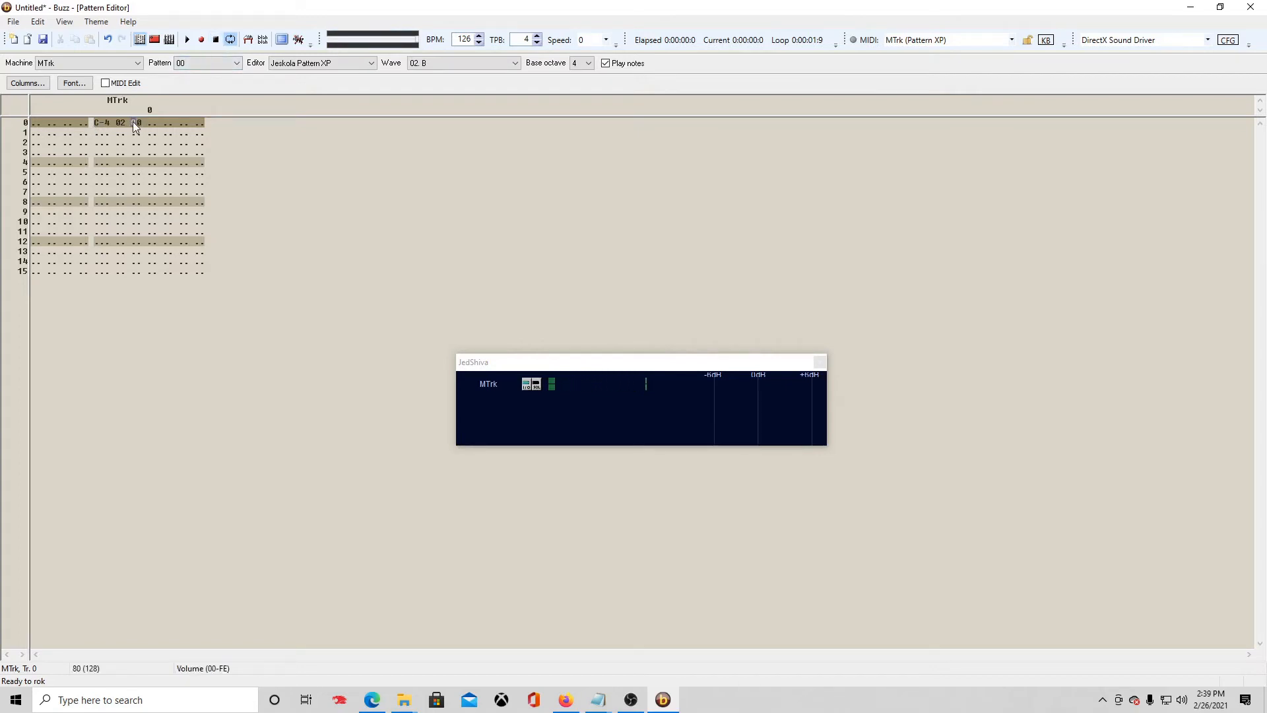
pyautogui.write('4')
pyautogui.click(94, 124)
pyautogui.press('z')
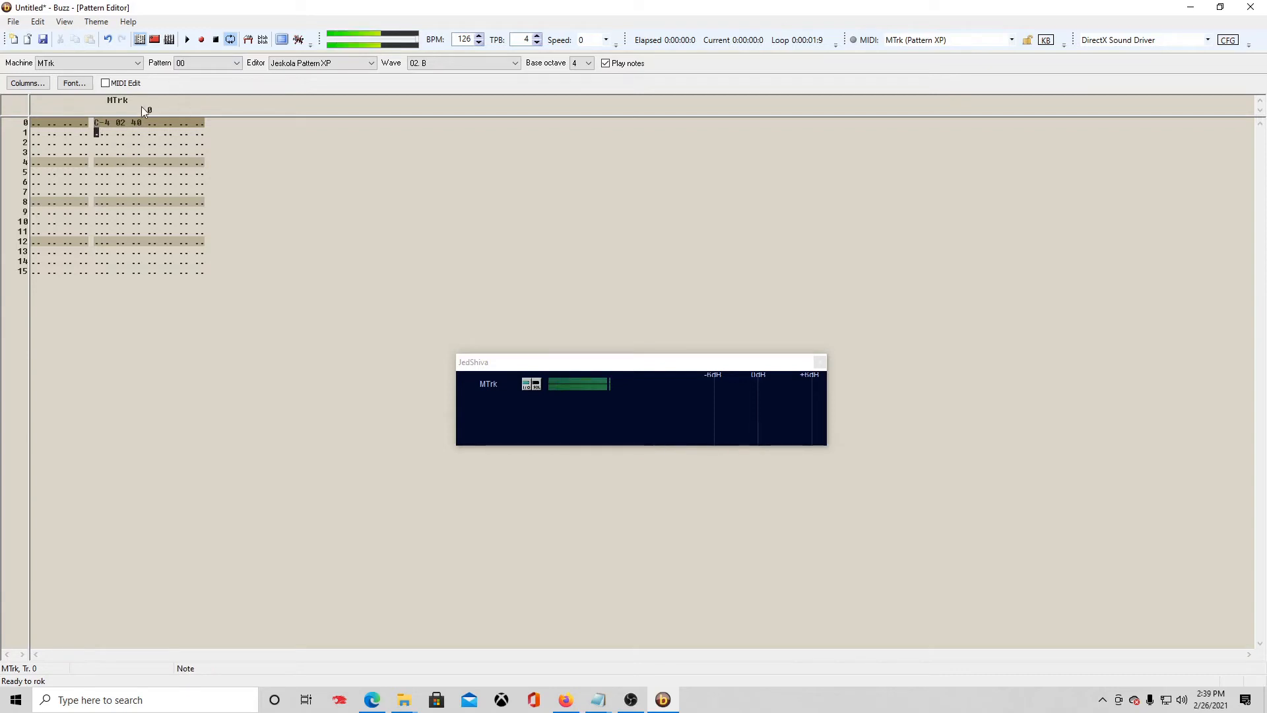
pyautogui.press('1')
pyautogui.click(97, 133)
pyautogui.press('Delete')
# Clear the row 0 volume and audition C-4 again, undoing the note-off used to stop it
pyautogui.click(136, 124)
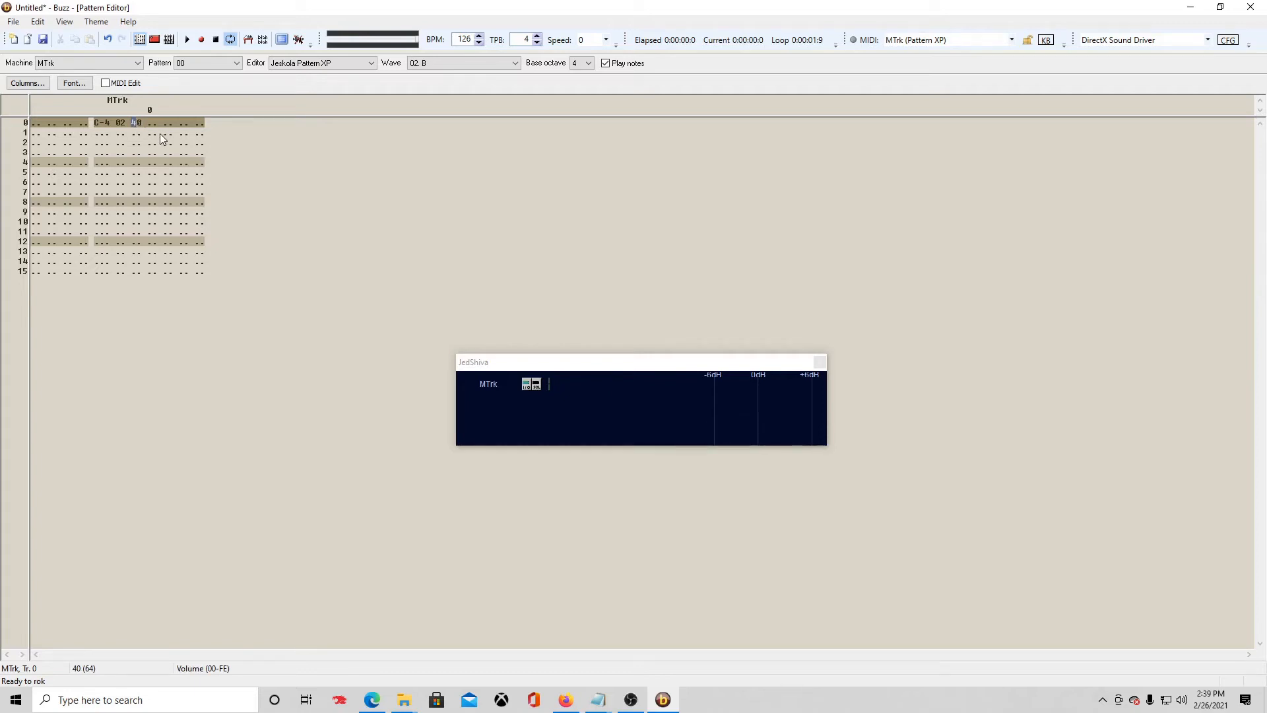
pyautogui.press('Delete')
pyautogui.click(98, 124)
pyautogui.press('z')
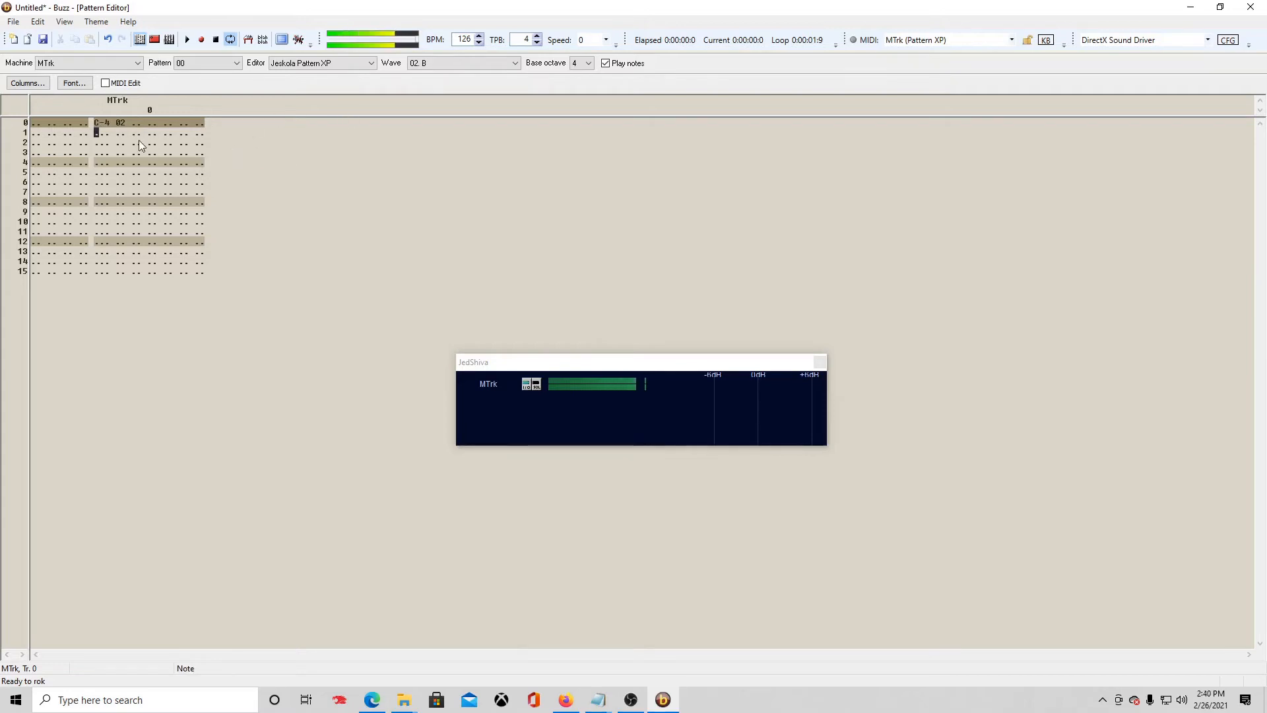
pyautogui.press('1')
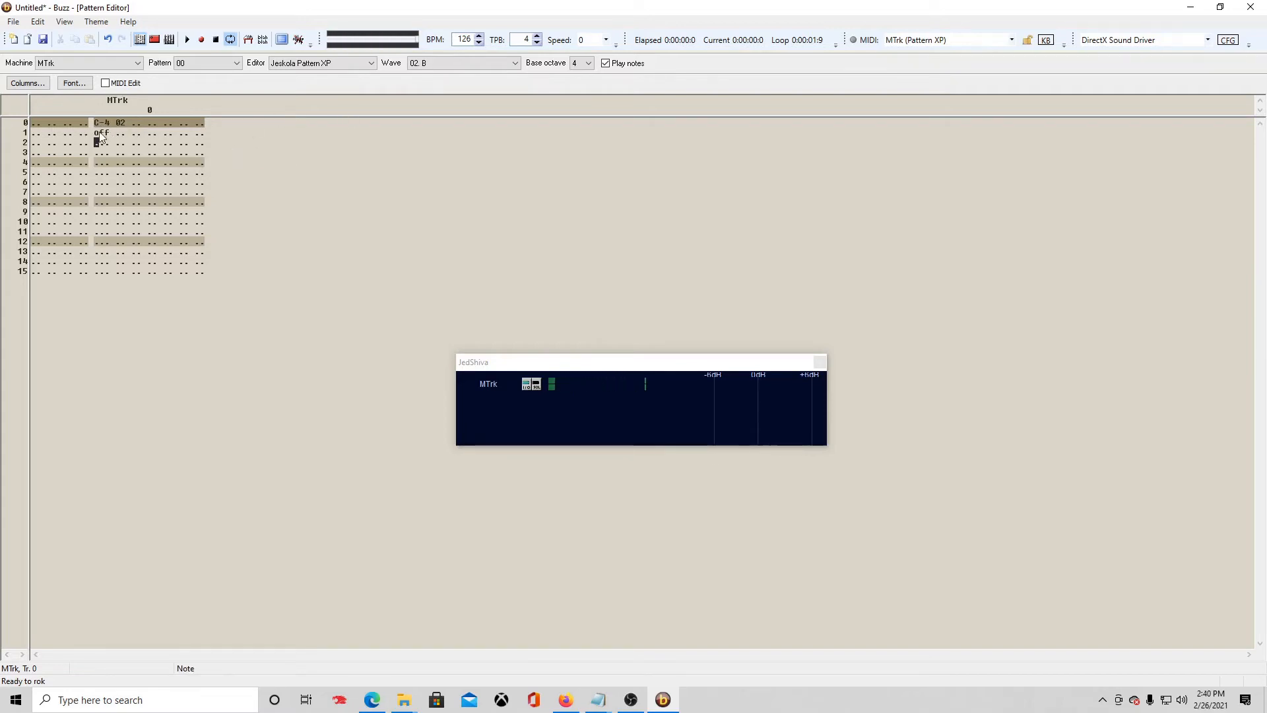
pyautogui.hotkey('ctrl', 'z')
# Examine the two effect and argument columns on row 0 of track 0
pyautogui.click(154, 124)
pyautogui.click(171, 124)
pyautogui.click(183, 125)
pyautogui.click(201, 125)
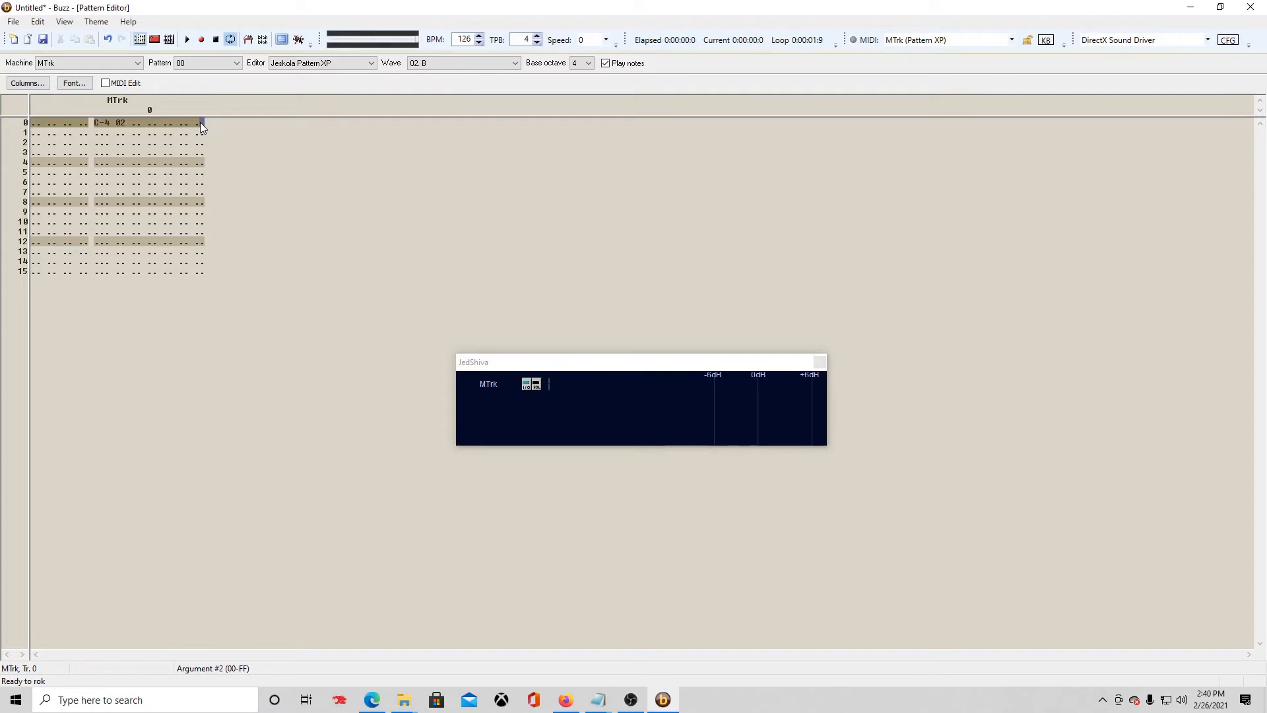
# Enter effect E8 (Sample direction) with argument 01 in the first effect slot of row 0
pyautogui.click(150, 124)
pyautogui.click(154, 122)
pyautogui.write('8')
pyautogui.click(154, 121)
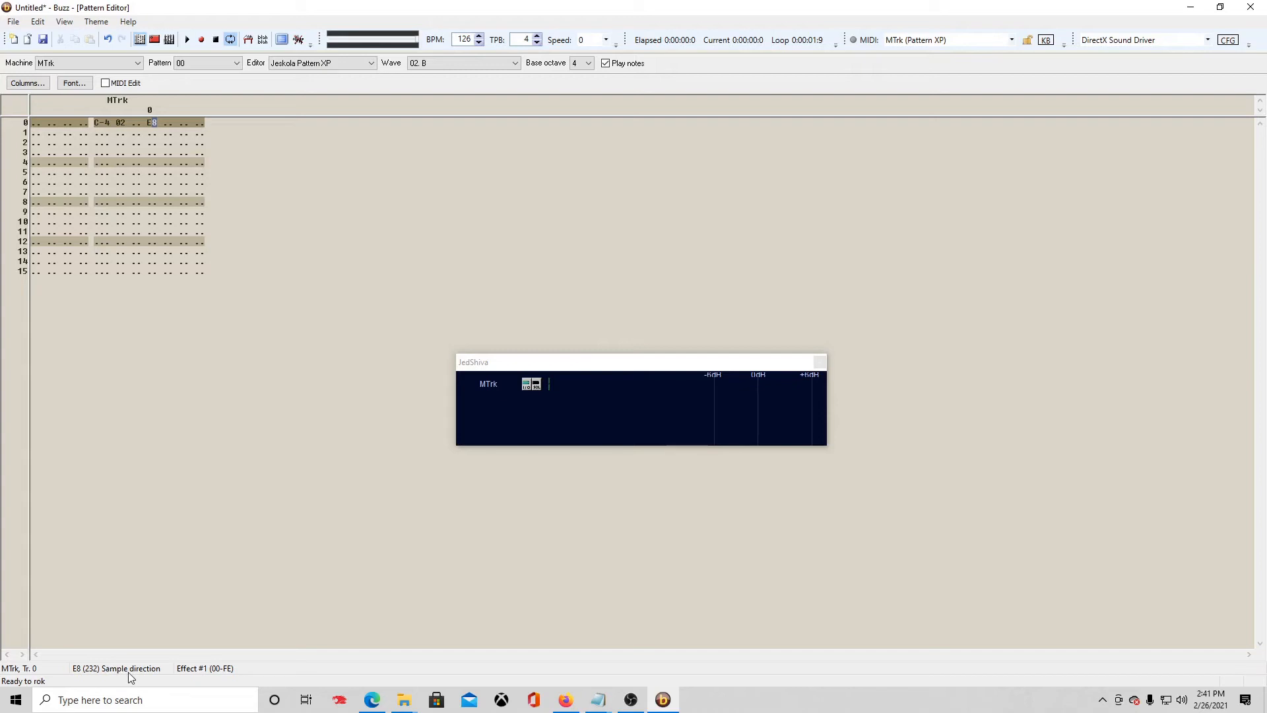
pyautogui.click(170, 123)
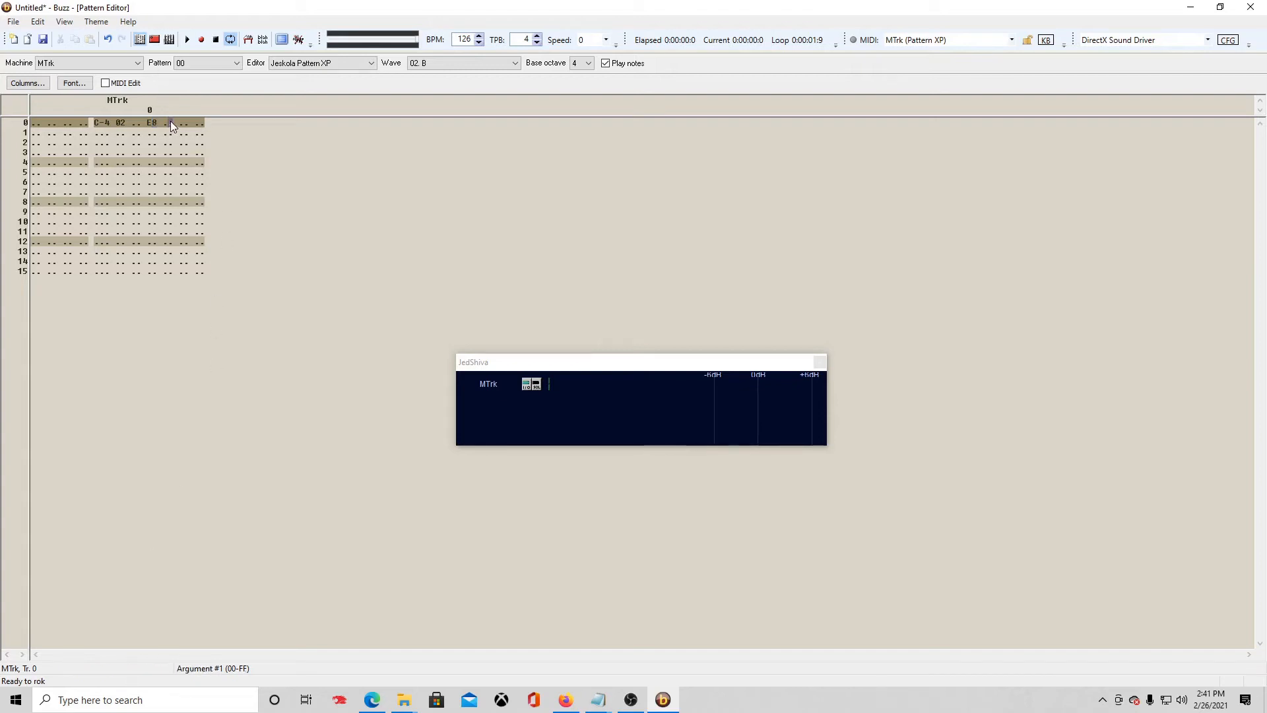
pyautogui.write('01')
pyautogui.click(96, 120)
# Add effect 09 (Offset) with argument FF in the second effect slot of row 0, audition C-4 and stop playback
pyautogui.click(187, 124)
pyautogui.write('09')
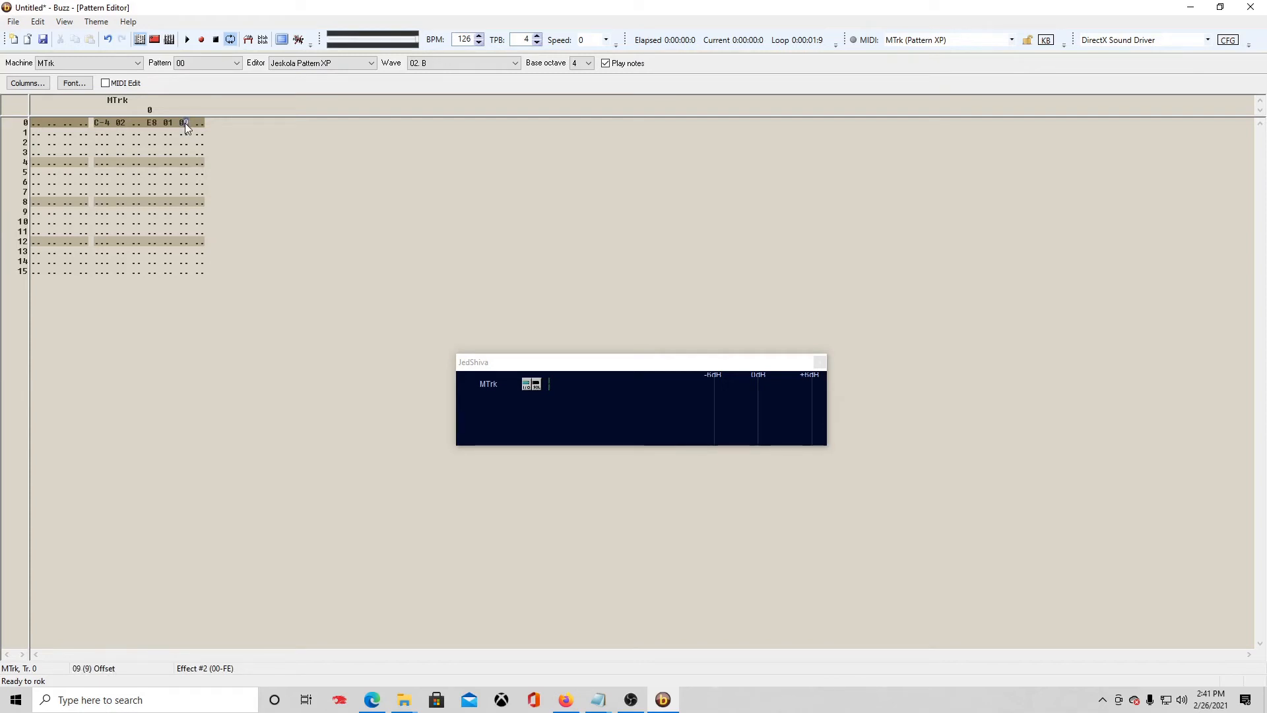
pyautogui.click(198, 124)
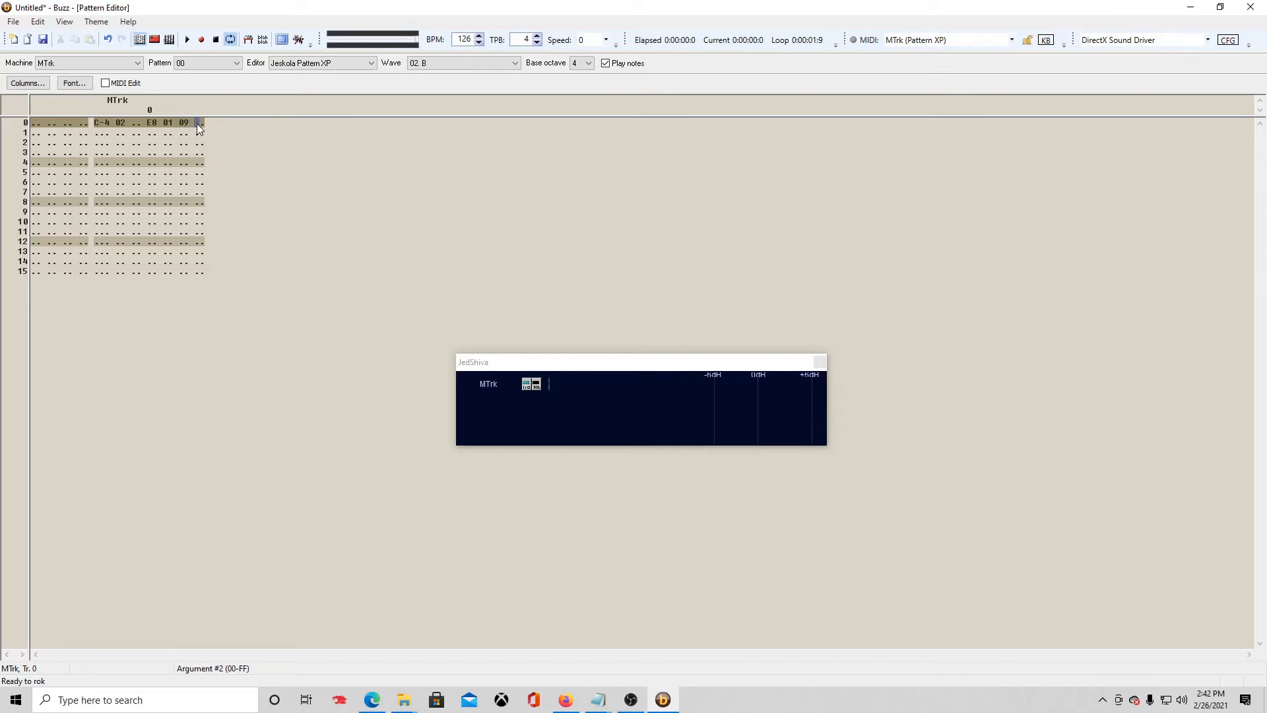
pyautogui.click(201, 123)
pyautogui.write('f')
pyautogui.click(200, 124)
pyautogui.click(96, 123)
pyautogui.press('z')
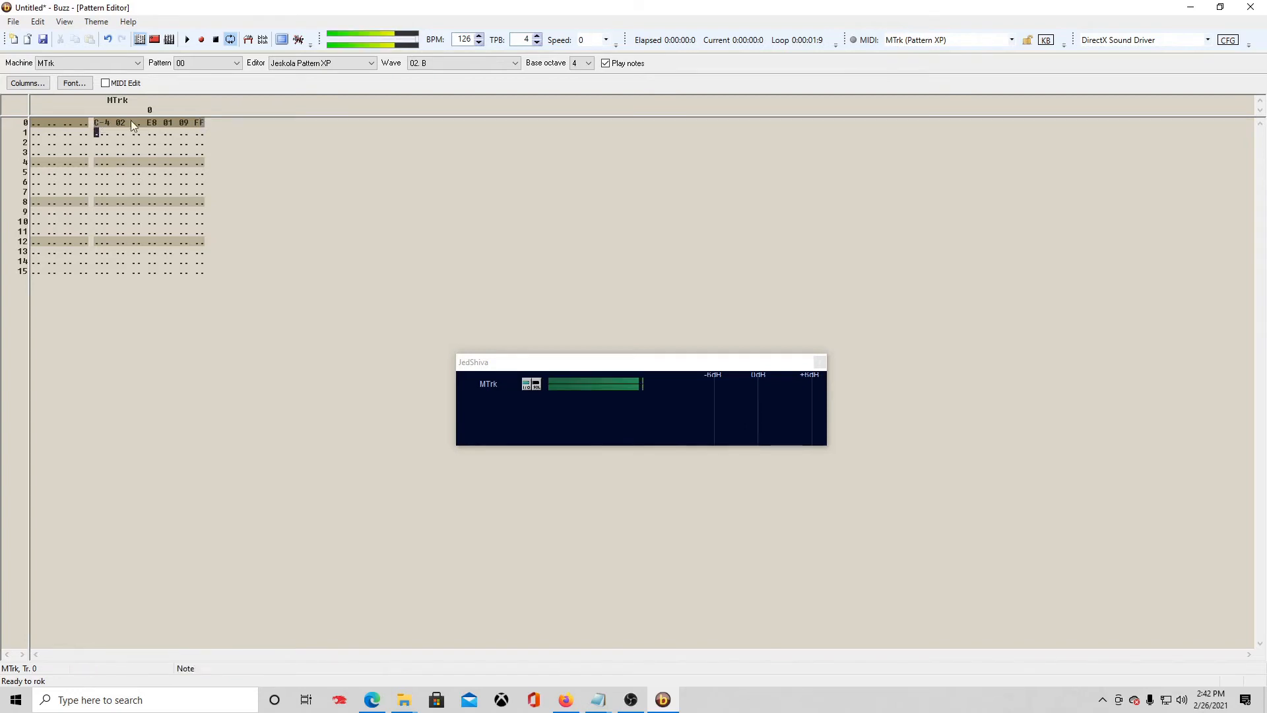
pyautogui.click(216, 40)
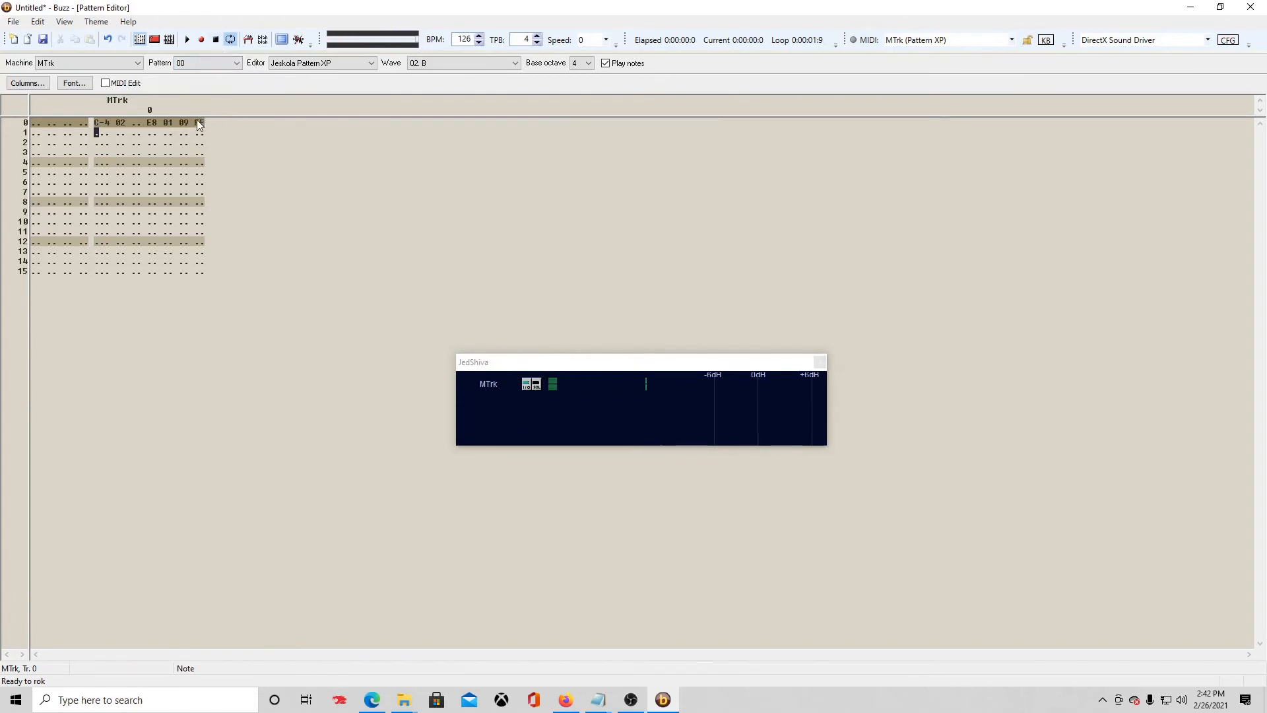
# Clear the E8 effect and its 01 argument from row 0
pyautogui.click(151, 123)
pyautogui.write('.')
pyautogui.click(166, 123)
pyautogui.write('..')
# Audition the row 0 C-4 note with the 09 offset argument set to 5F and to DF
pyautogui.click(199, 124)
pyautogui.write('5F')
pyautogui.click(96, 123)
pyautogui.write('z')
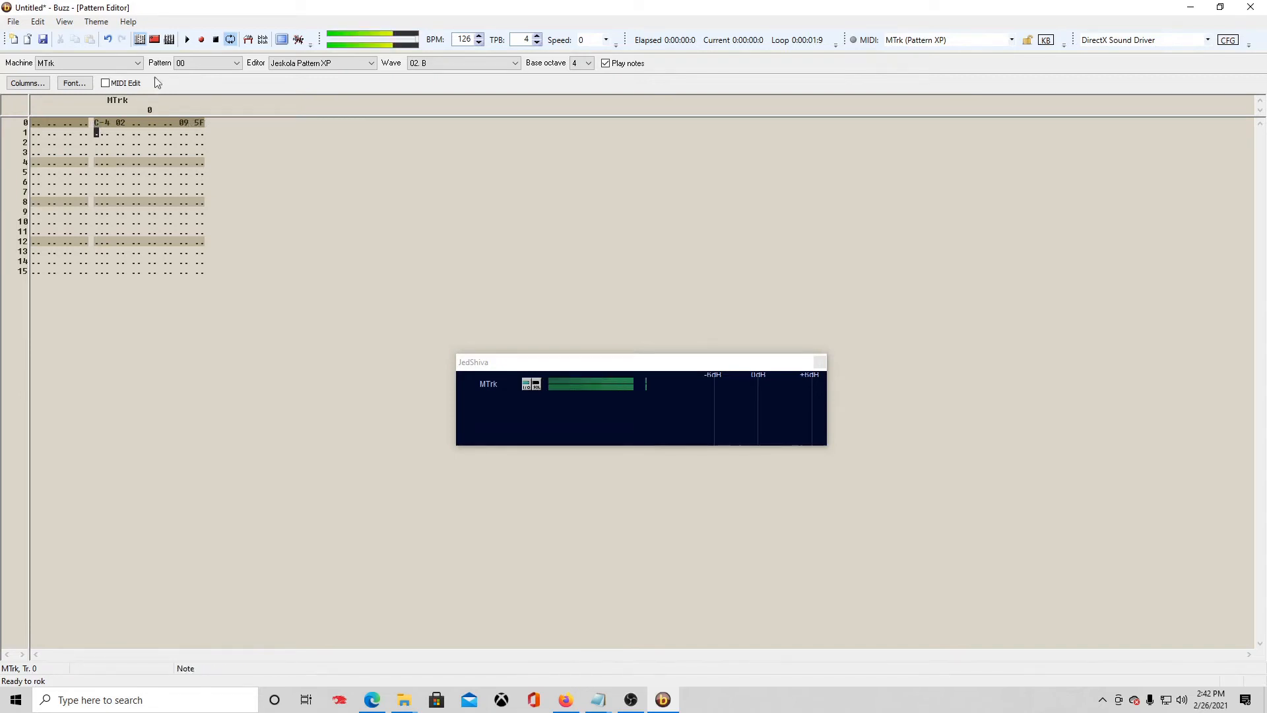
pyautogui.click(200, 126)
pyautogui.write('d')
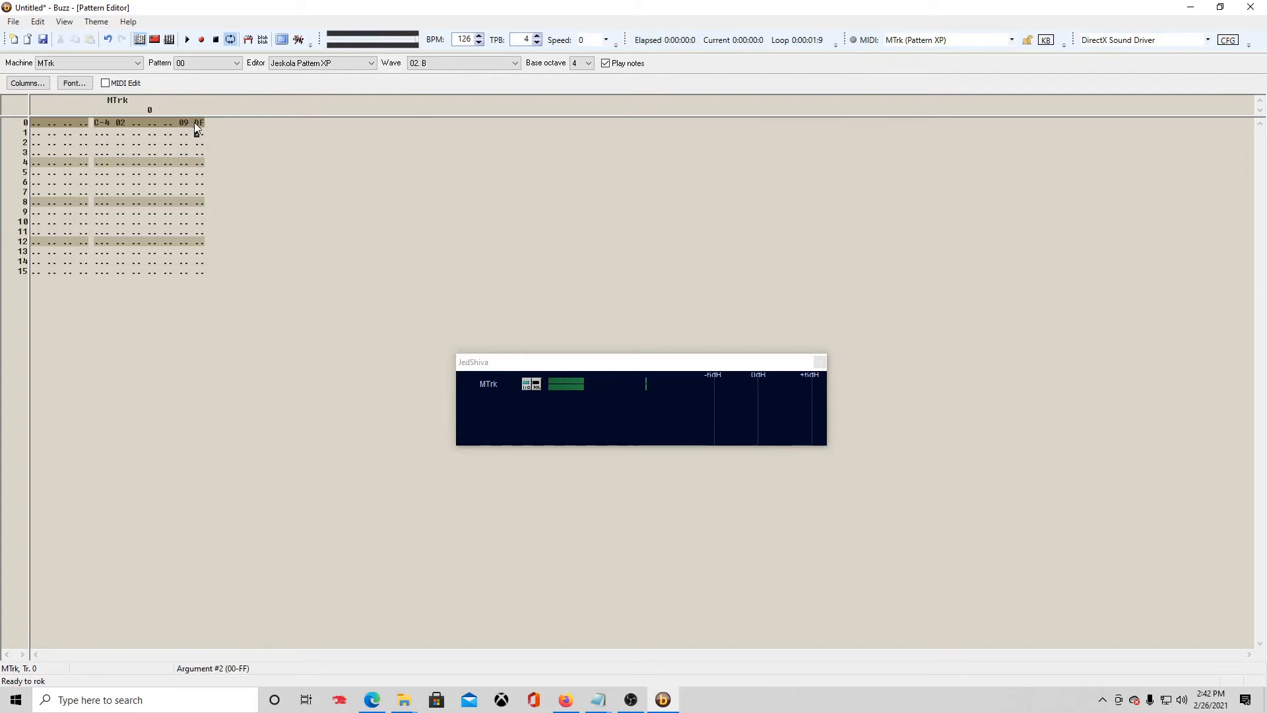
pyautogui.click(97, 124)
pyautogui.write('z')
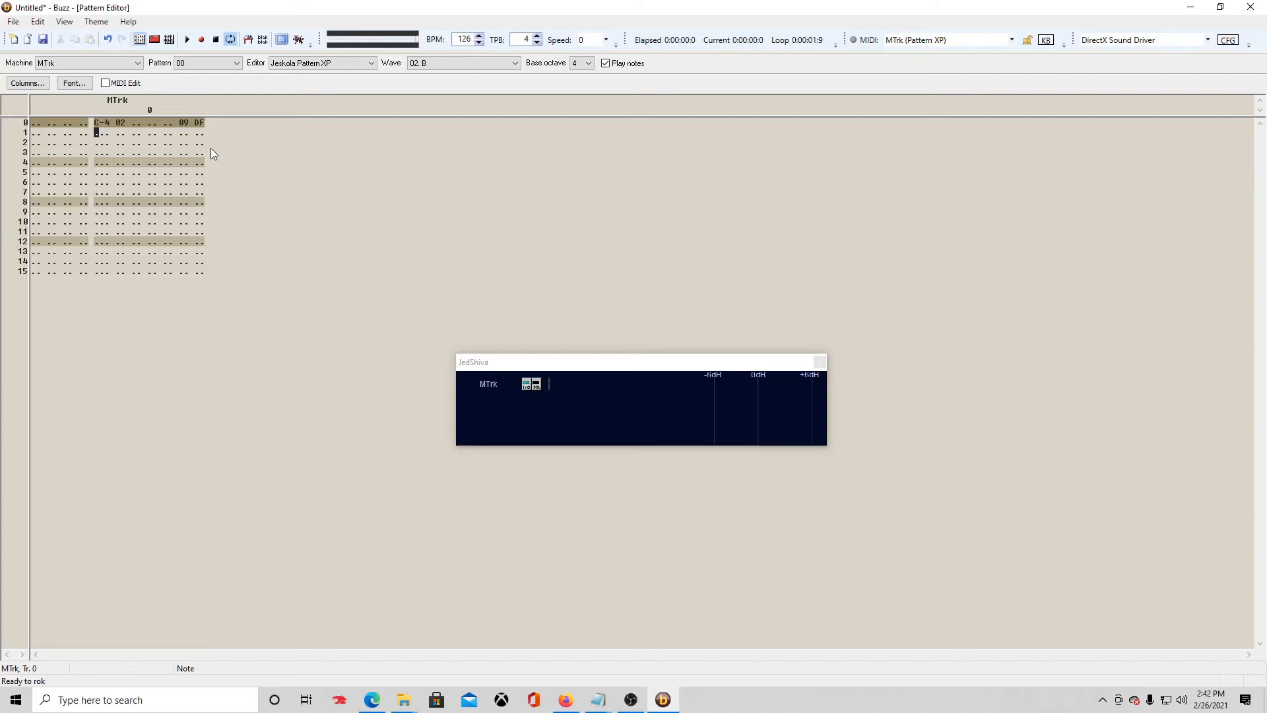
# Step the 09 offset argument on row 0 through low values, ending at 02
pyautogui.click(182, 122)
pyautogui.click(199, 124)
pyautogui.write('0')
pyautogui.click(200, 123)
pyautogui.write('1')
pyautogui.click(200, 123)
pyautogui.click(198, 125)
# Open the MTrk machine's About information from the machine view and read its implemented effects from 00 Arpeggio to 0A Volume slide
pyautogui.click(155, 40)
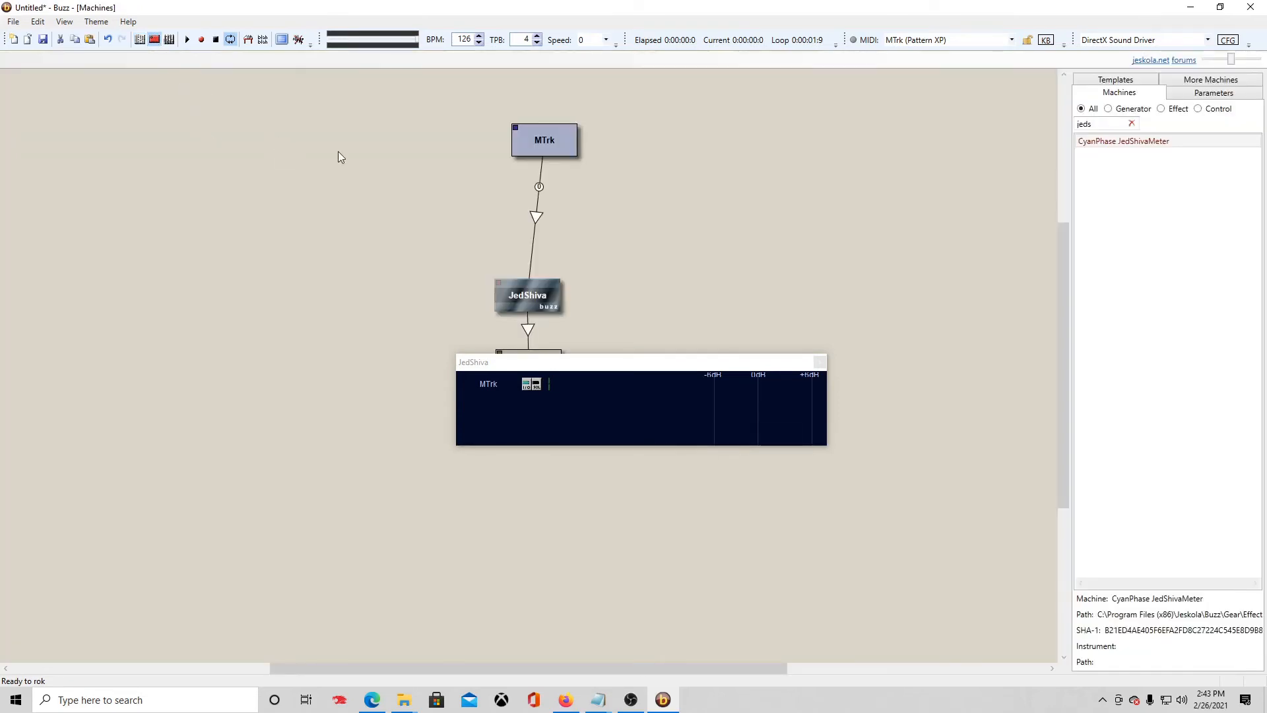
pyautogui.rightClick(548, 148)
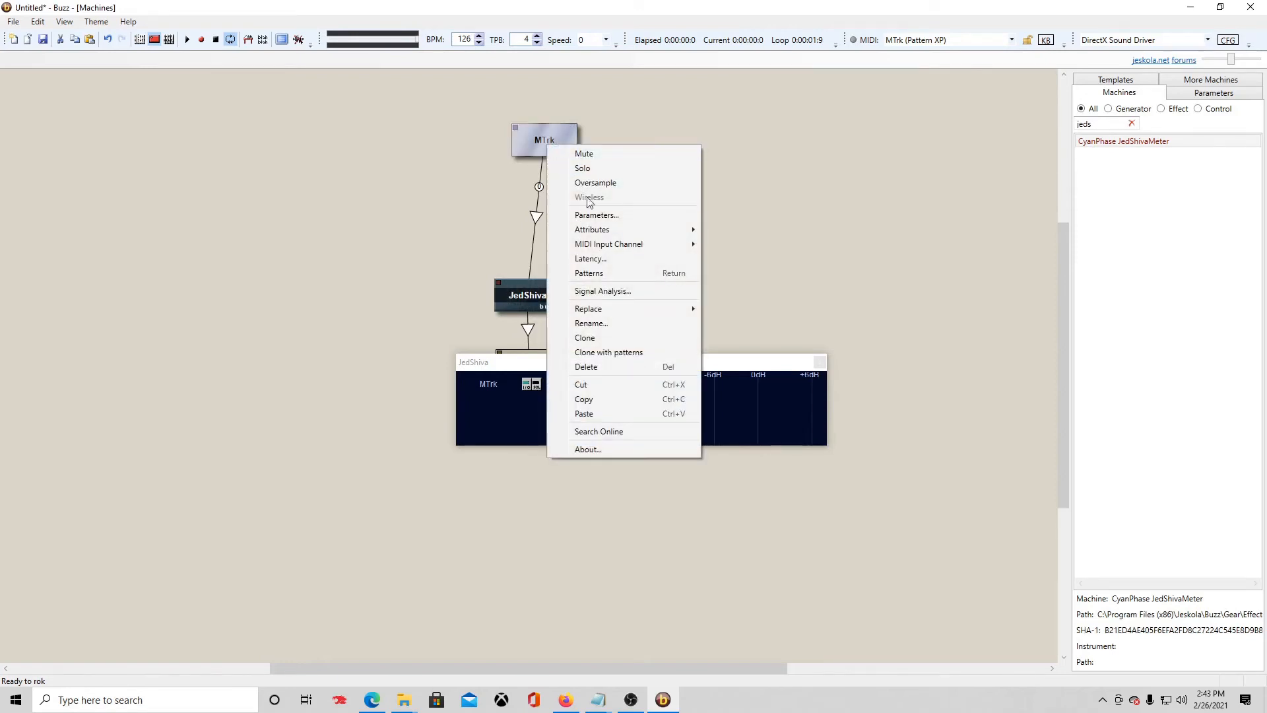
pyautogui.click(596, 450)
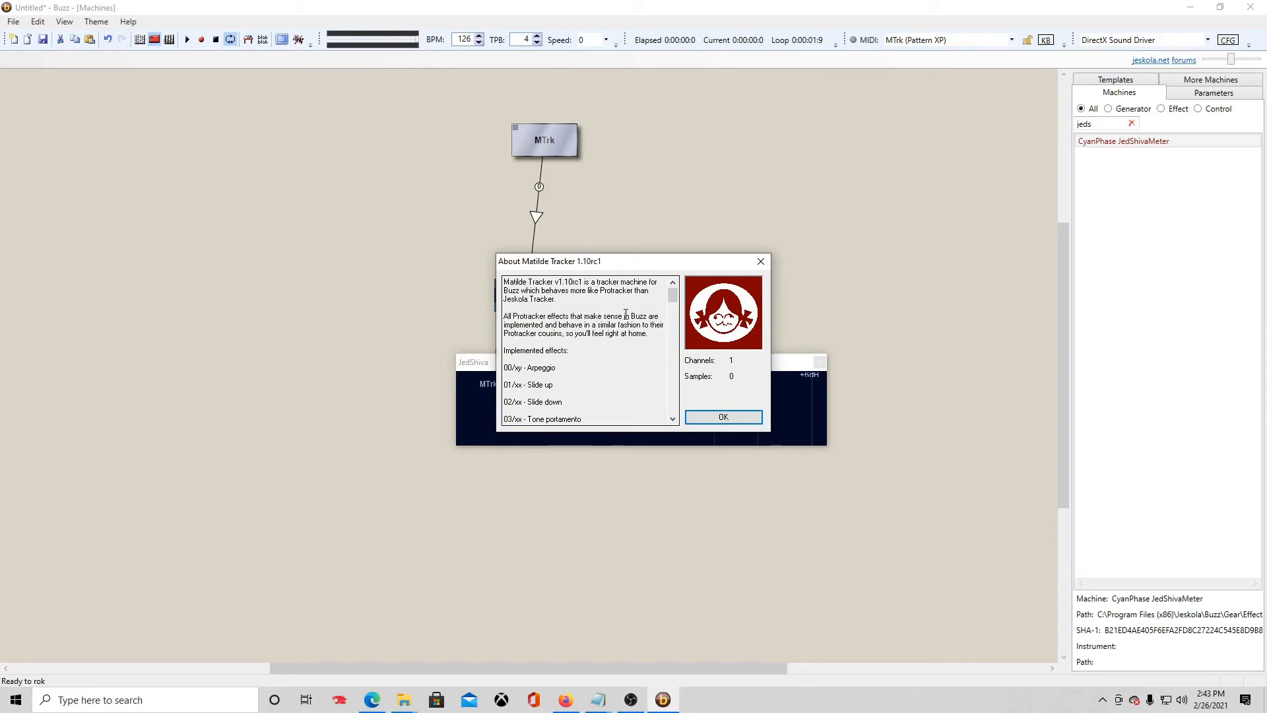
pyautogui.scroll(-3, 626, 315)
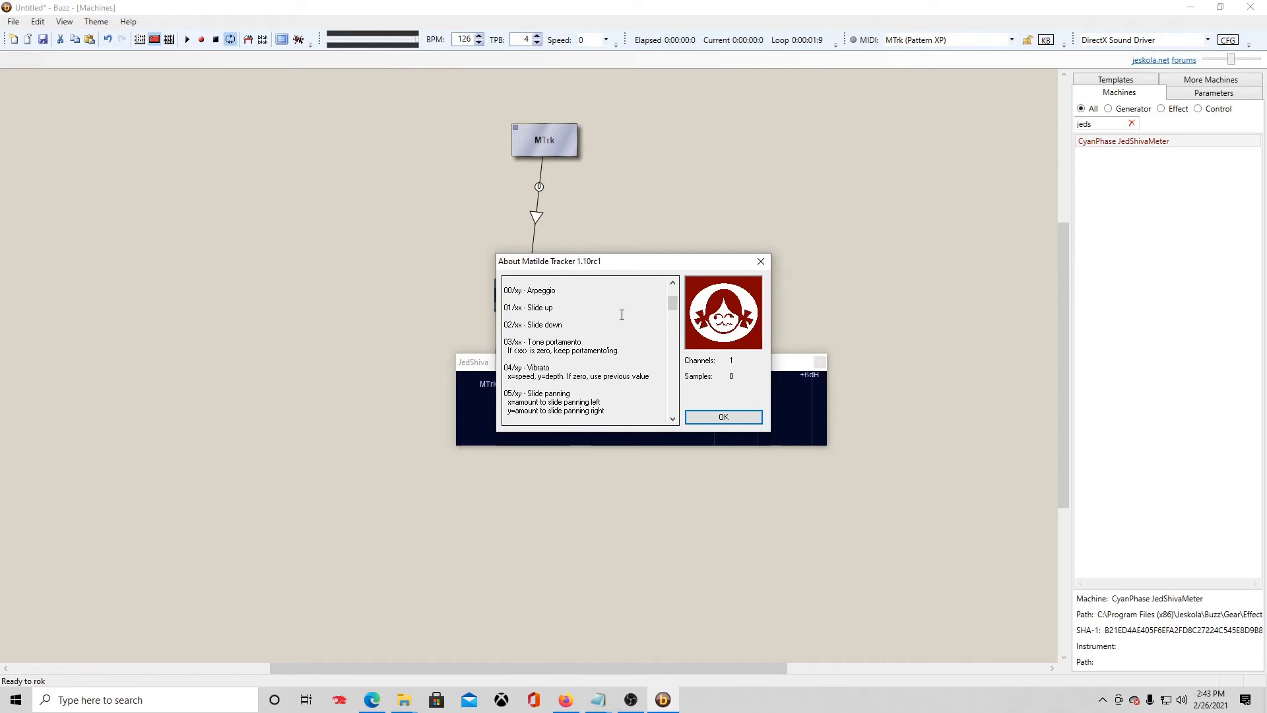
pyautogui.scroll(-5, 620, 314)
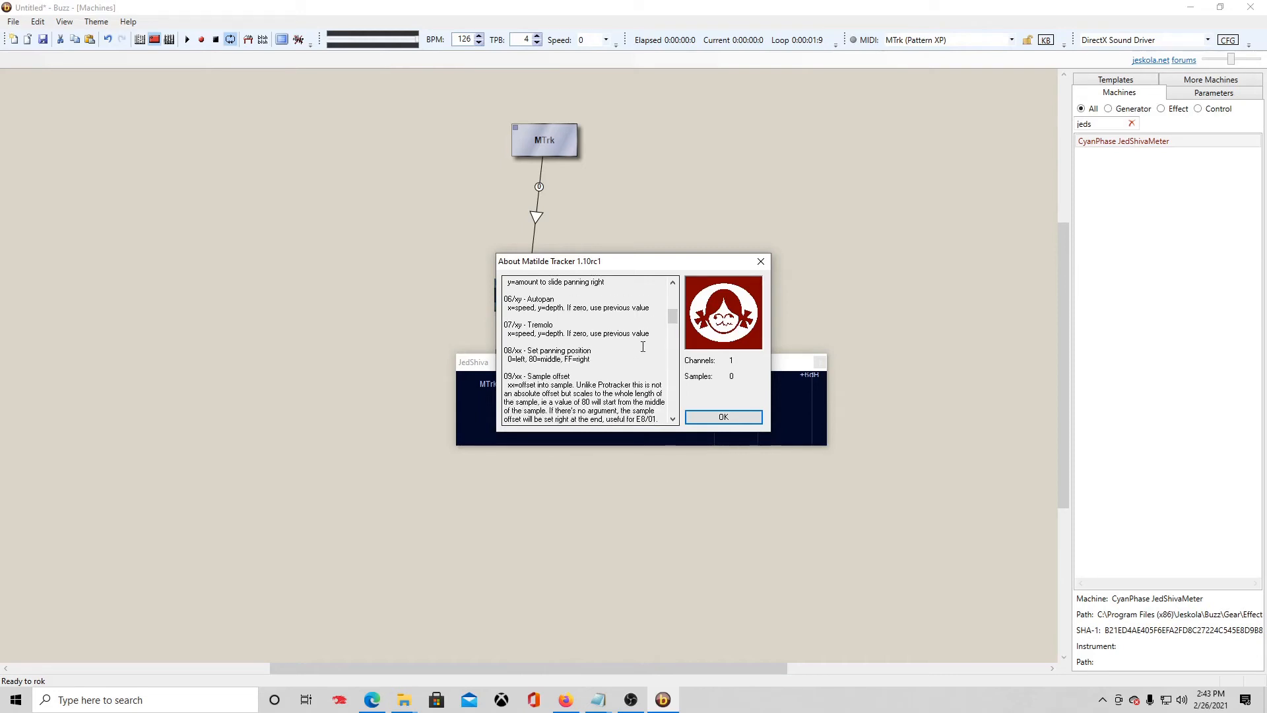
pyautogui.scroll(-1, 632, 350)
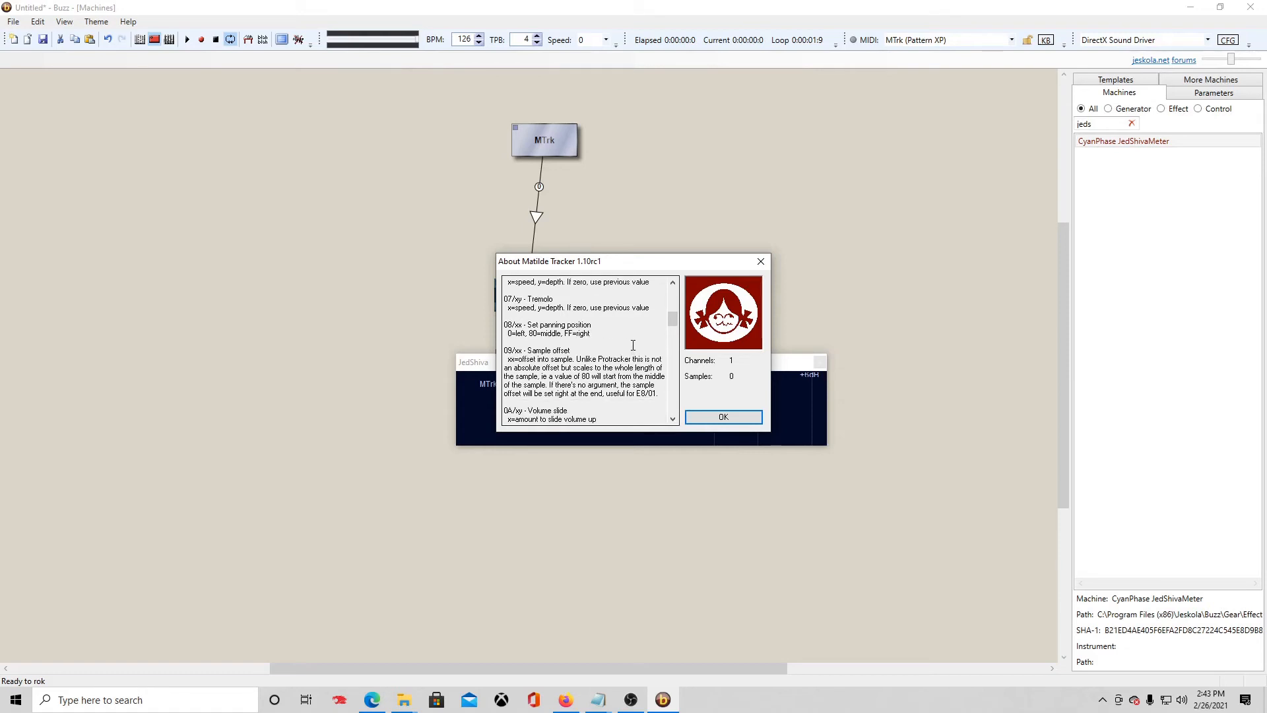
pyautogui.scroll(-1, 632, 345)
pyautogui.scroll(-3, 632, 344)
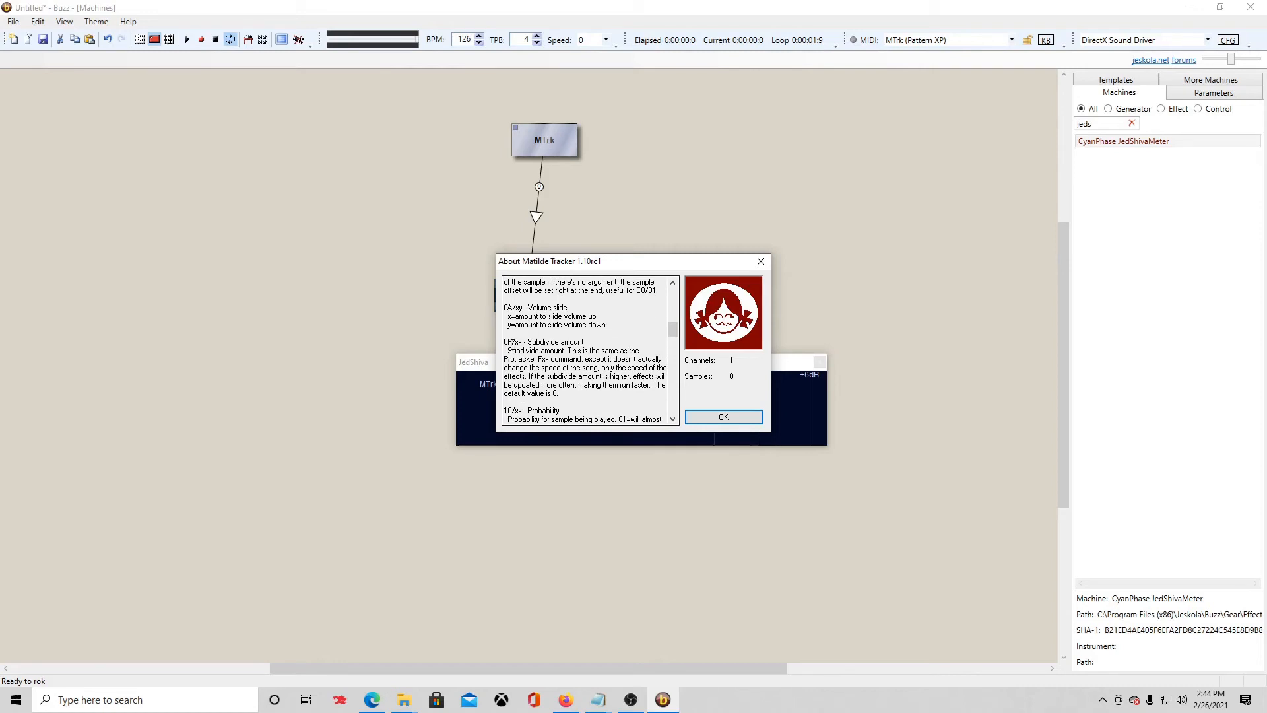
# Read the 0F Subdivide amount entry and the remaining effects up to the E commands, and close the About information
pyautogui.moveTo(512, 341); pyautogui.dragTo(504, 342)
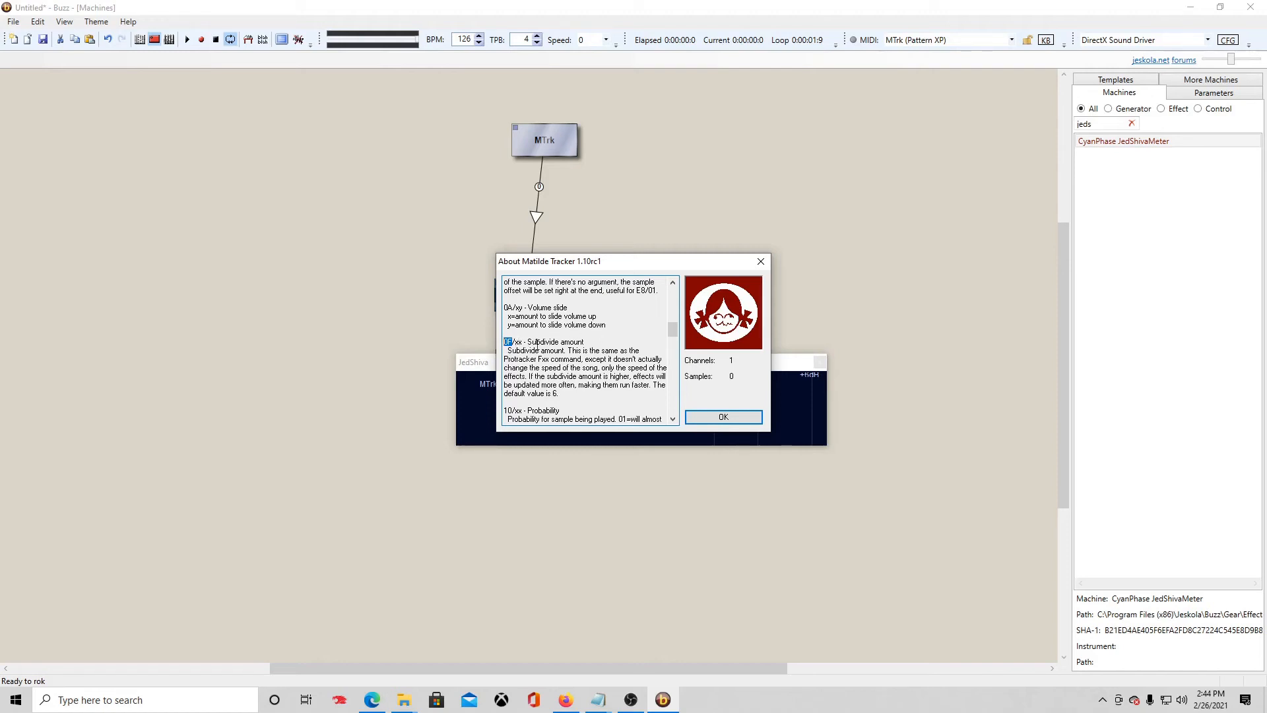
pyautogui.doubleClick(518, 308)
pyautogui.scroll(-3, 609, 331)
pyautogui.scroll(-5, 609, 331)
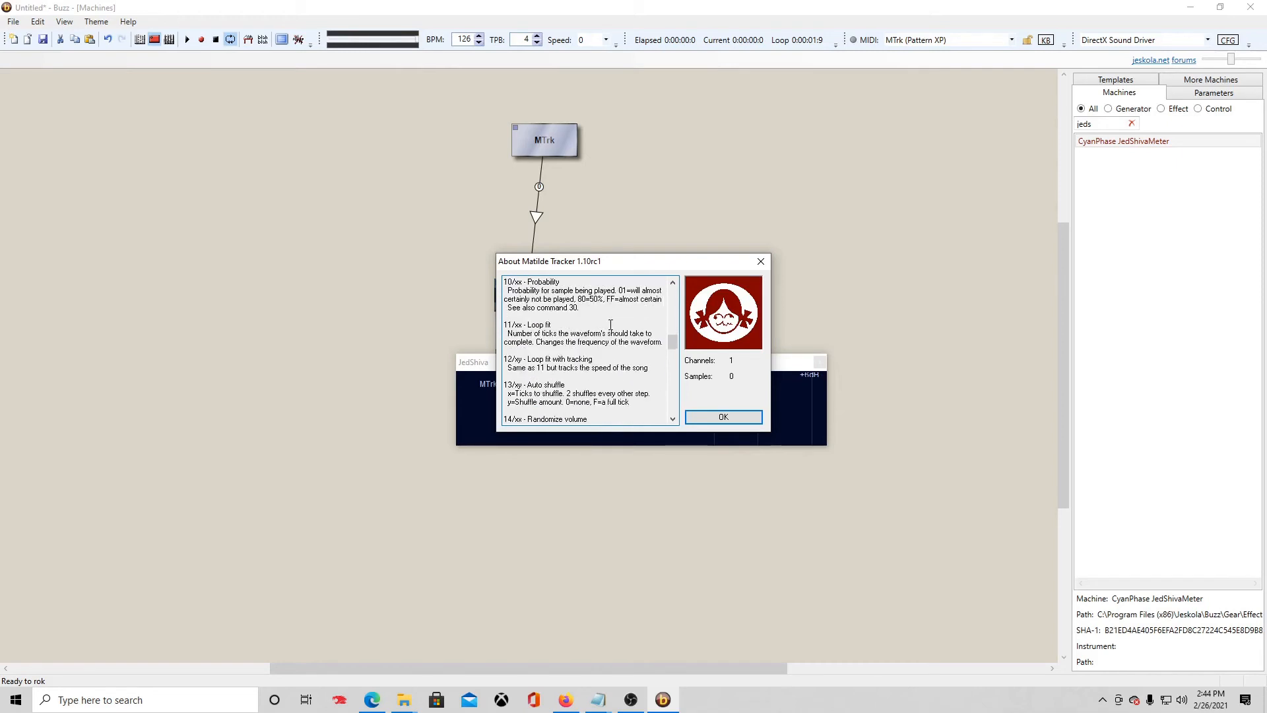
pyautogui.scroll(-5, 611, 324)
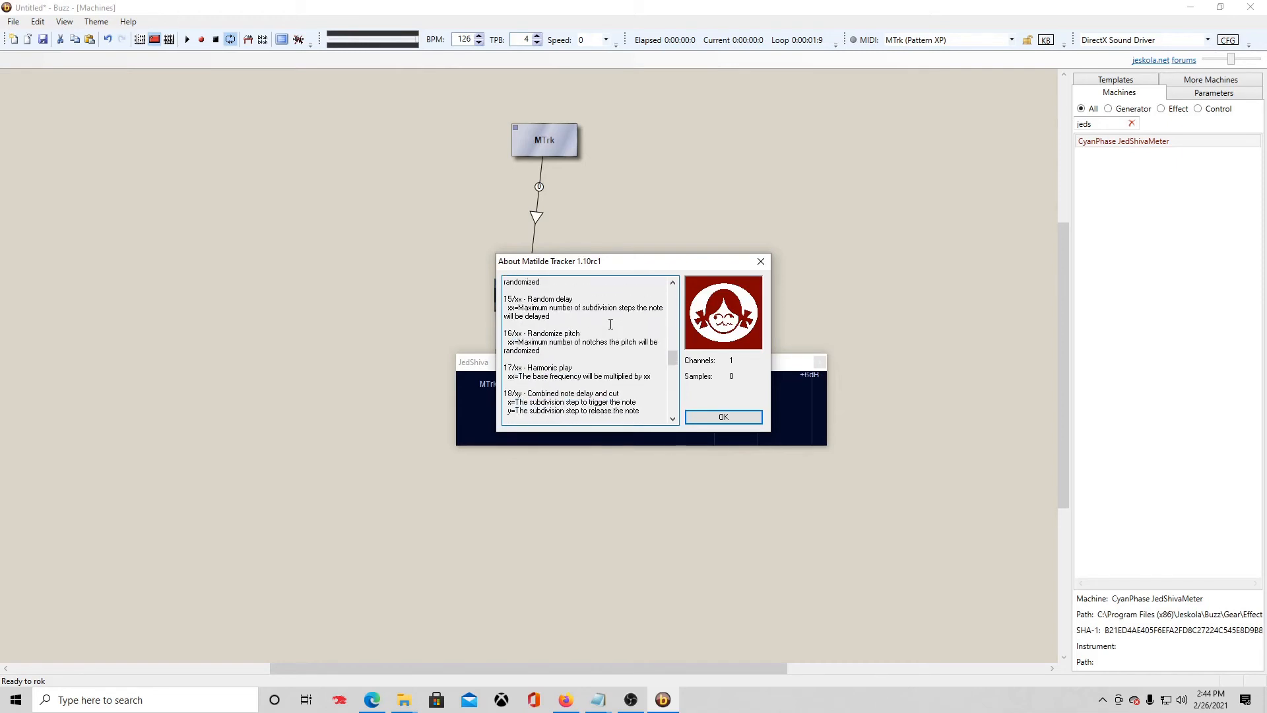
pyautogui.scroll(-8, 612, 324)
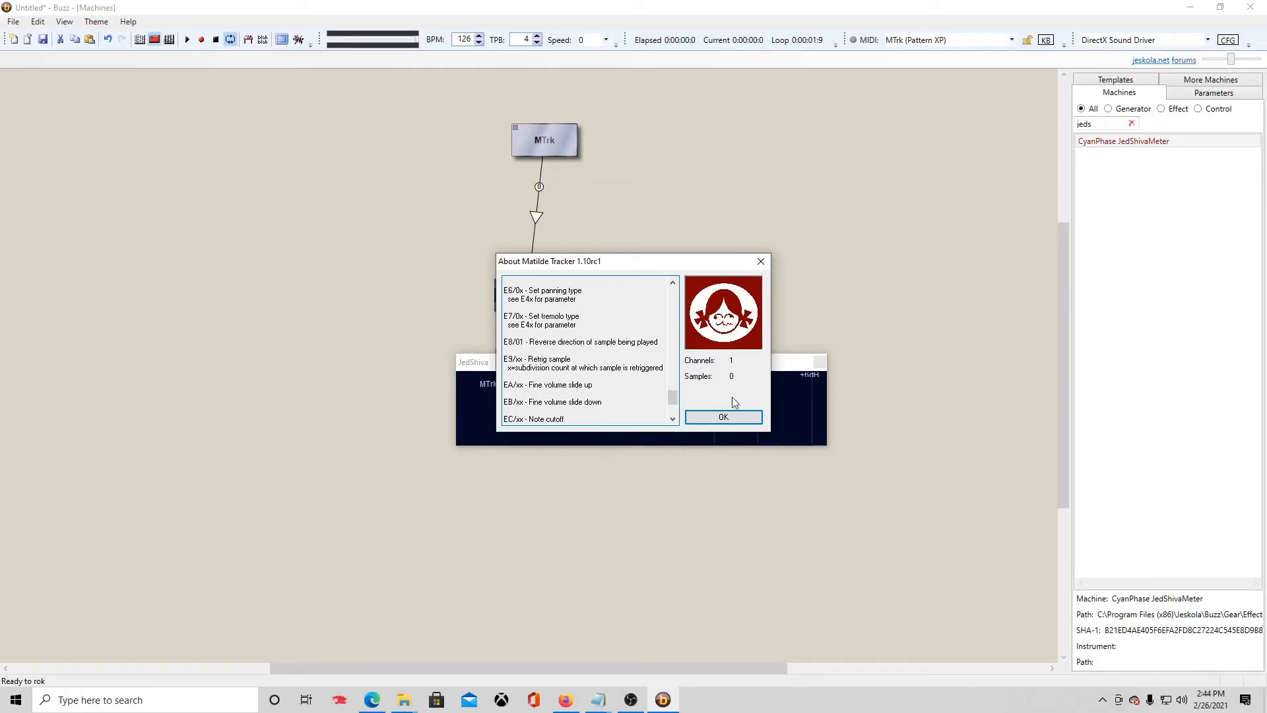
pyautogui.click(744, 417)
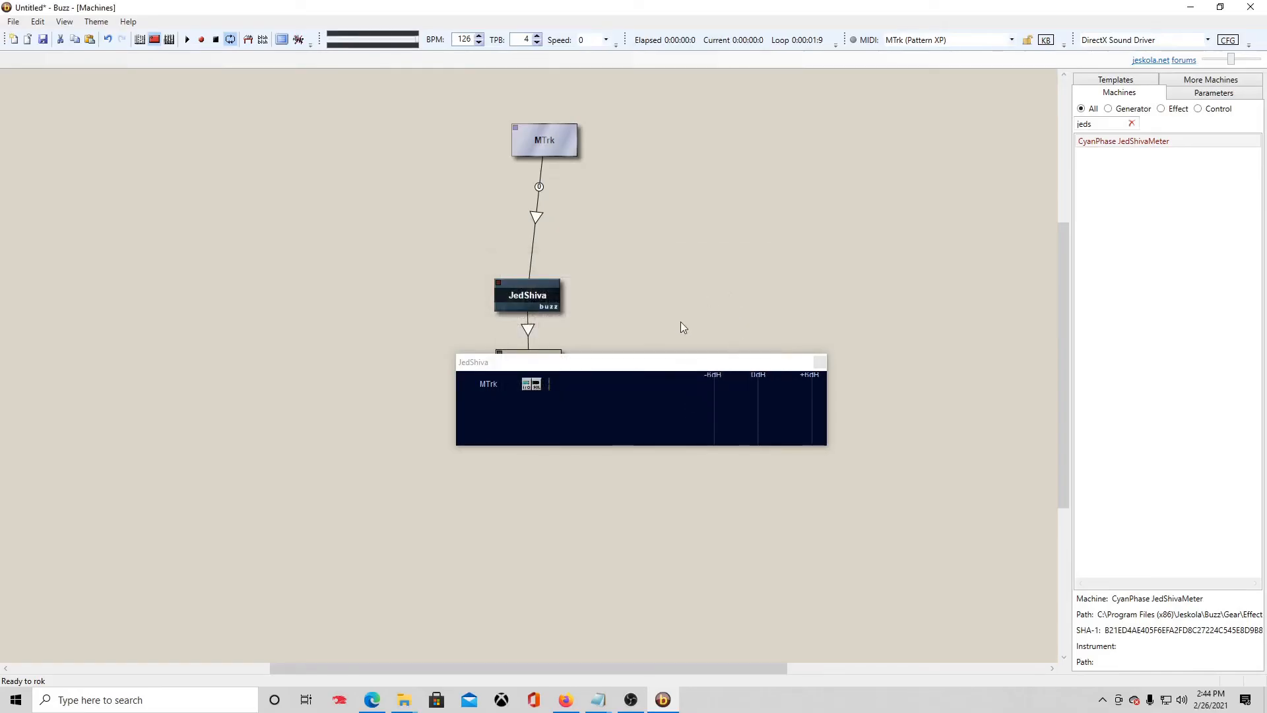
# Move the JedShiva meter window clear of the Master machine and check the output choices on the MTrk connection
pyautogui.moveTo(680, 371); pyautogui.dragTo(372, 537)
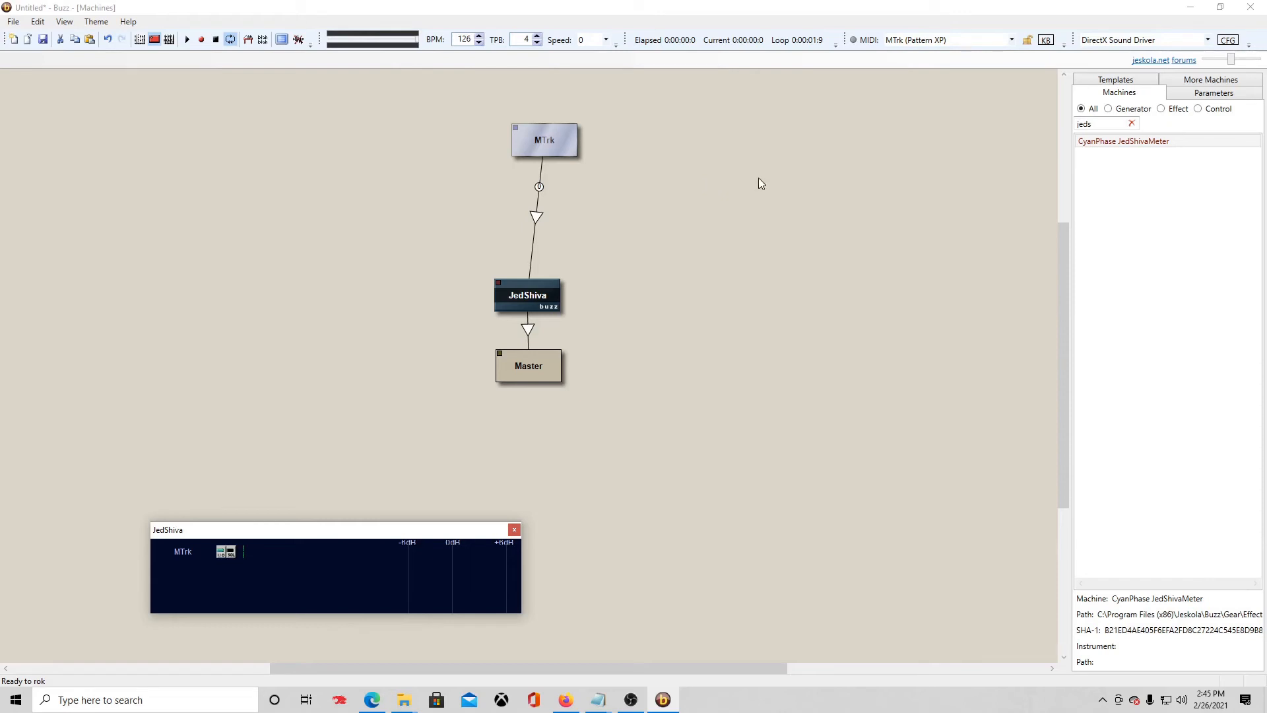
pyautogui.click(539, 187)
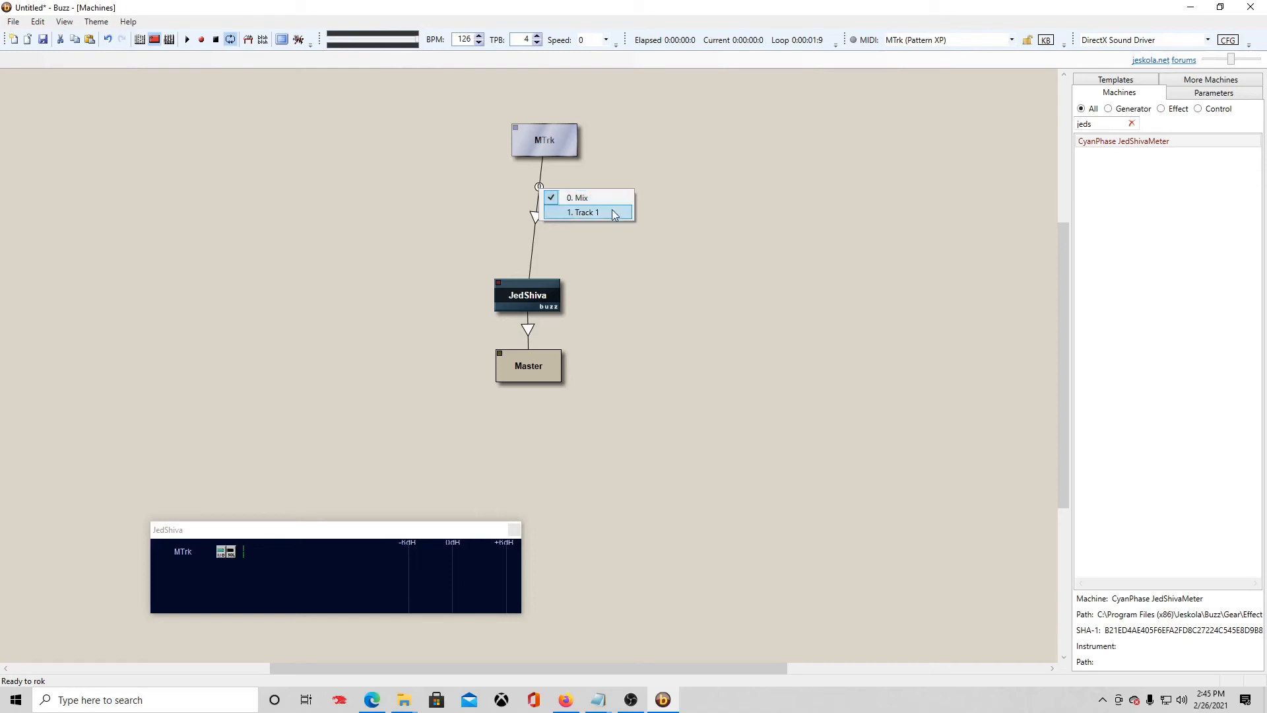
pyautogui.click(774, 177)
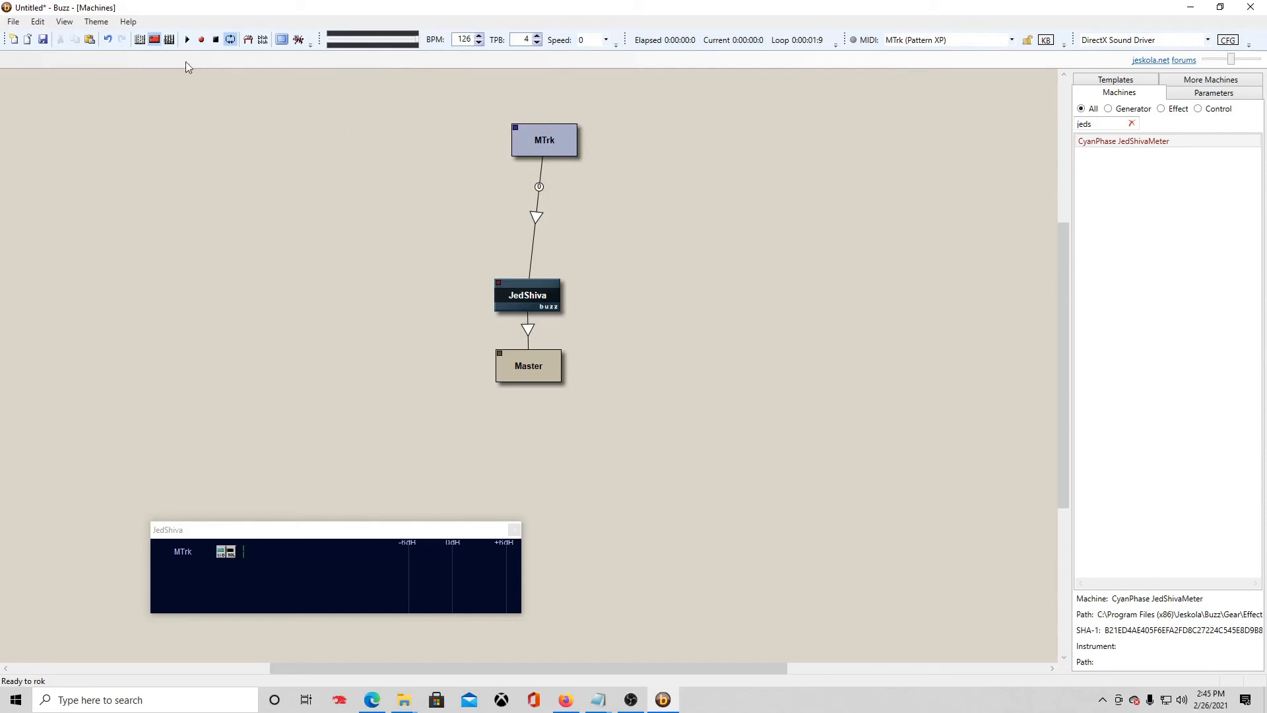
# Return to the Pattern Editor with MTrk as the machine being edited
pyautogui.click(140, 41)
pyautogui.click(109, 66)
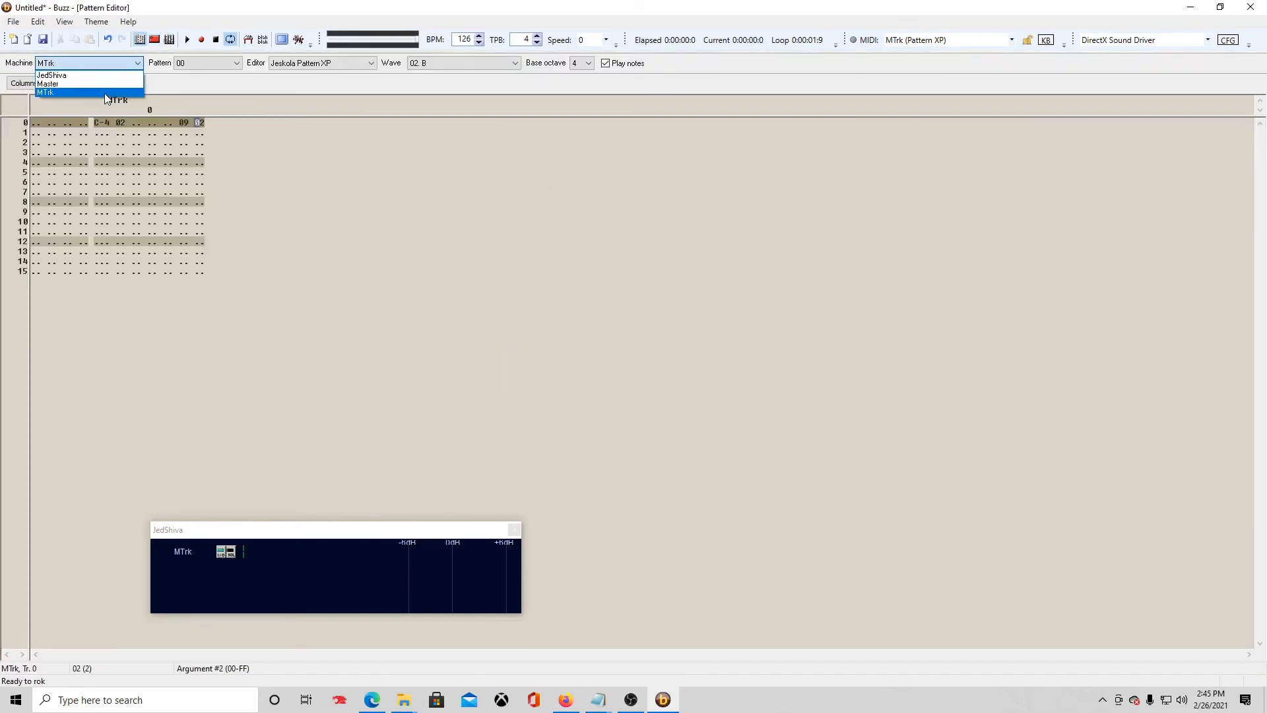
pyautogui.click(104, 93)
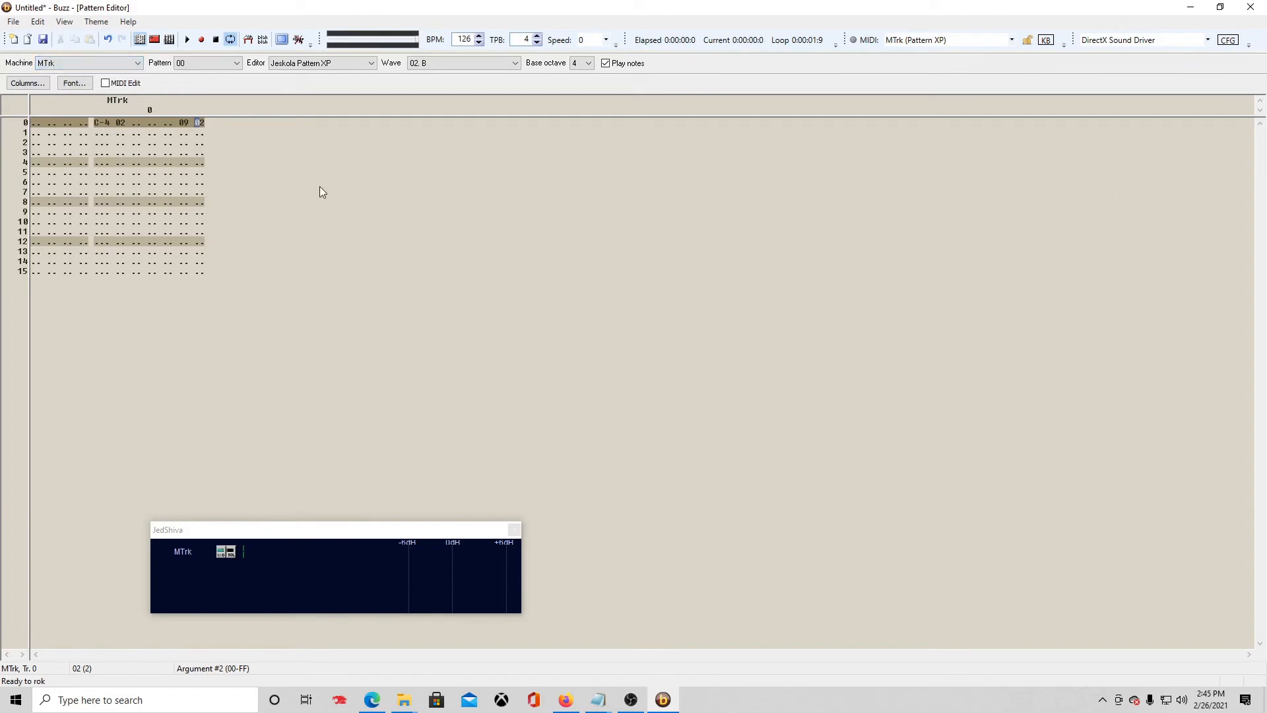
# Add two more tracks to the MTrk pattern, giving it tracks 0, 1 and 2
pyautogui.rightClick(319, 192)
pyautogui.click(367, 194)
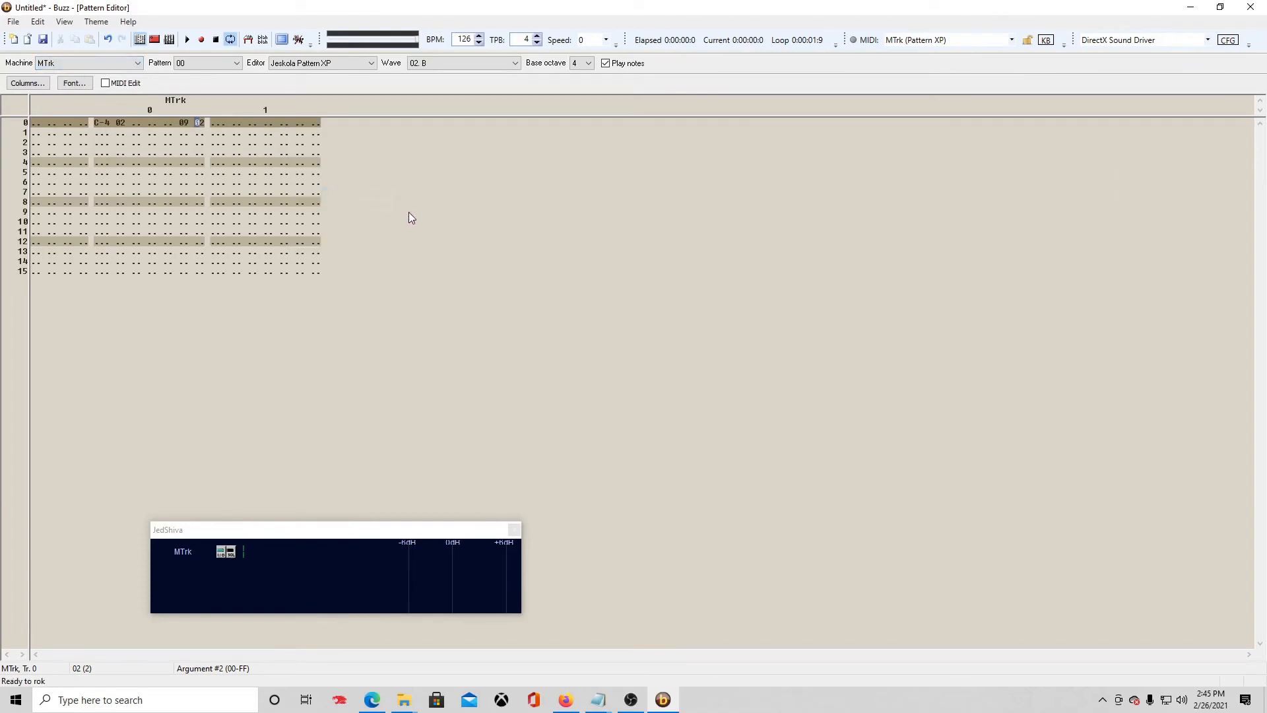
pyautogui.hotkey('ctrl', '+')
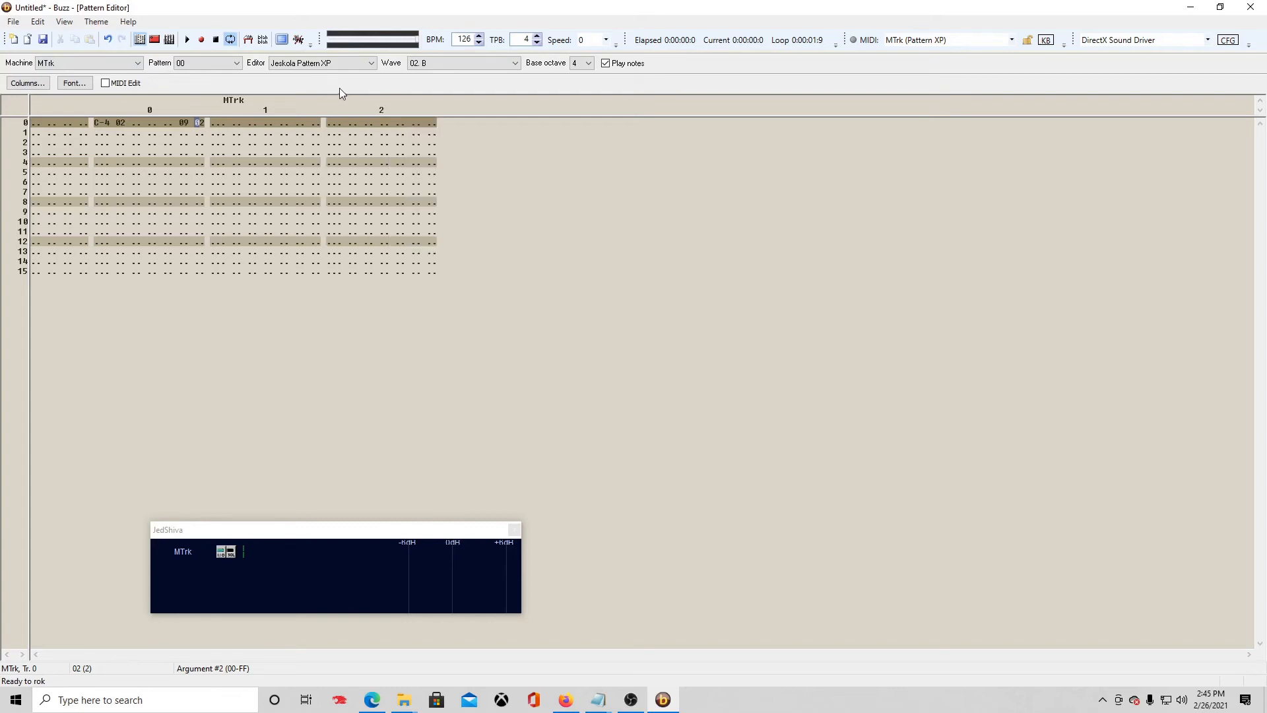
# Check the output choices on the MTrk connection in the machine view and return to the Pattern Editor
pyautogui.click(154, 40)
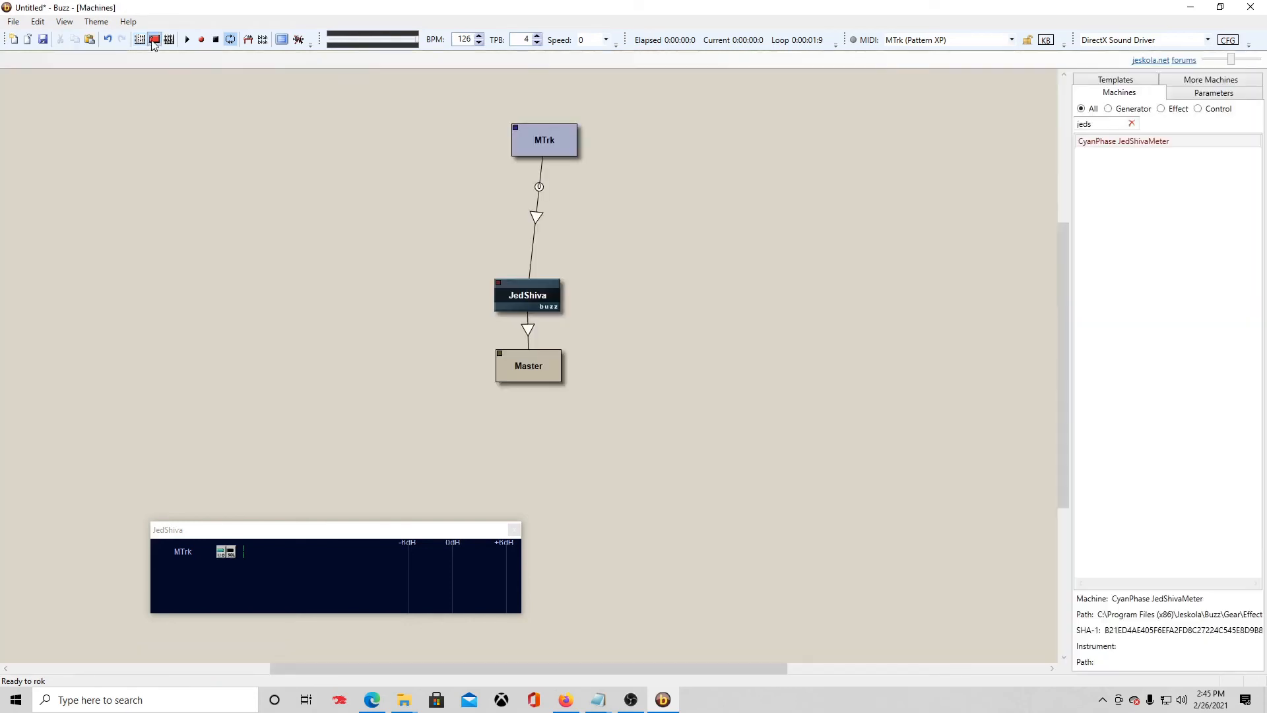
pyautogui.click(540, 185)
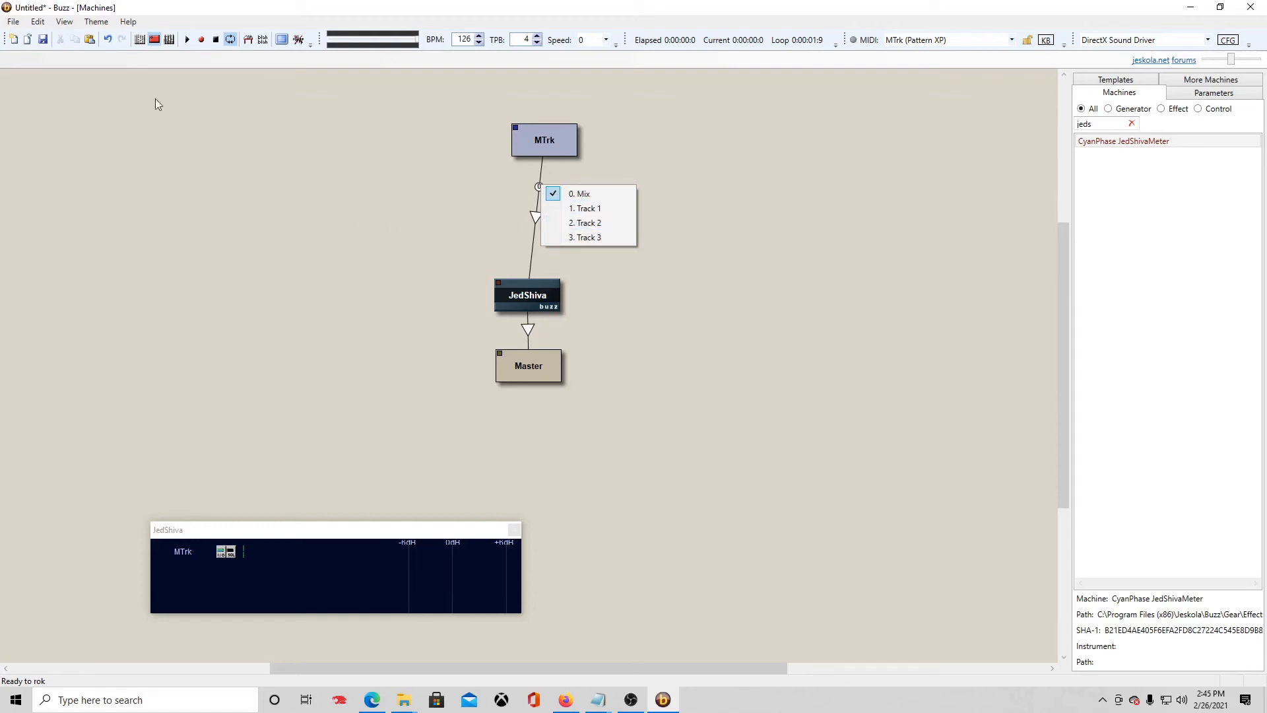
pyautogui.click(139, 39)
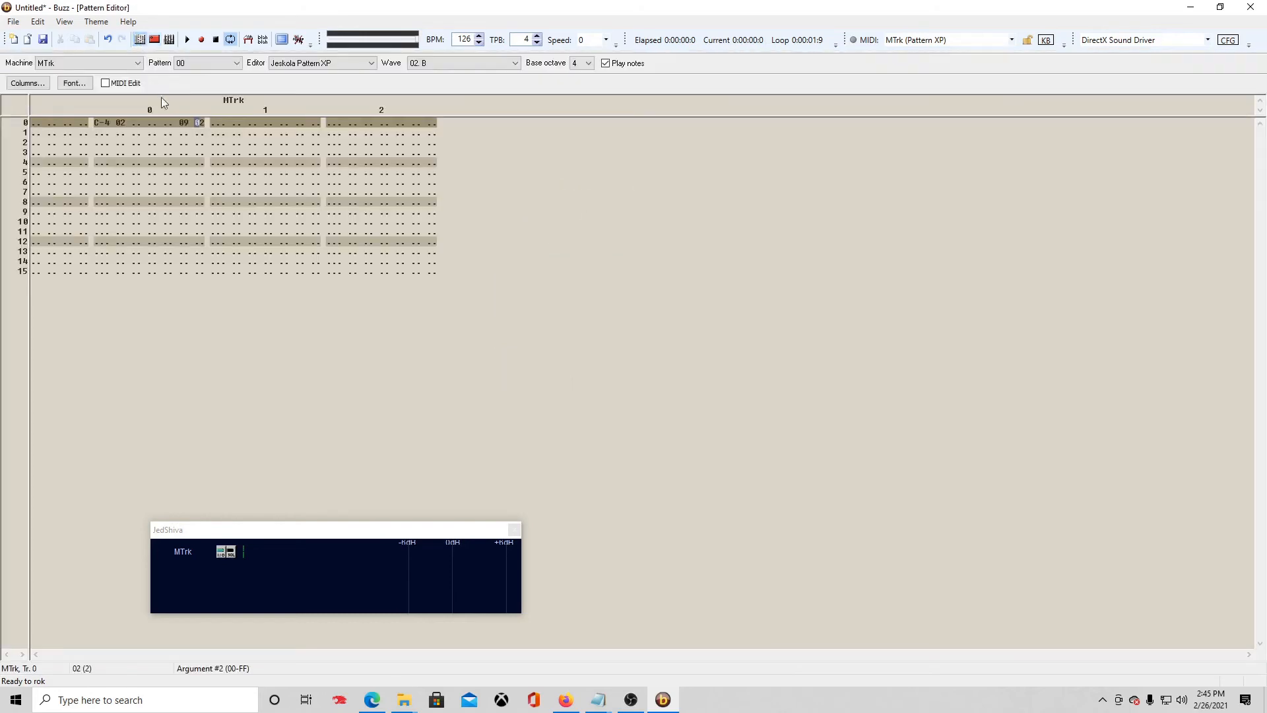
# Enter a C-4 note with wave 01 (A) in row 0 of track 1
pyautogui.click(213, 124)
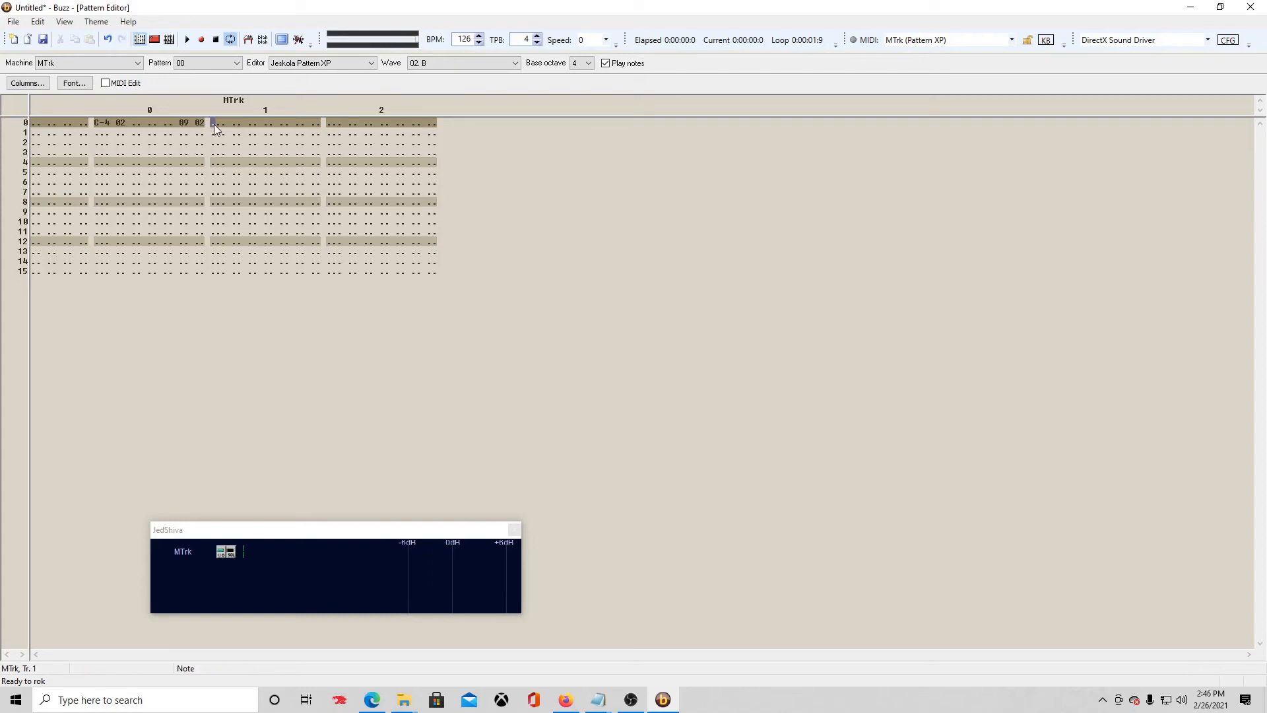
pyautogui.click(487, 66)
pyautogui.click(465, 76)
pyautogui.press('z')
# Enter a C-4 note with wave 03 (C) in row 0 of track 2
pyautogui.click(503, 62)
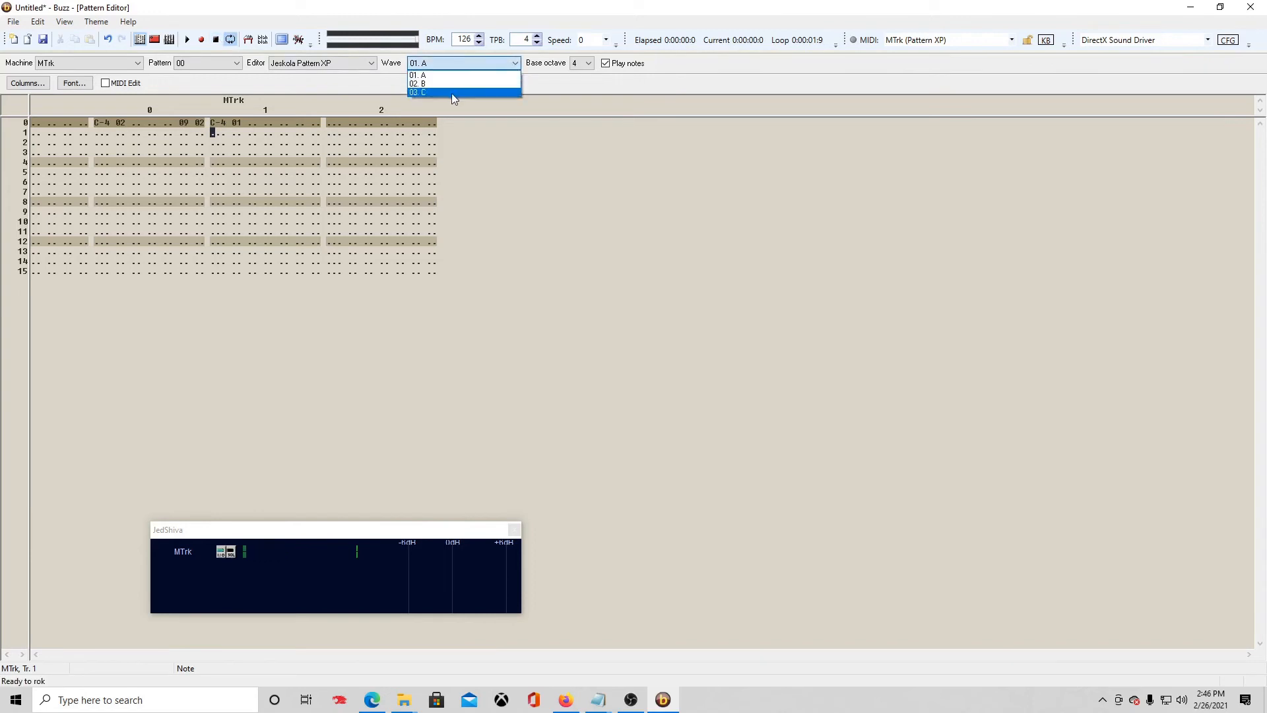
pyautogui.click(454, 93)
pyautogui.click(327, 123)
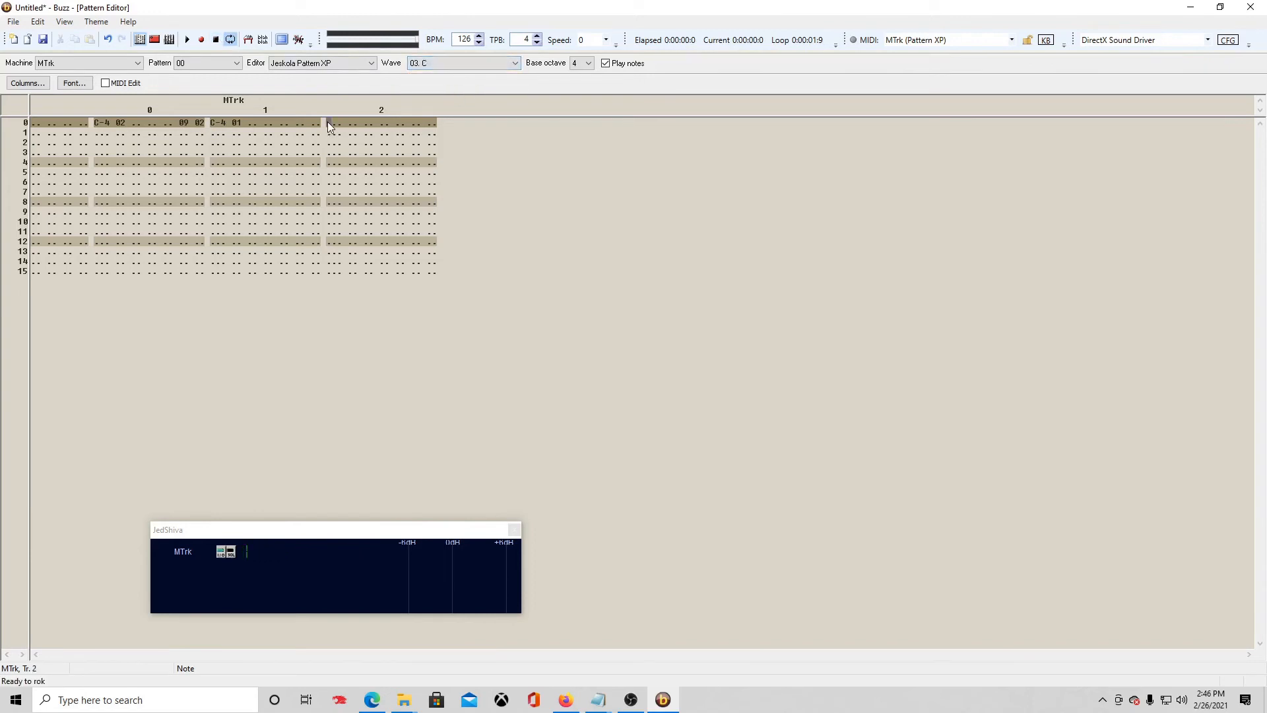
pyautogui.press('z')
# Clear the 09 effect and its 02 argument from row 0 of track 0
pyautogui.click(183, 123)
pyautogui.press('Delete')
pyautogui.press('Right')
pyautogui.press('Right')
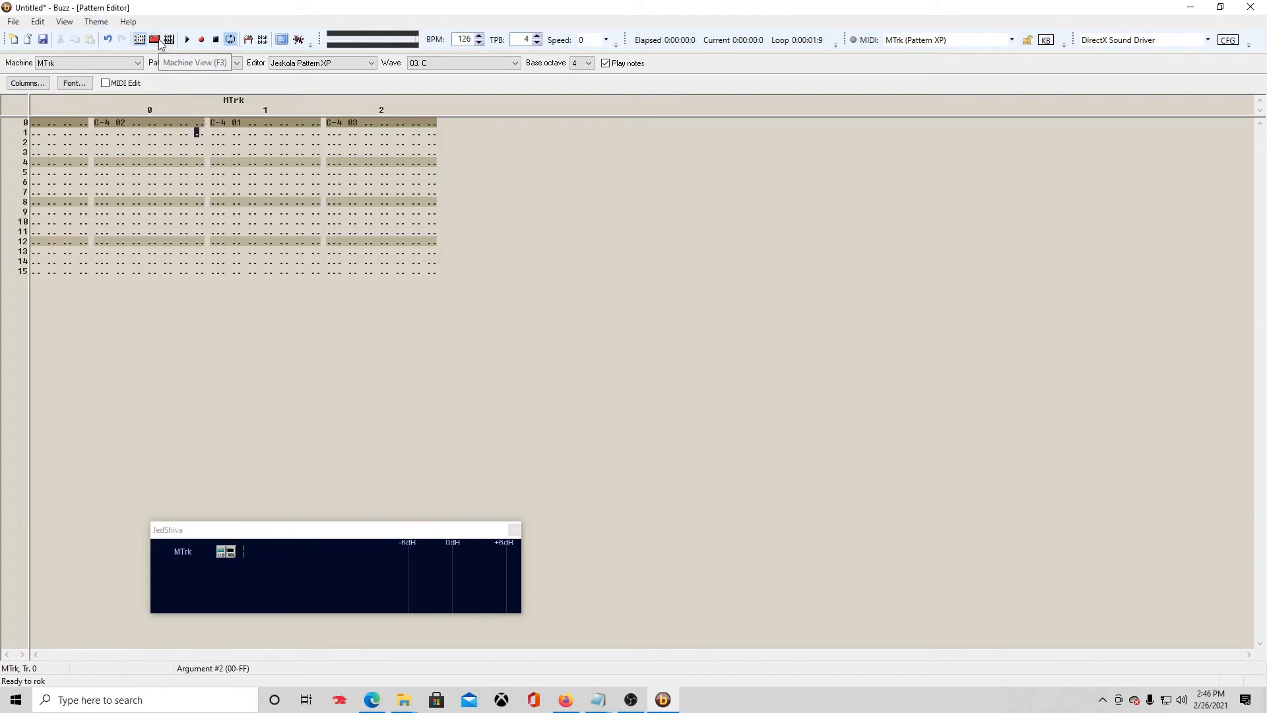
# Lower the master volume in the machine view and check the track outputs offered on the MTrk connection
pyautogui.click(154, 41)
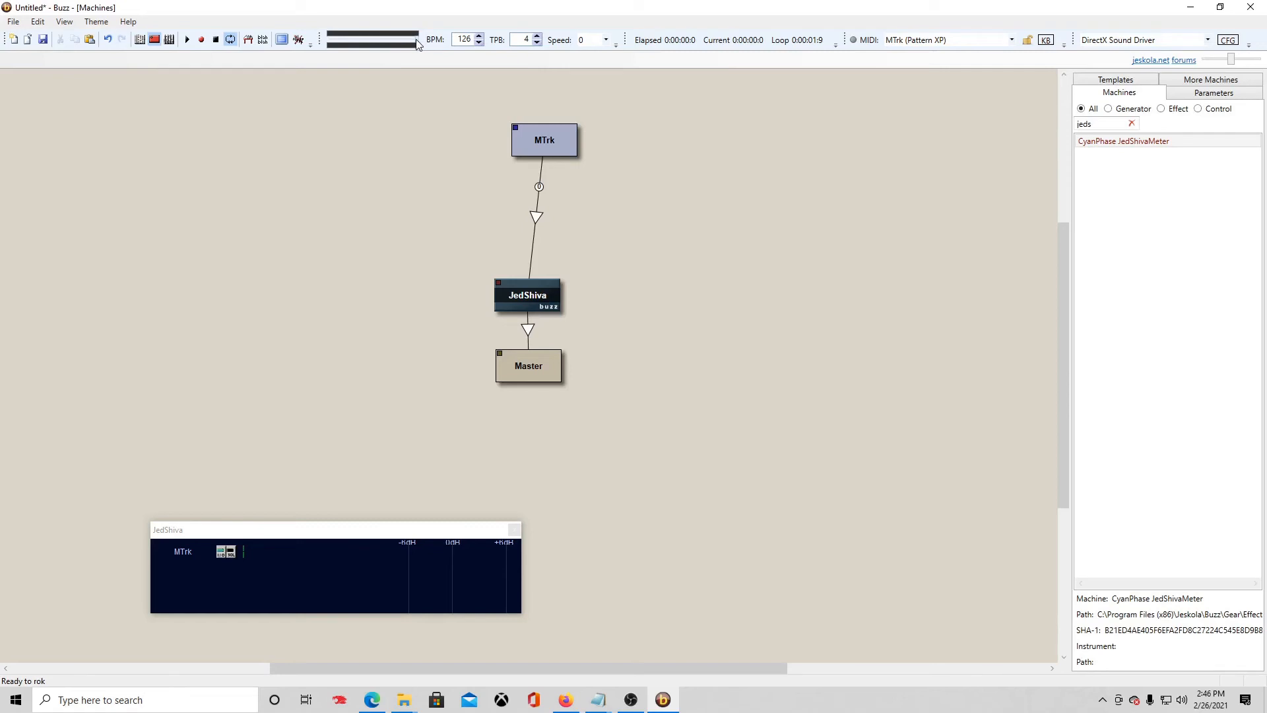
pyautogui.moveTo(416, 40); pyautogui.dragTo(393, 53)
pyautogui.click(540, 186)
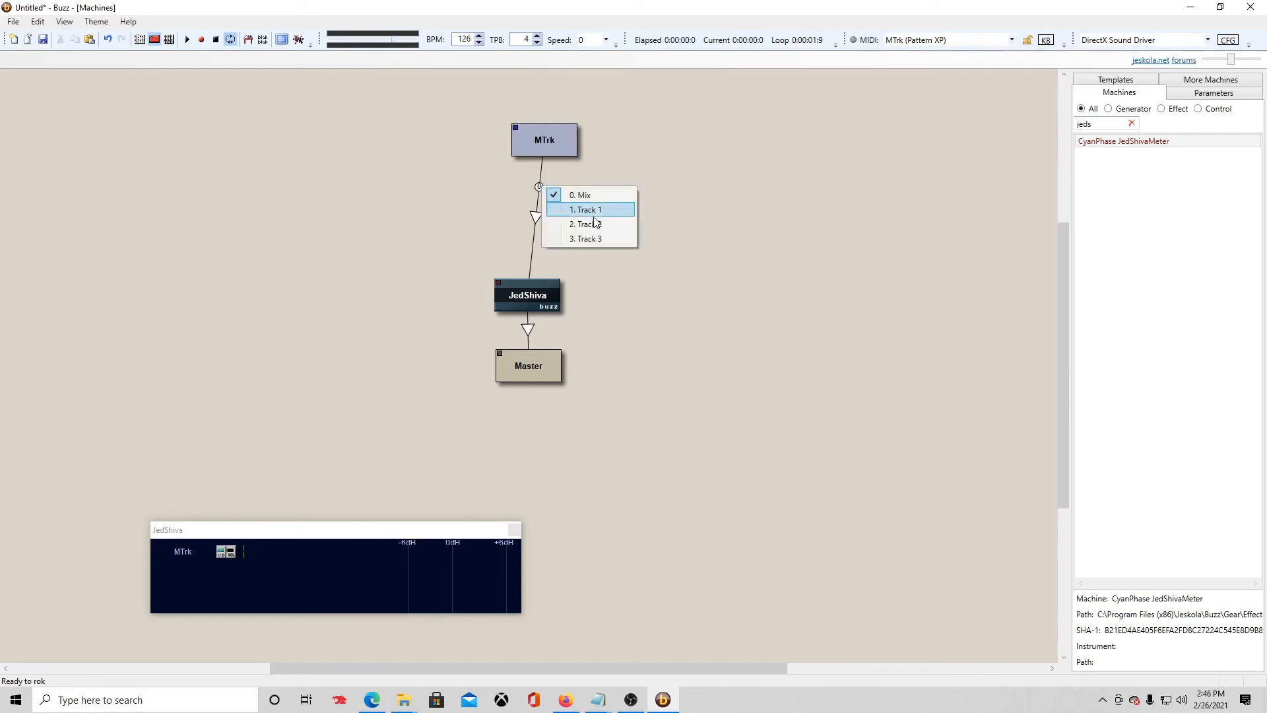
pyautogui.click(687, 158)
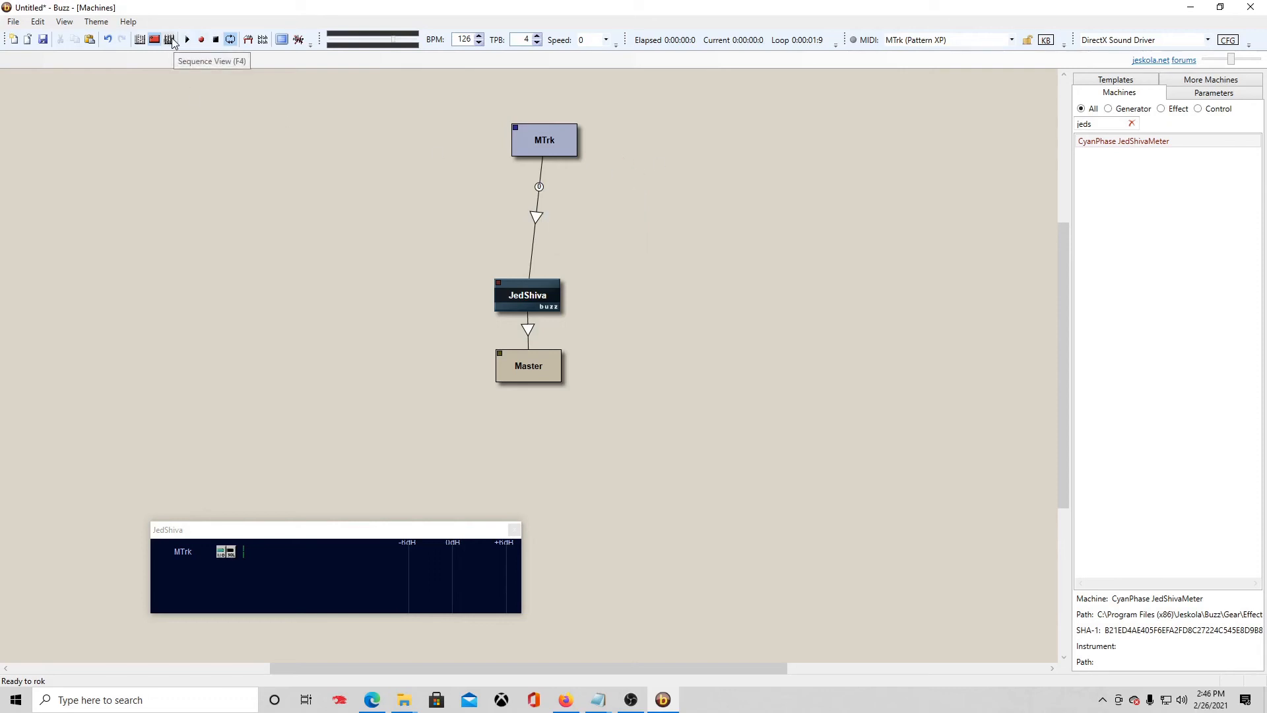
# Open the Sequence Editor and set the loop end at row 64
pyautogui.click(171, 41)
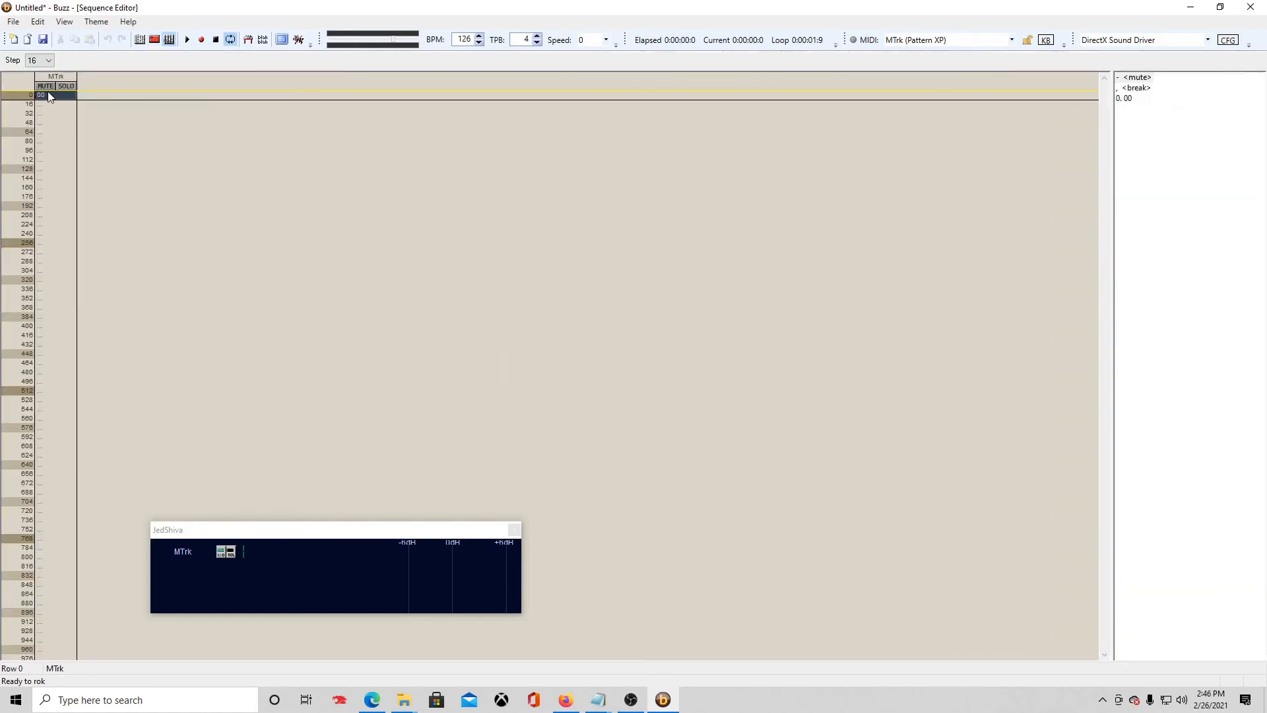
pyautogui.click(43, 132)
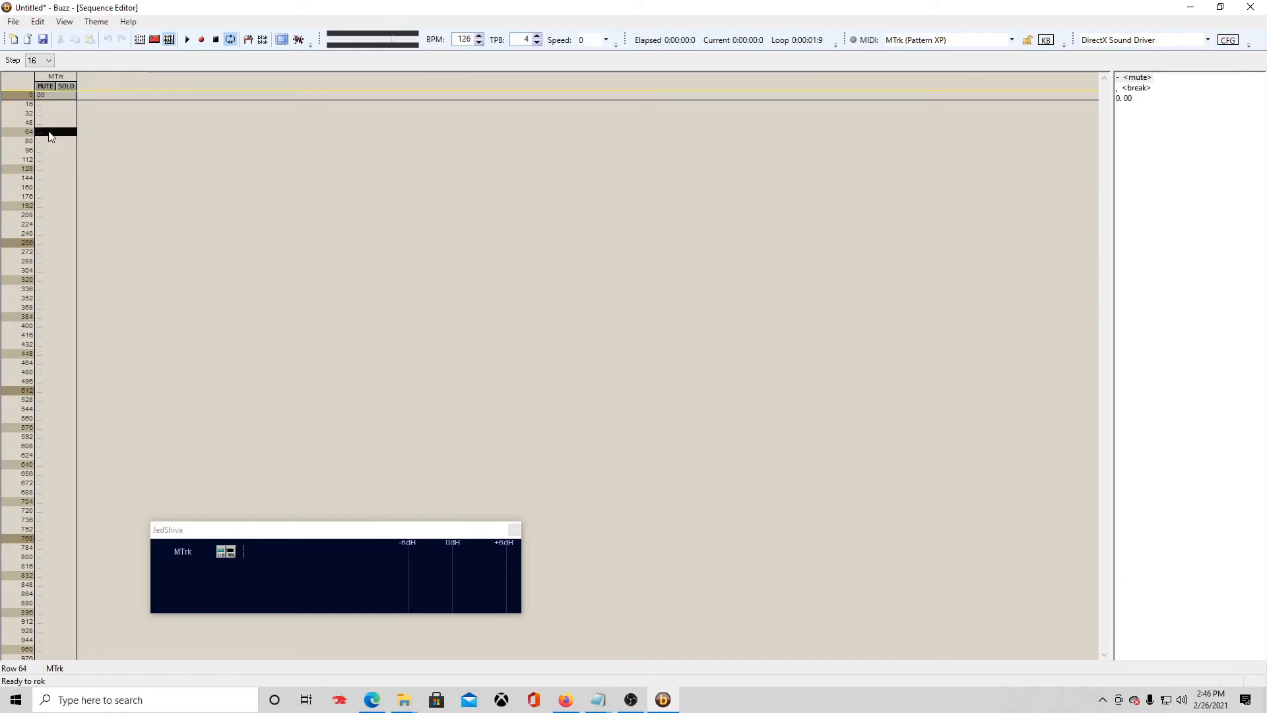
pyautogui.hotkey('ctrl', 'e')
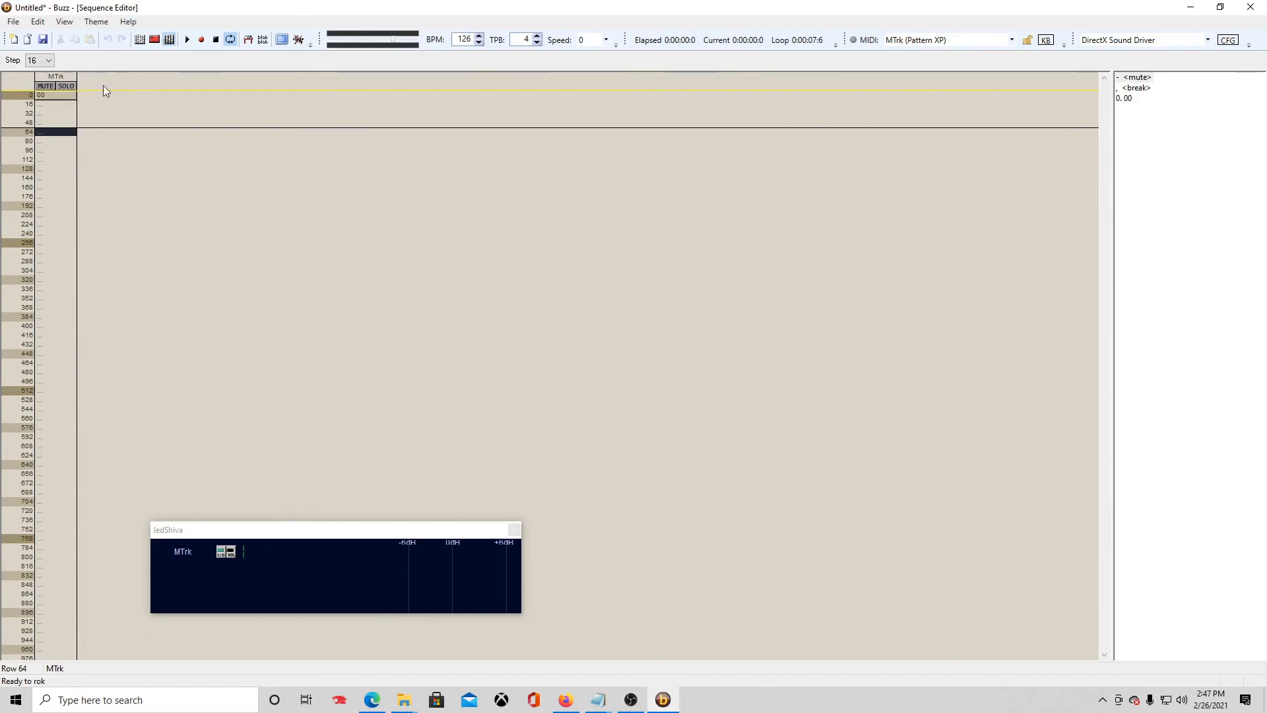
# Clear pattern 00 from row 0 of the MTrk sequence and place it there again
pyautogui.click(52, 96)
pyautogui.click(38, 104)
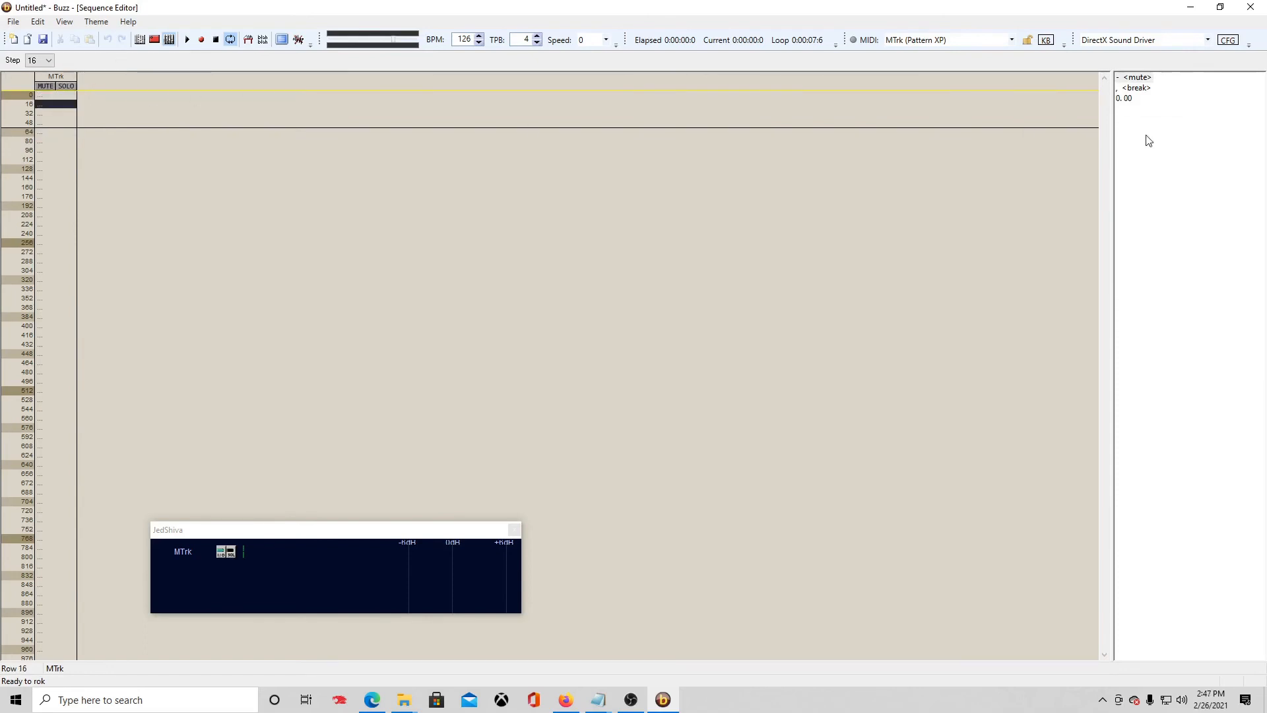
pyautogui.click(1130, 97)
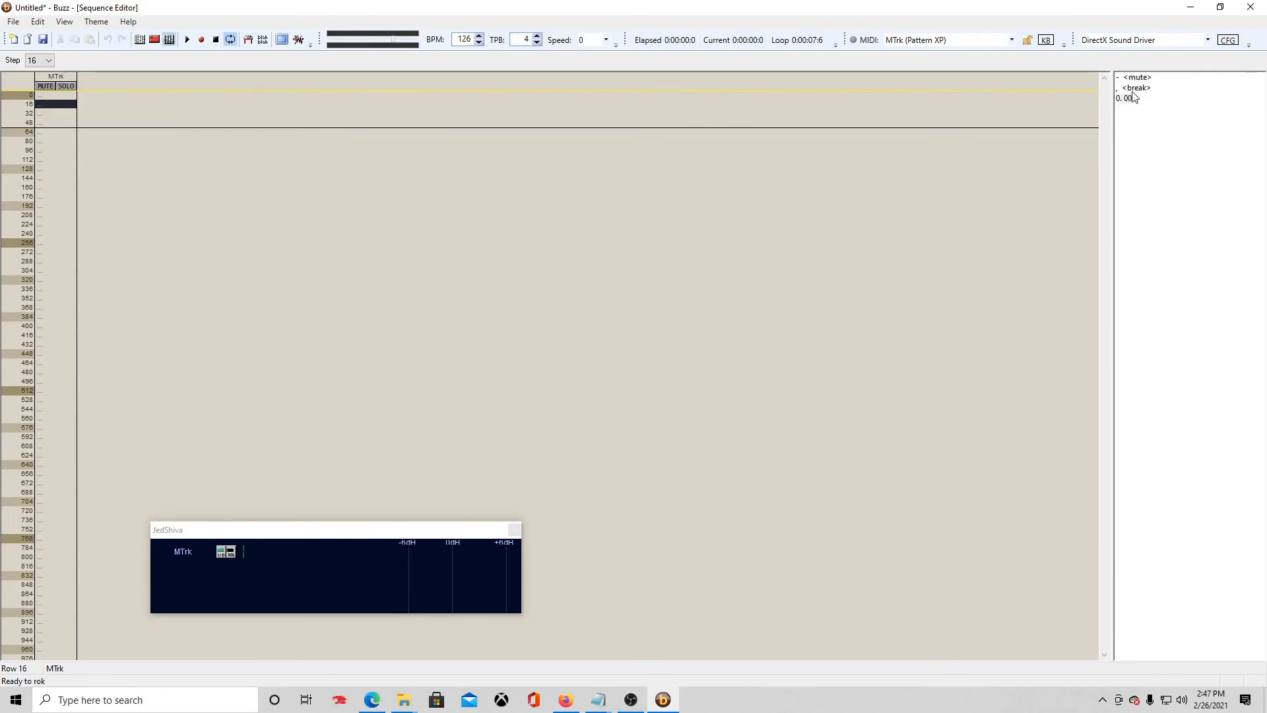
pyautogui.click(56, 97)
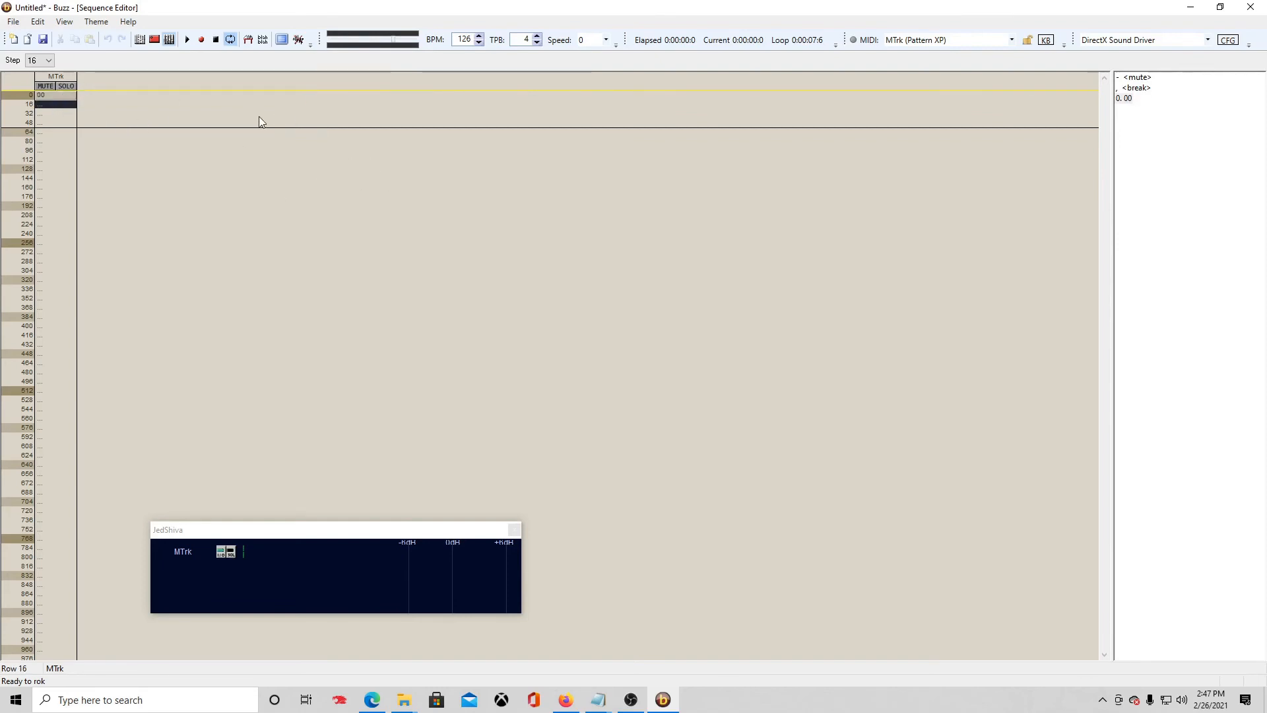
# Play the sequence, stop it, and set the loop end at row 48
pyautogui.click(189, 42)
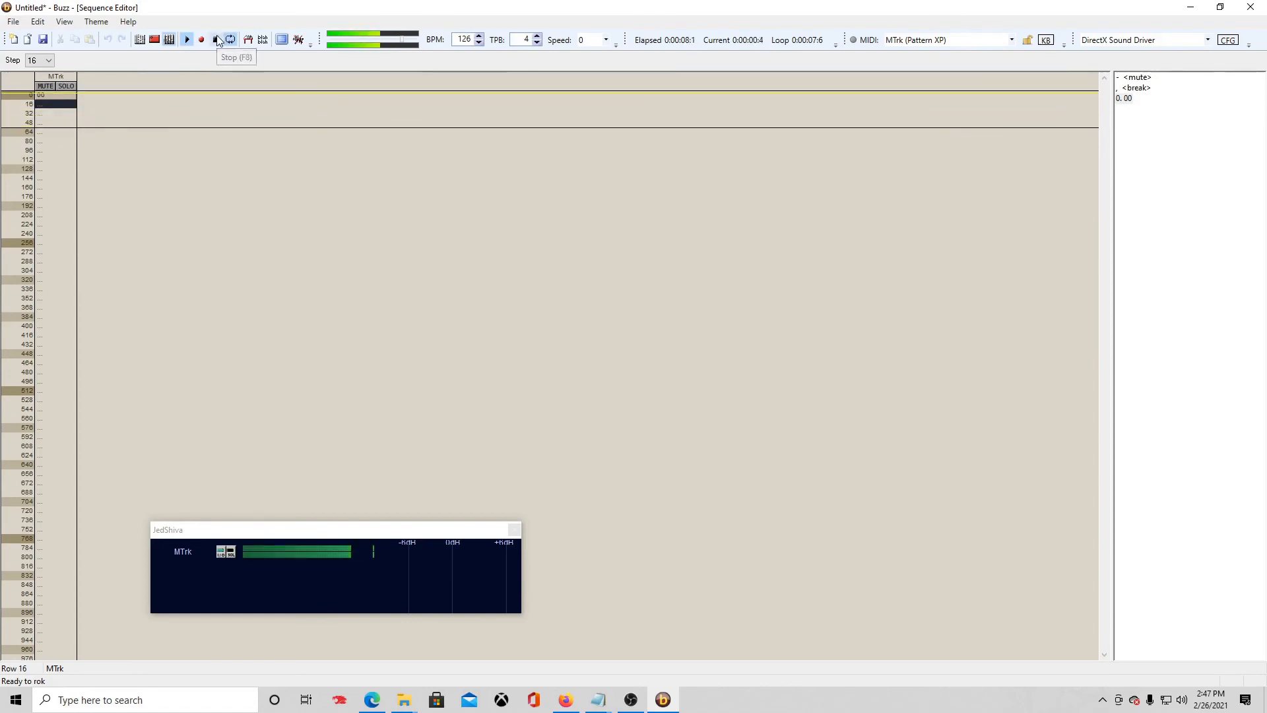
pyautogui.click(216, 41)
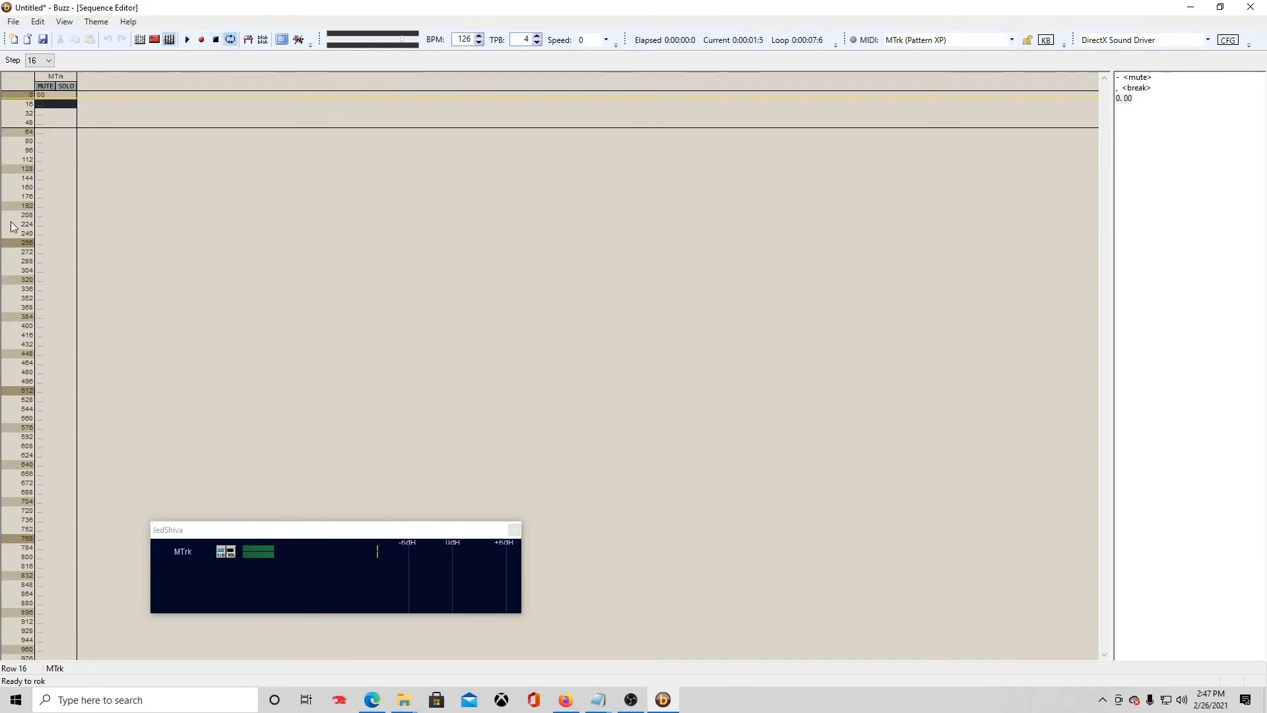
pyautogui.click(44, 124)
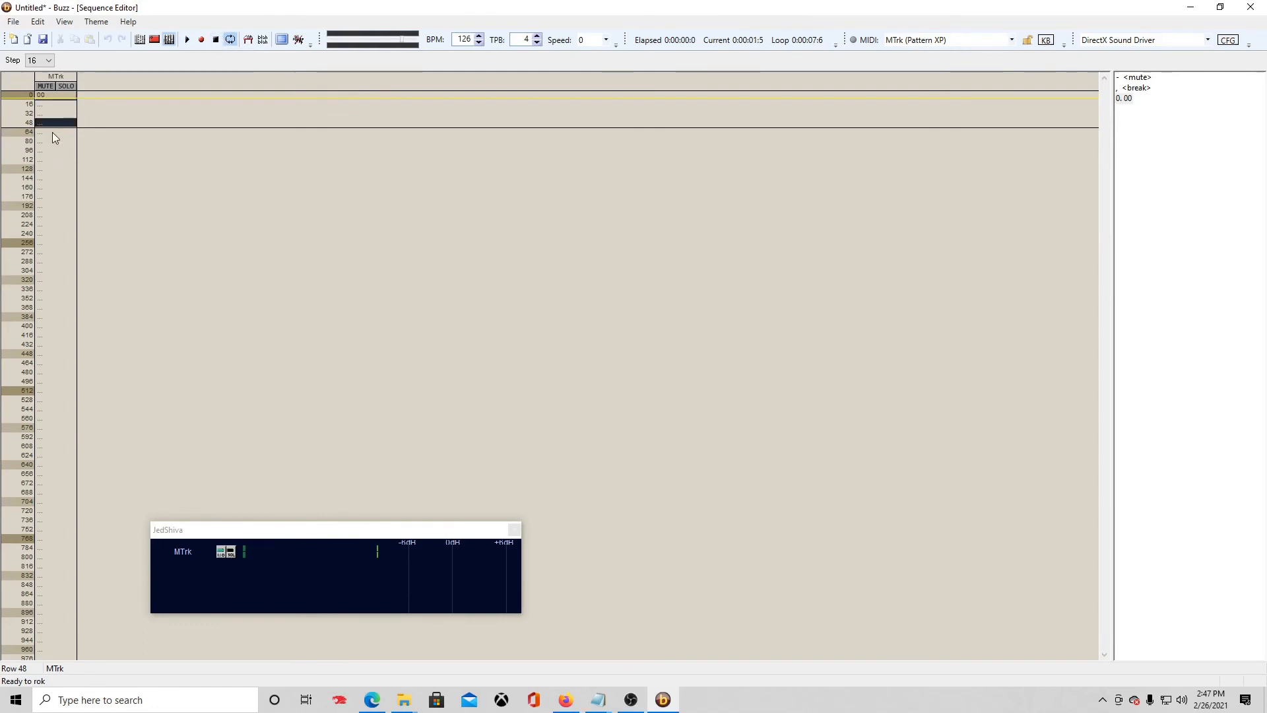
pyautogui.hotkey('ctrl', 'e')
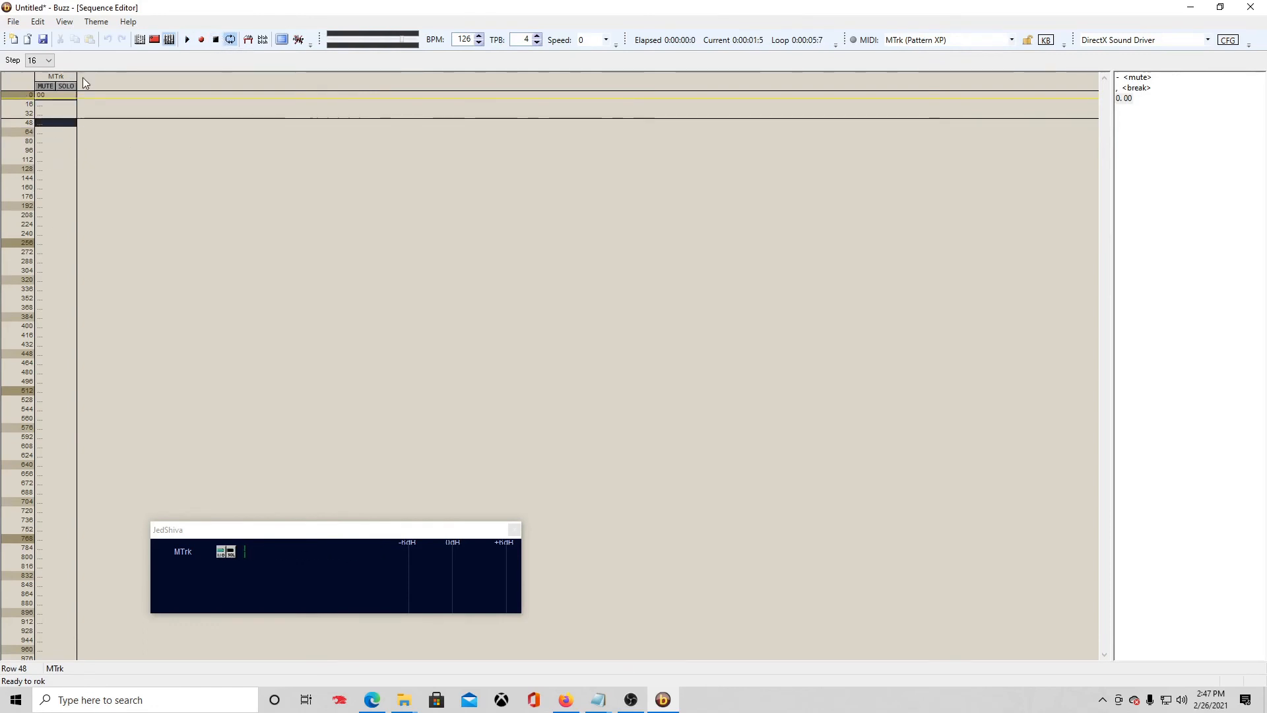
# Align the MTrk machine directly above JedShiva and set its connection to output Track 1
pyautogui.click(153, 43)
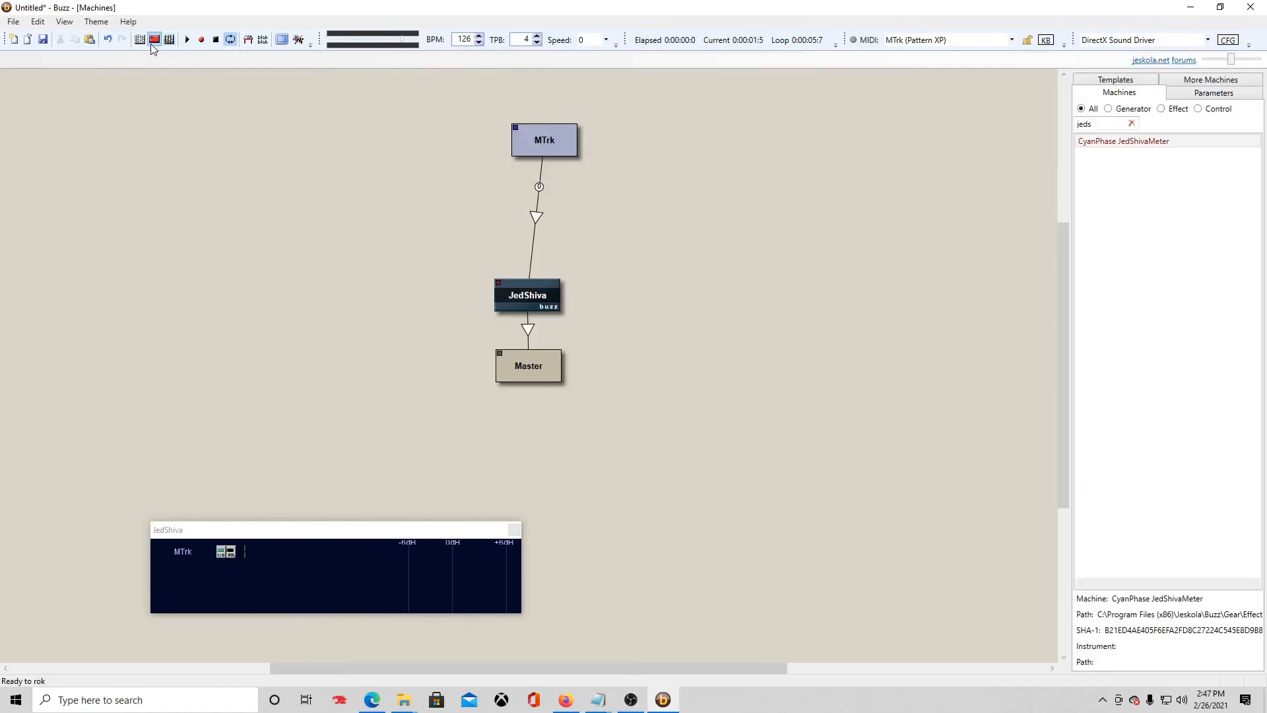
pyautogui.moveTo(536, 146); pyautogui.dragTo(520, 130)
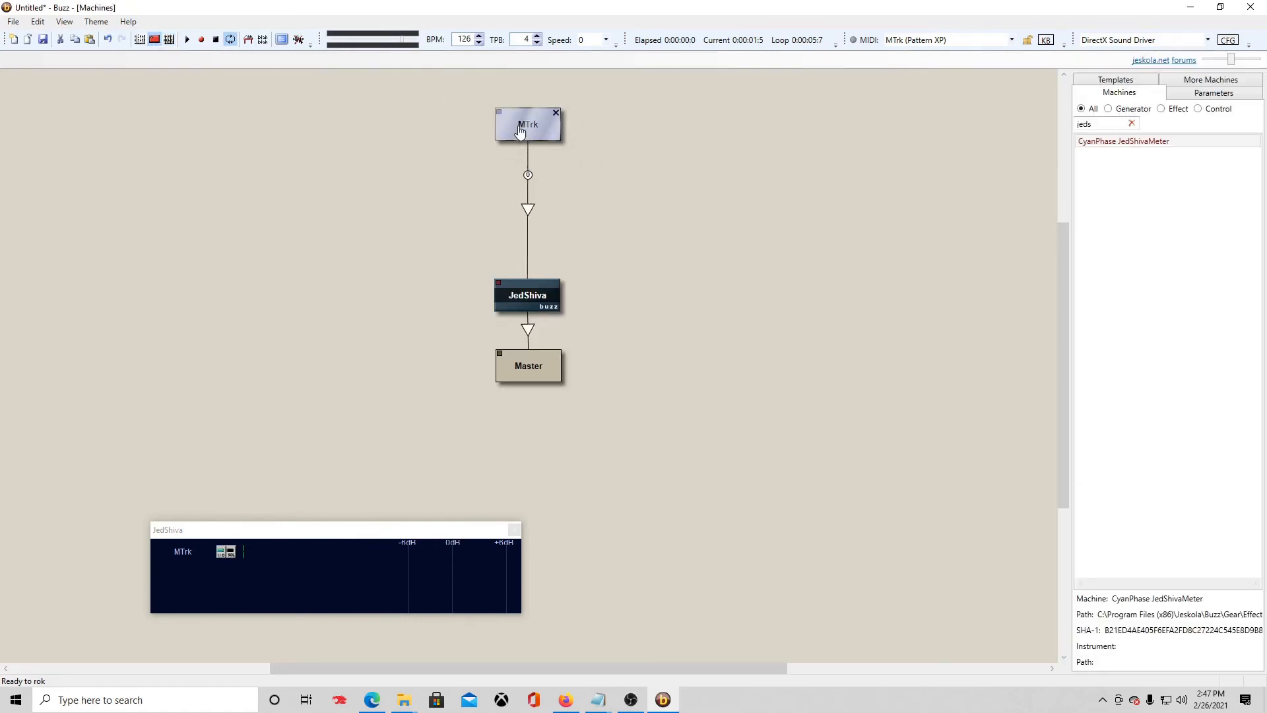
pyautogui.click(528, 176)
pyautogui.click(558, 193)
# Play the looped sequence with Track 1 routed, watch it in the Sequence Editor and machine view, and stop playback
pyautogui.click(184, 40)
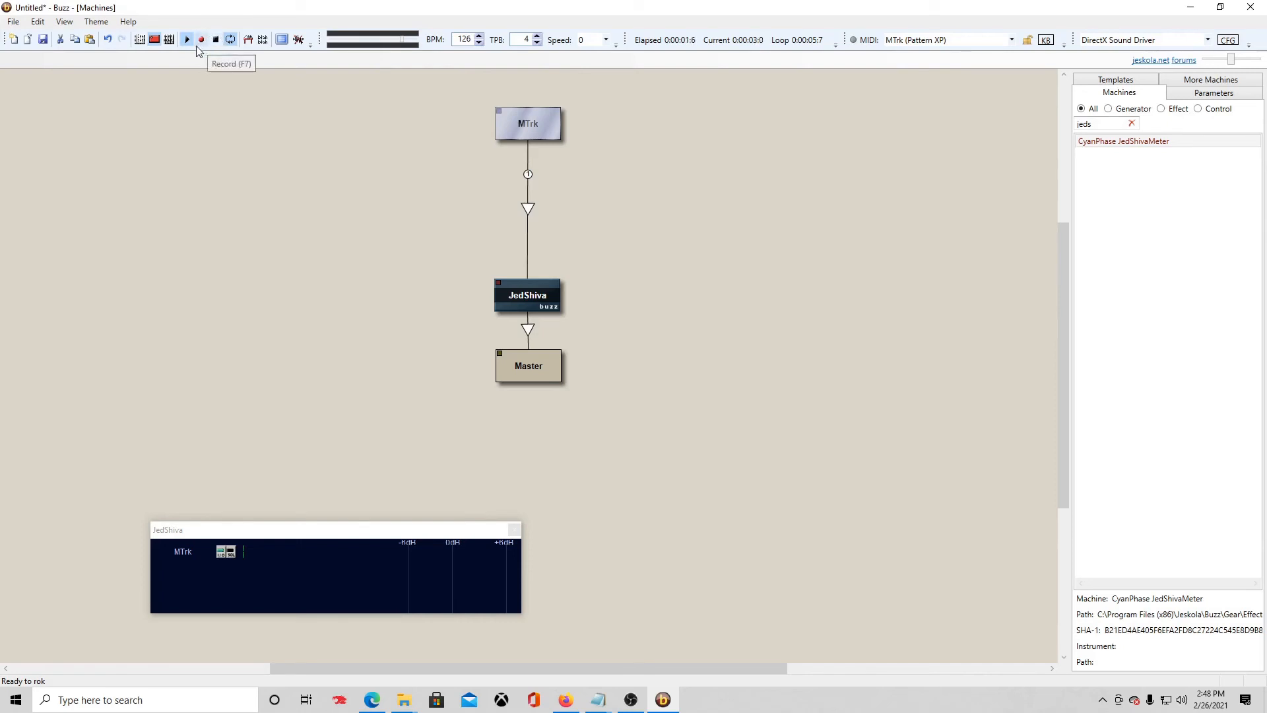
pyautogui.click(172, 40)
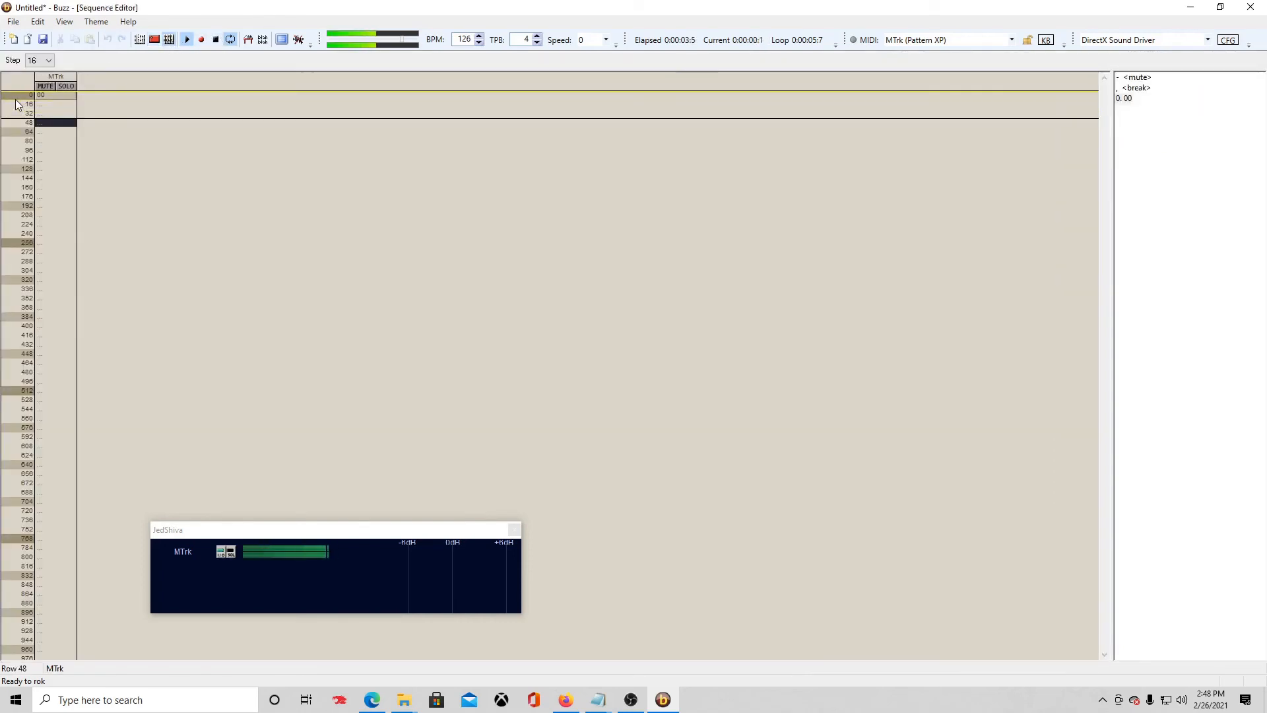
pyautogui.click(139, 39)
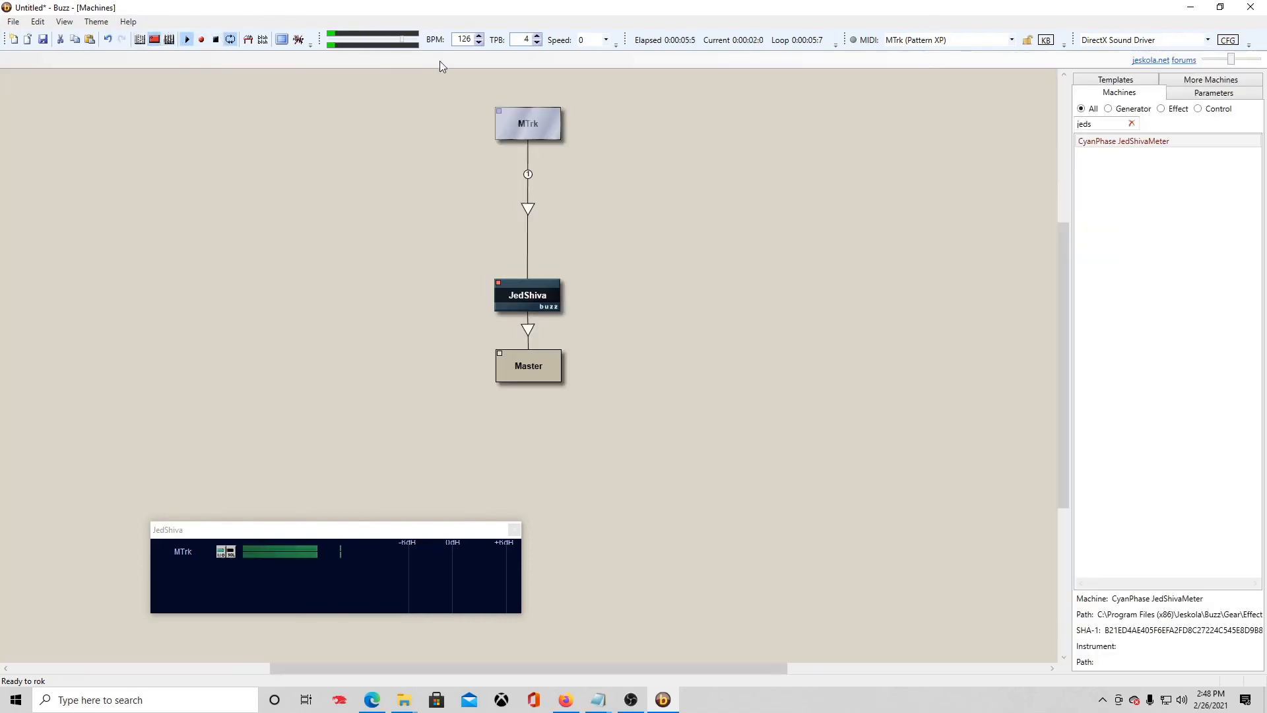
pyautogui.click(215, 41)
pyautogui.click(215, 41)
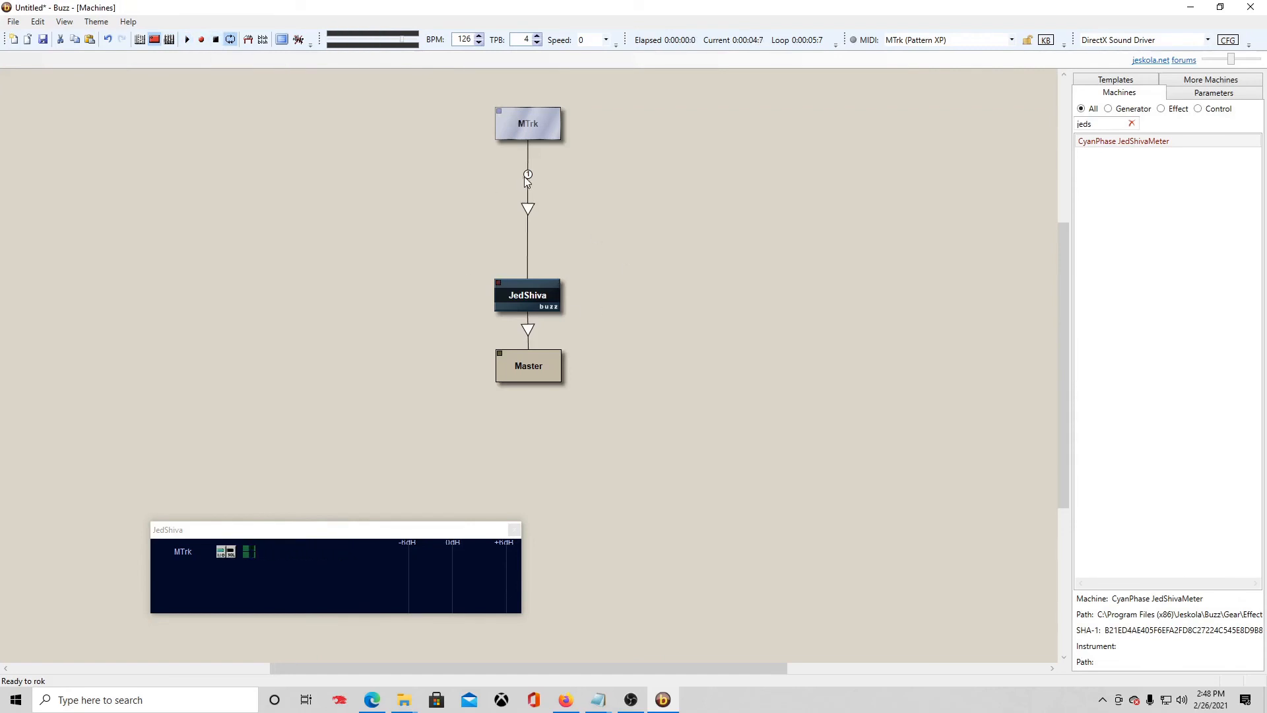
# Set the MTrk connection to output Track 3 and play the sequence, watching it in the Sequence Editor
pyautogui.click(525, 177)
pyautogui.click(573, 225)
pyautogui.click(185, 40)
pyautogui.click(156, 40)
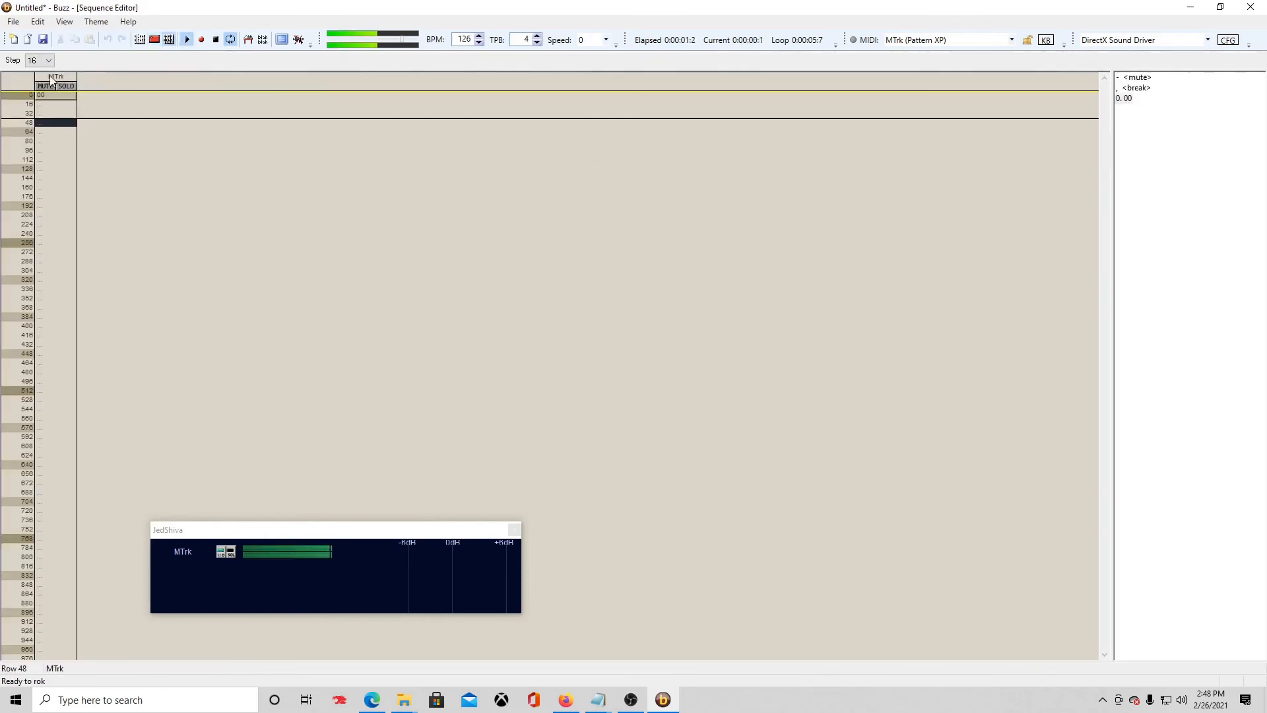
pyautogui.click(157, 41)
# Toggle looping off during playback and stop the song
pyautogui.click(231, 41)
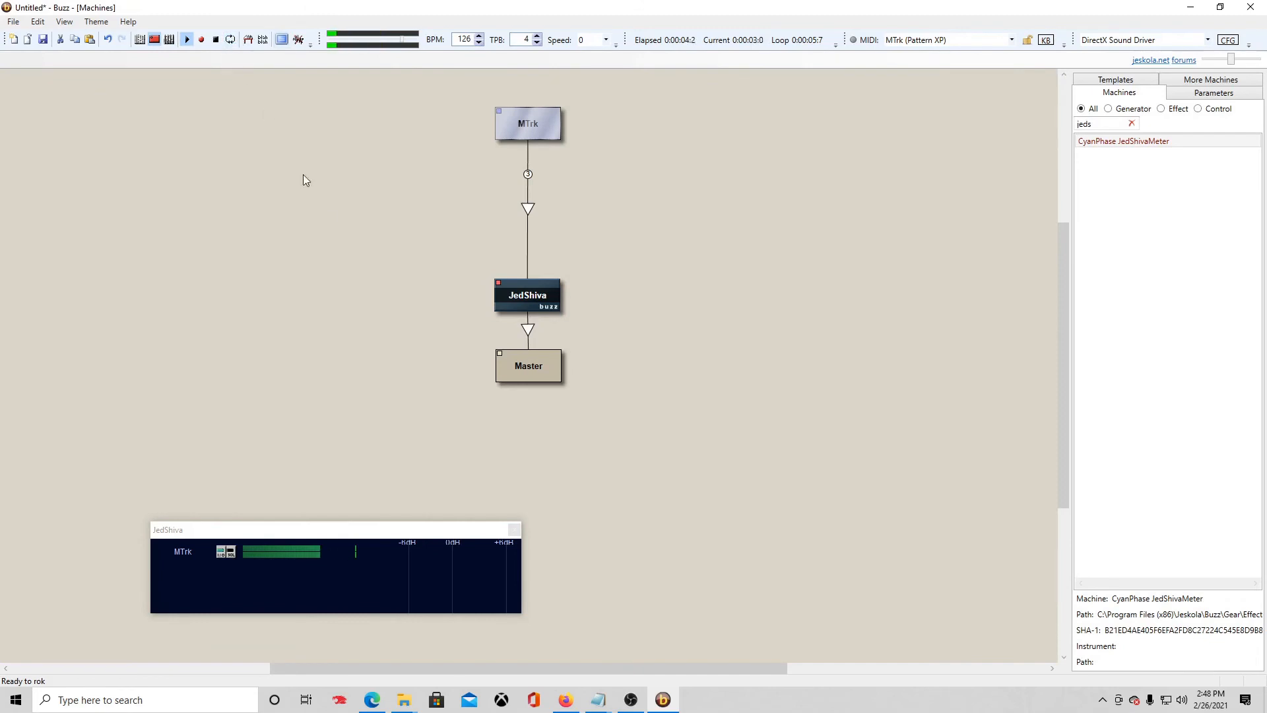
pyautogui.click(217, 41)
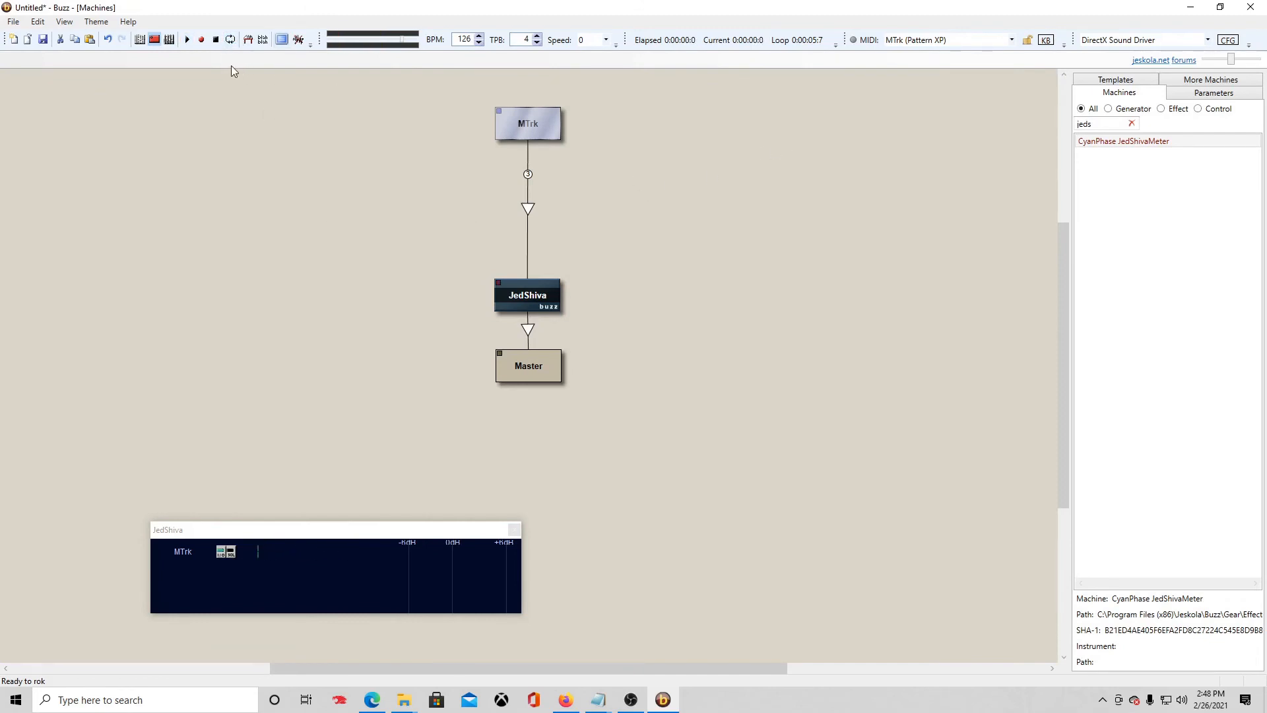
pyautogui.click(231, 40)
# In the Sequence Editor, turn looping on, set the playback position at row 32, and play from there
pyautogui.click(169, 40)
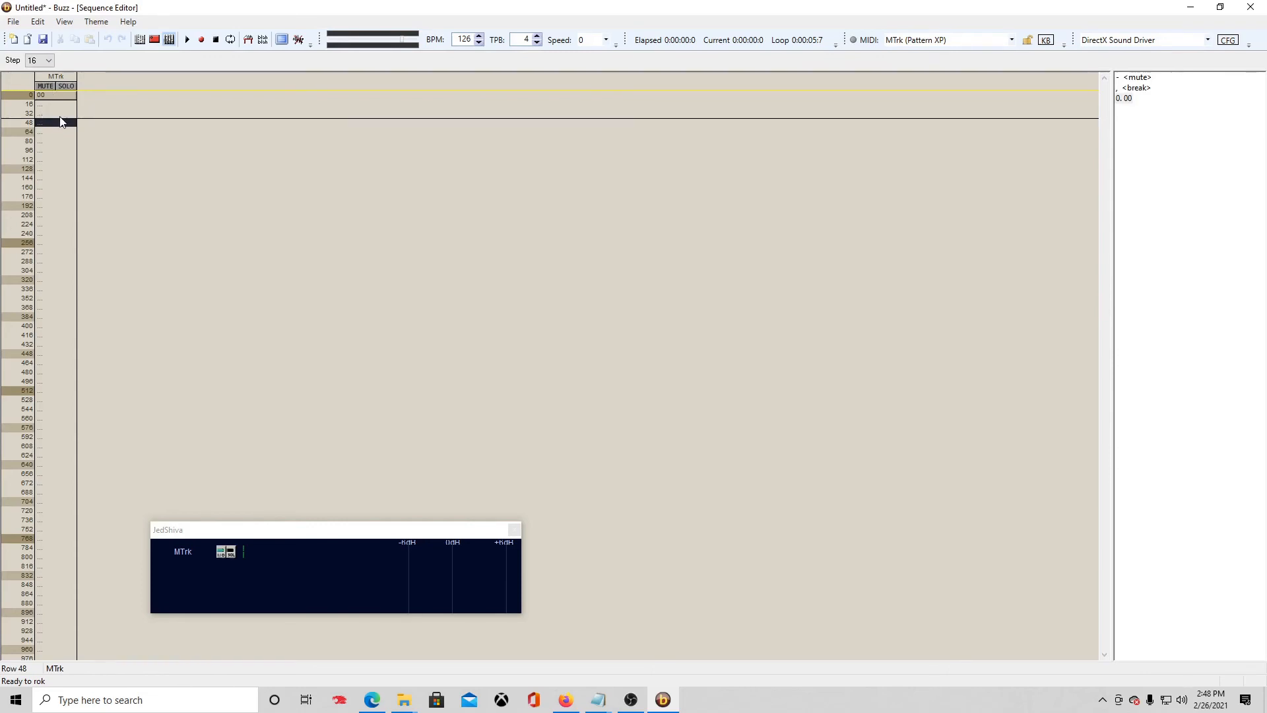
pyautogui.click(62, 114)
pyautogui.click(231, 40)
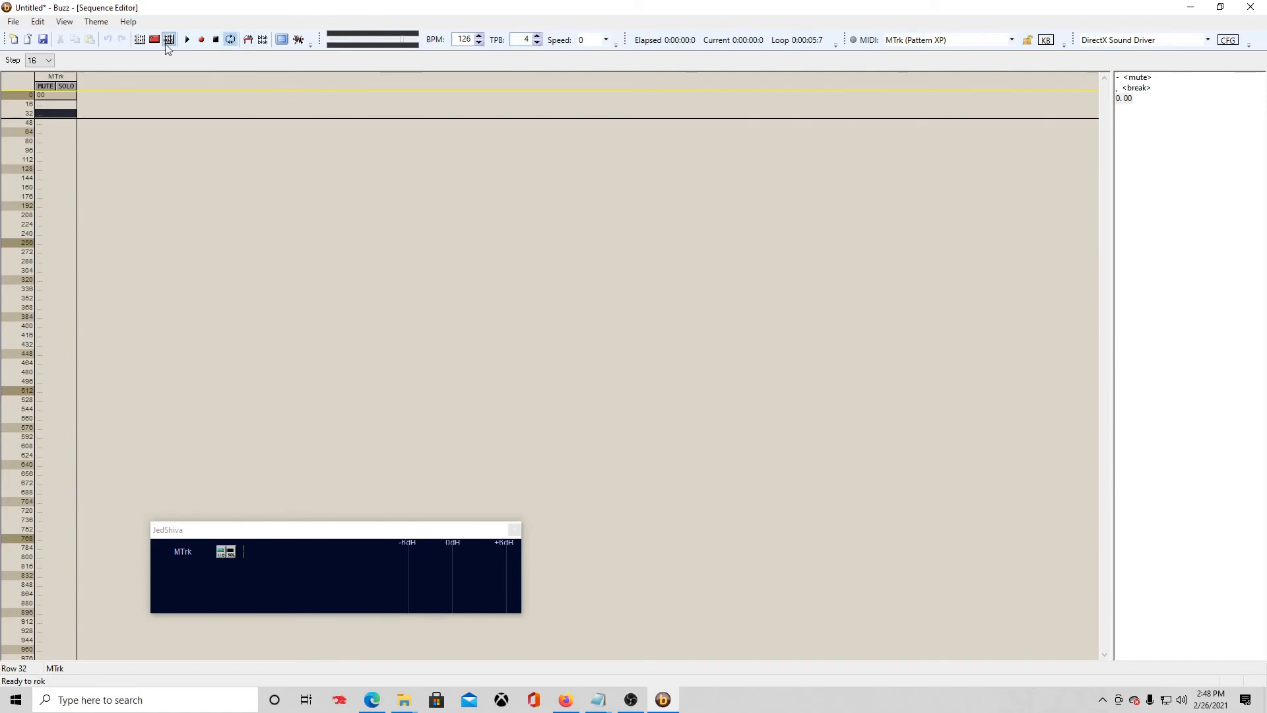
pyautogui.click(32, 116)
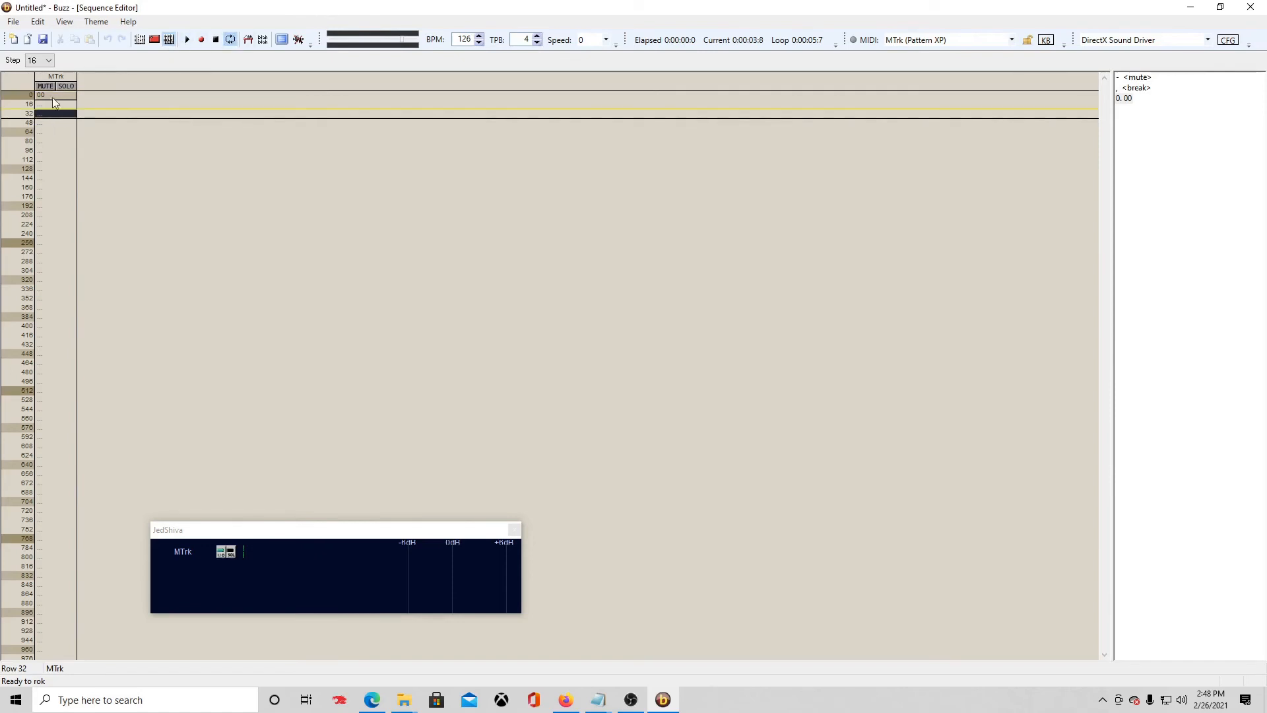
pyautogui.click(187, 39)
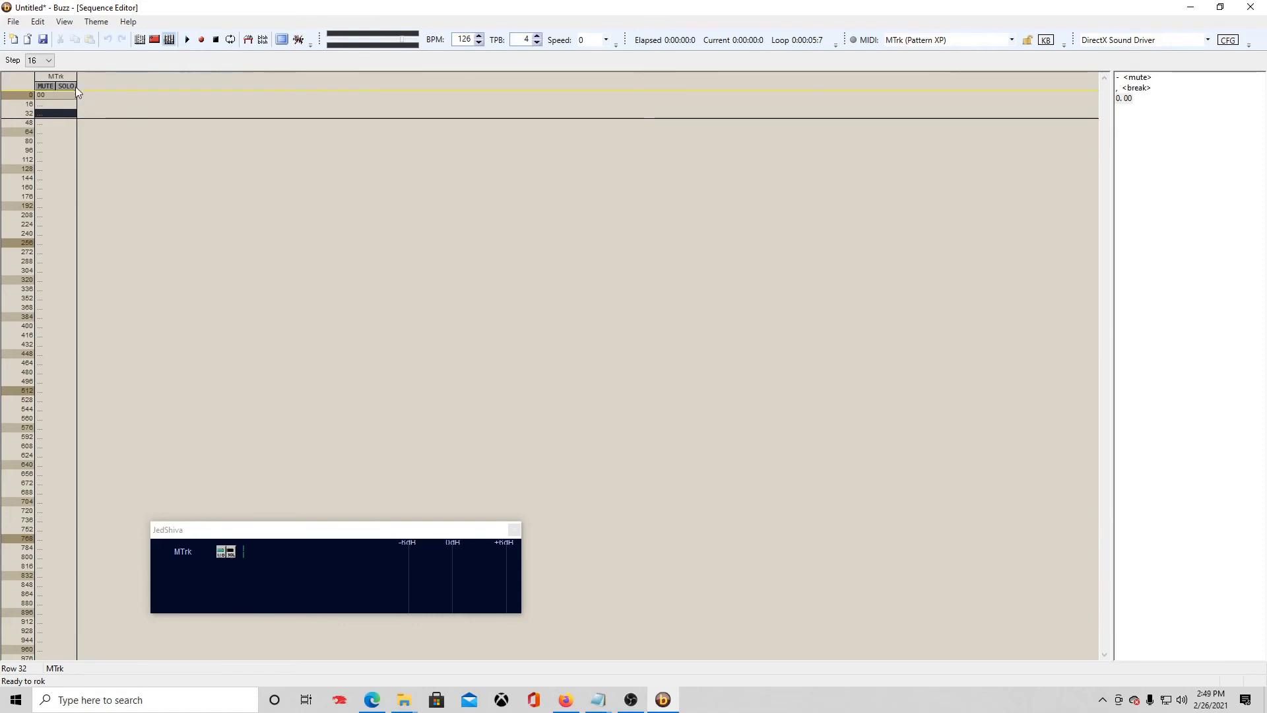
# In the machine view, shift MTrk aside, search the machines for "eq" and place a Jeskola EQ-3 XP on either side of MTrk
pyautogui.click(155, 41)
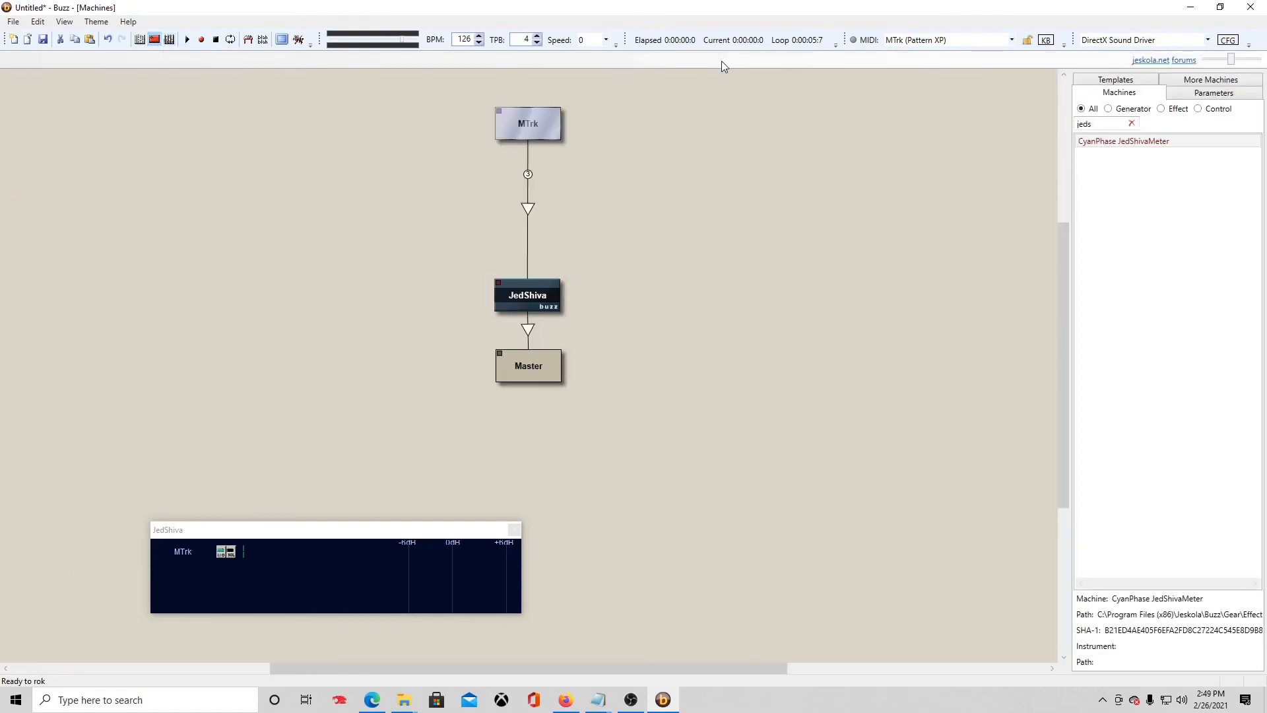
pyautogui.moveTo(528, 132); pyautogui.dragTo(497, 153)
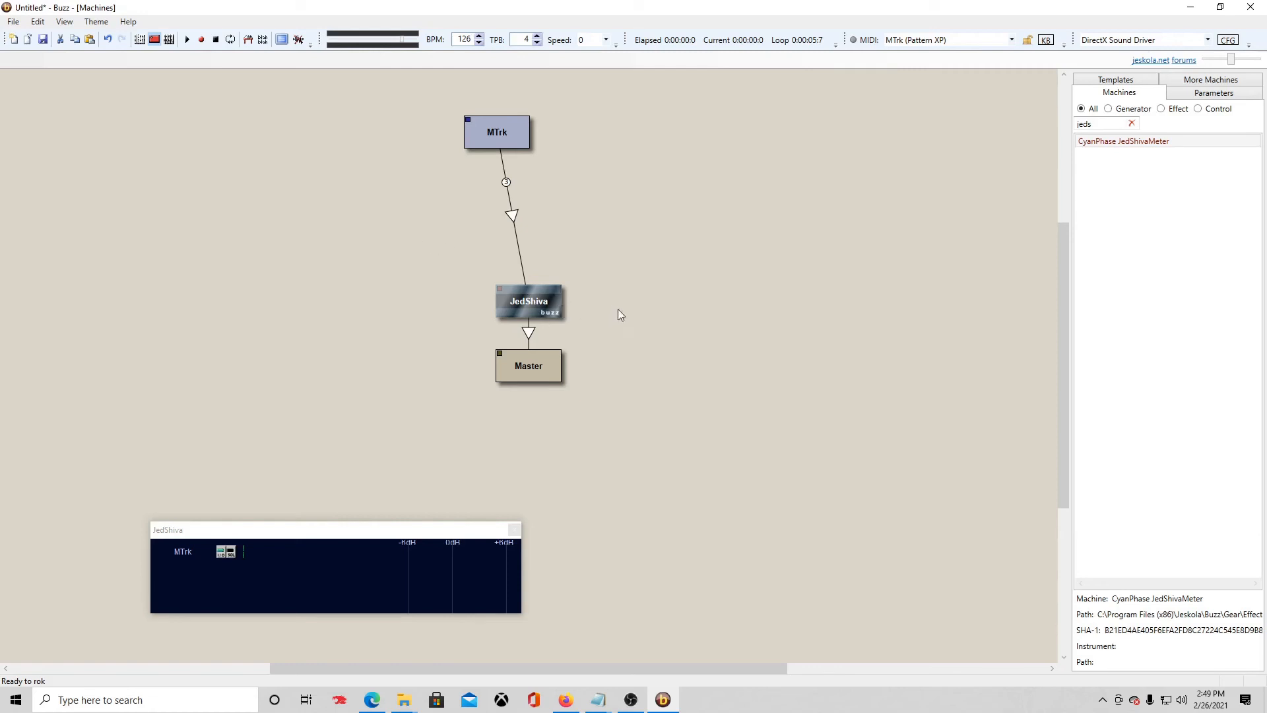
pyautogui.click(1131, 123)
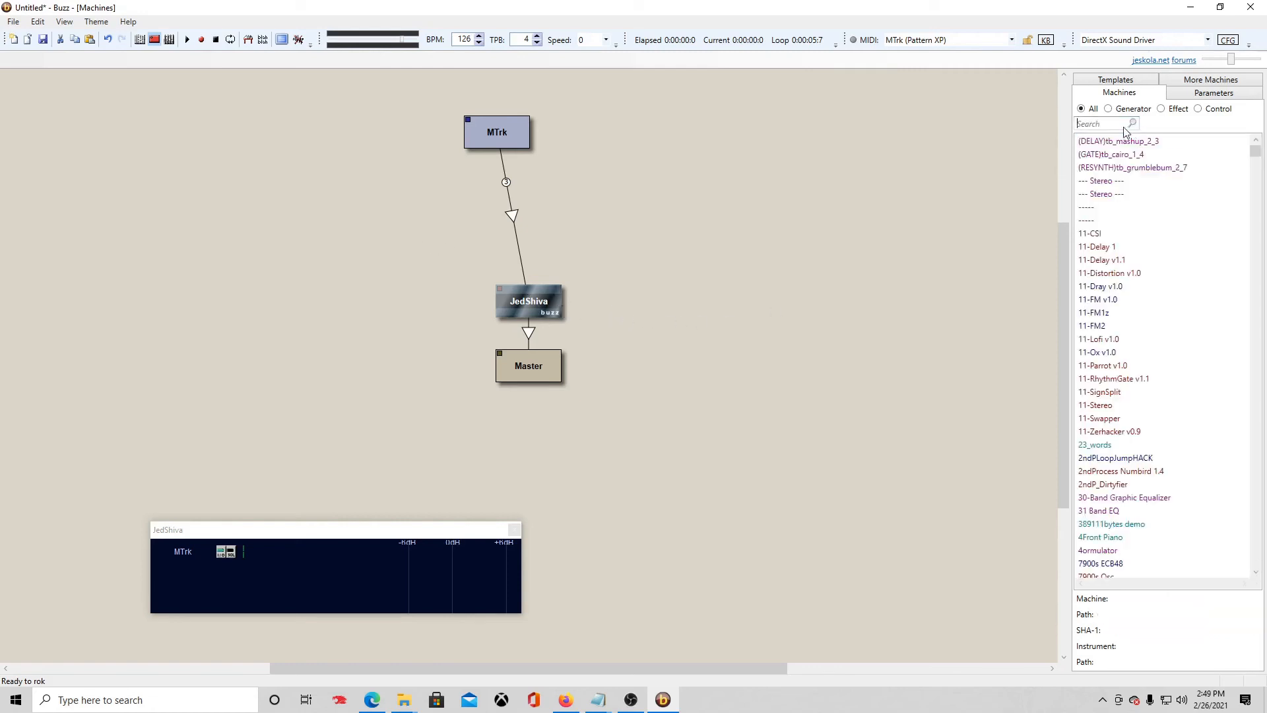
pyautogui.write('eq')
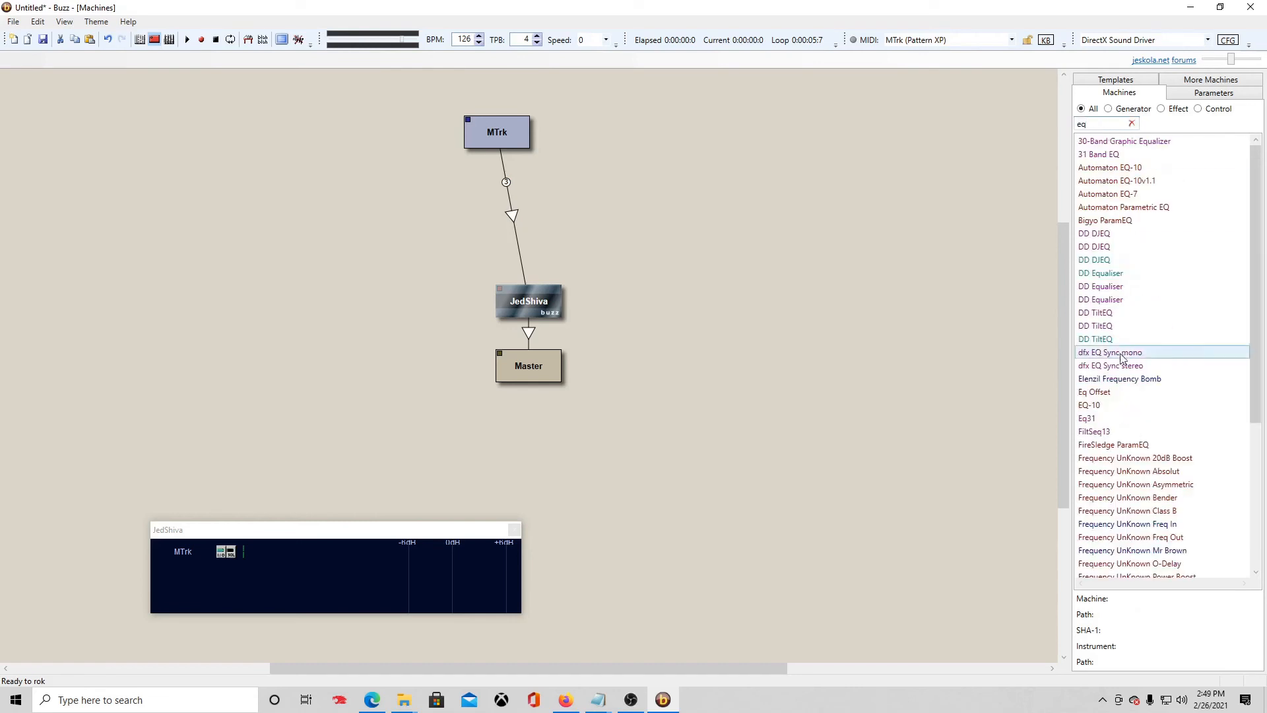
pyautogui.scroll(-6, 1122, 383)
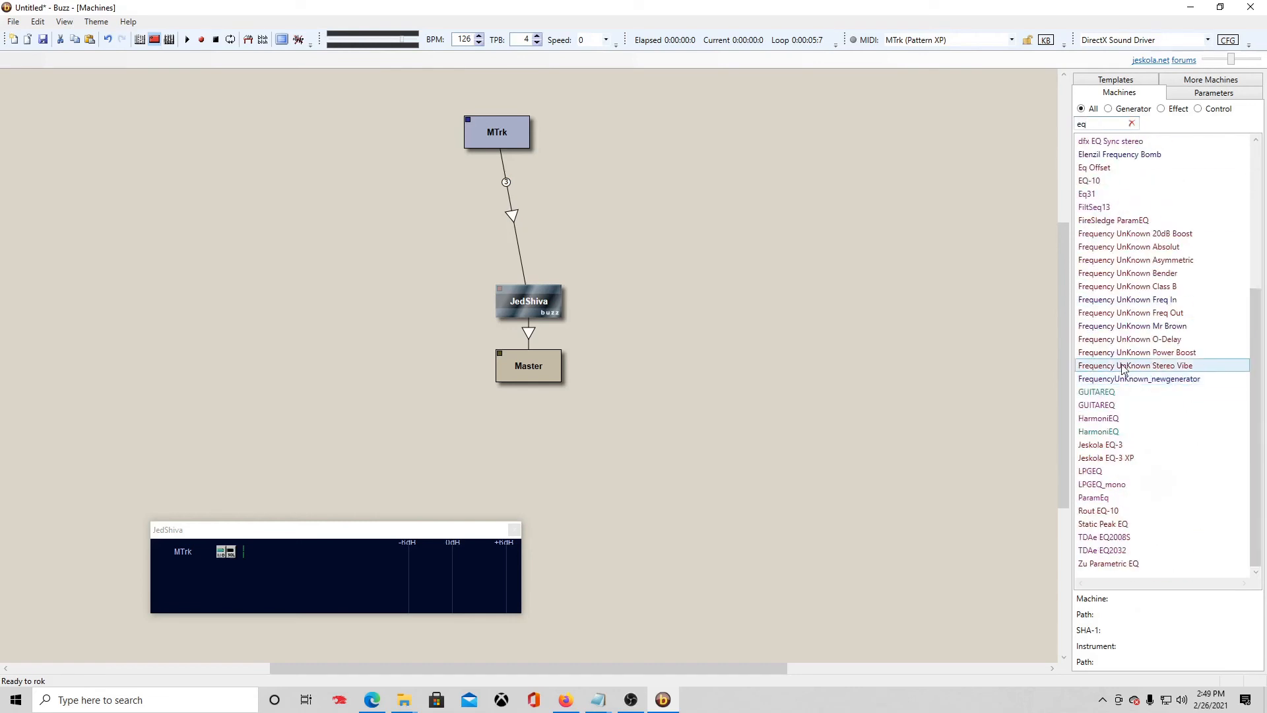
pyautogui.moveTo(1125, 458); pyautogui.dragTo(360, 191)
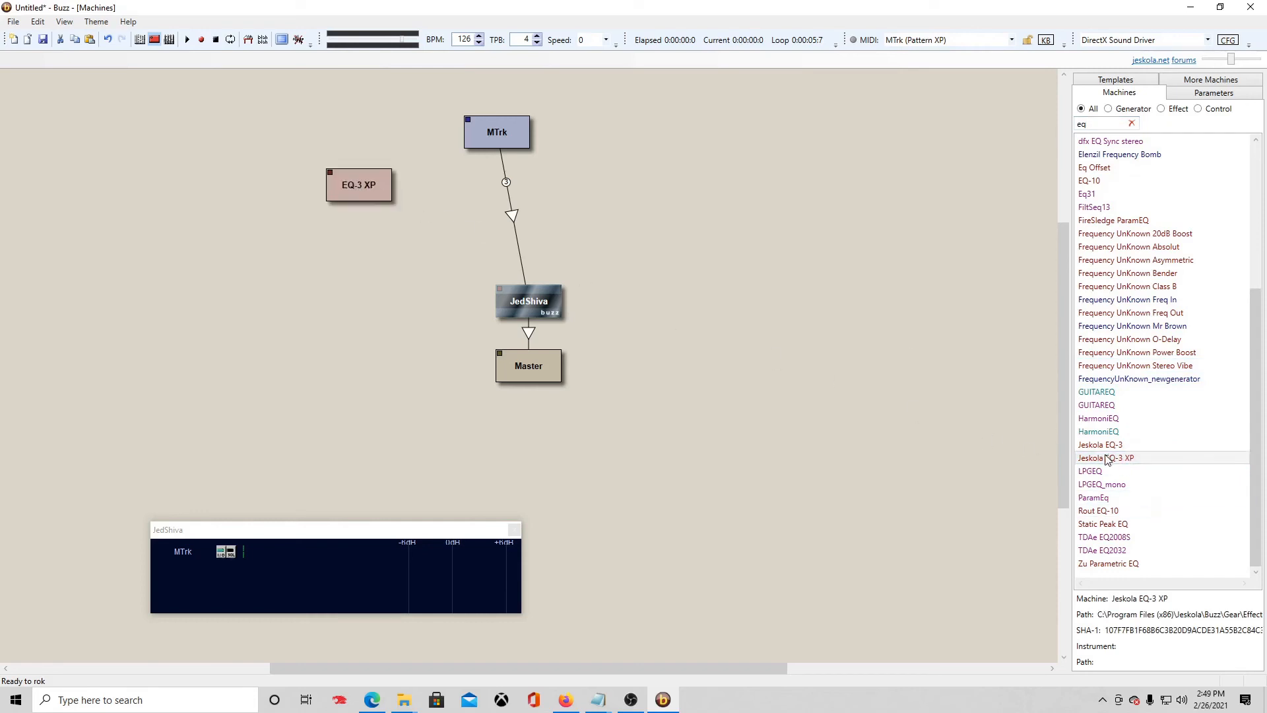
pyautogui.moveTo(1106, 457); pyautogui.dragTo(675, 182)
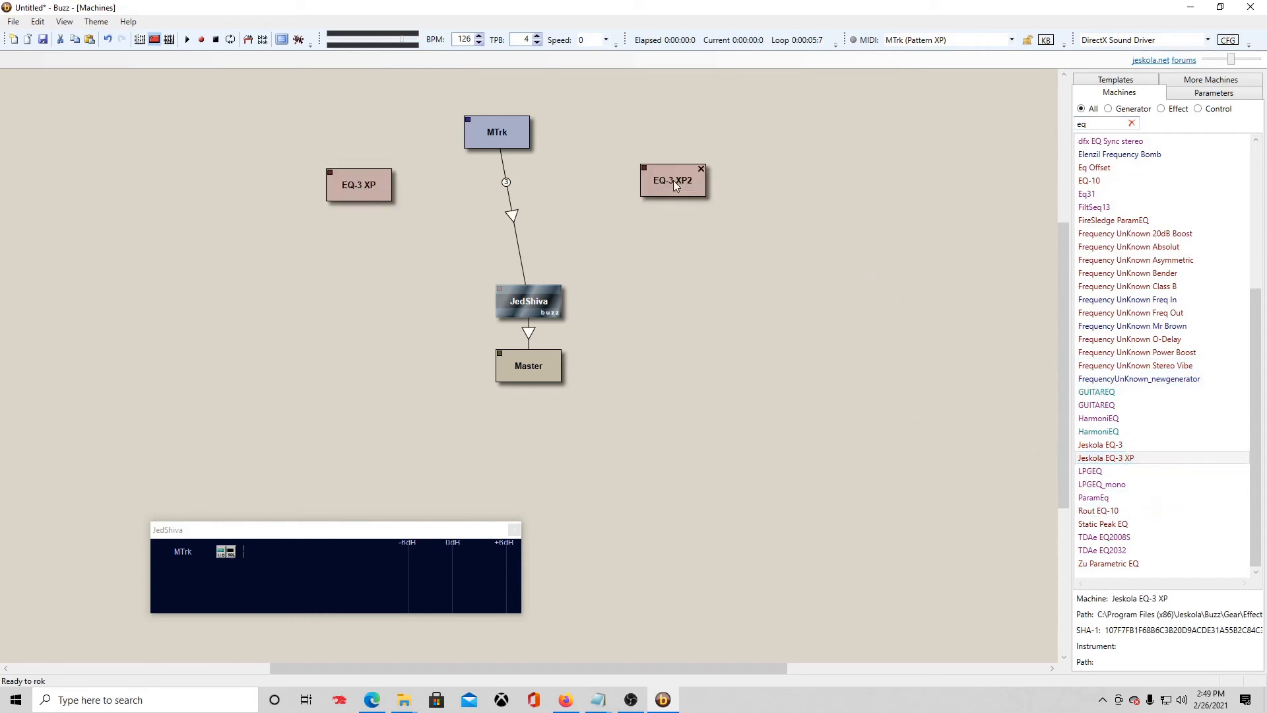
# Connect MTrk to both EQ-3 XP machines and connect each equalizer's output to JedShiva
pyautogui.click(491, 132)
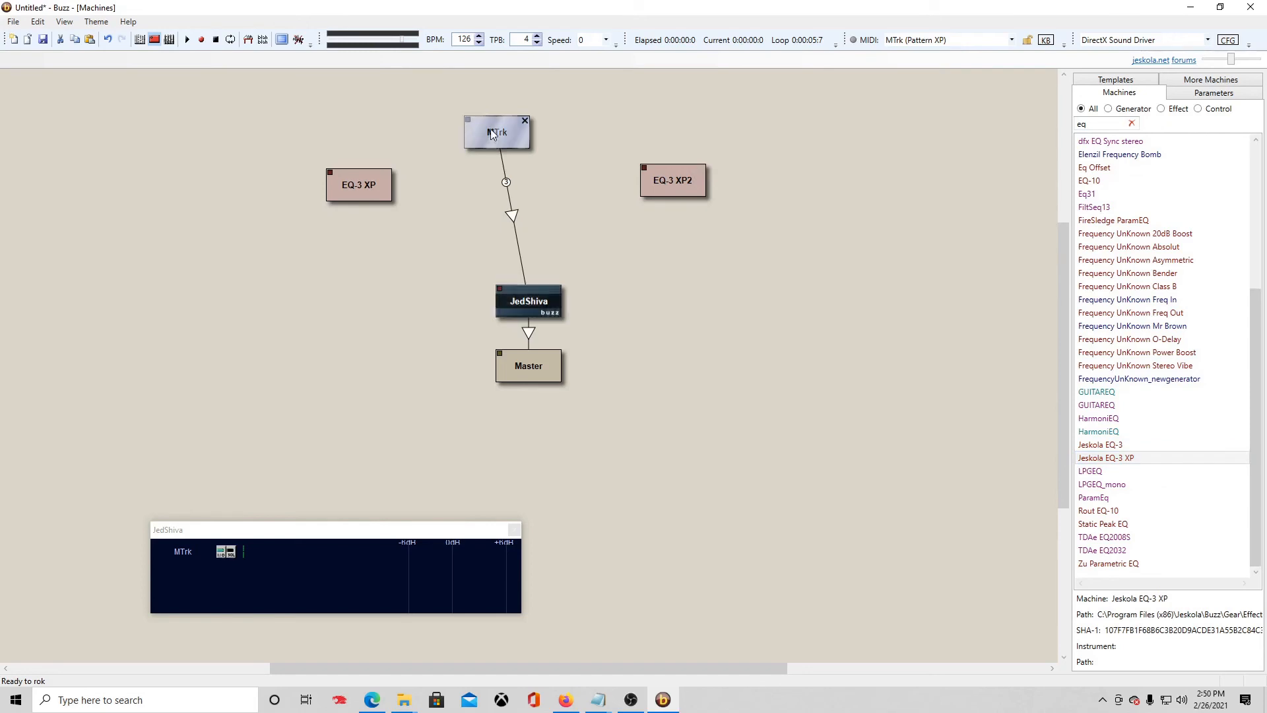
pyautogui.click(361, 176)
pyautogui.moveTo(365, 185); pyautogui.dragTo(528, 304)
pyautogui.click(506, 137)
pyautogui.moveTo(505, 137); pyautogui.dragTo(539, 283)
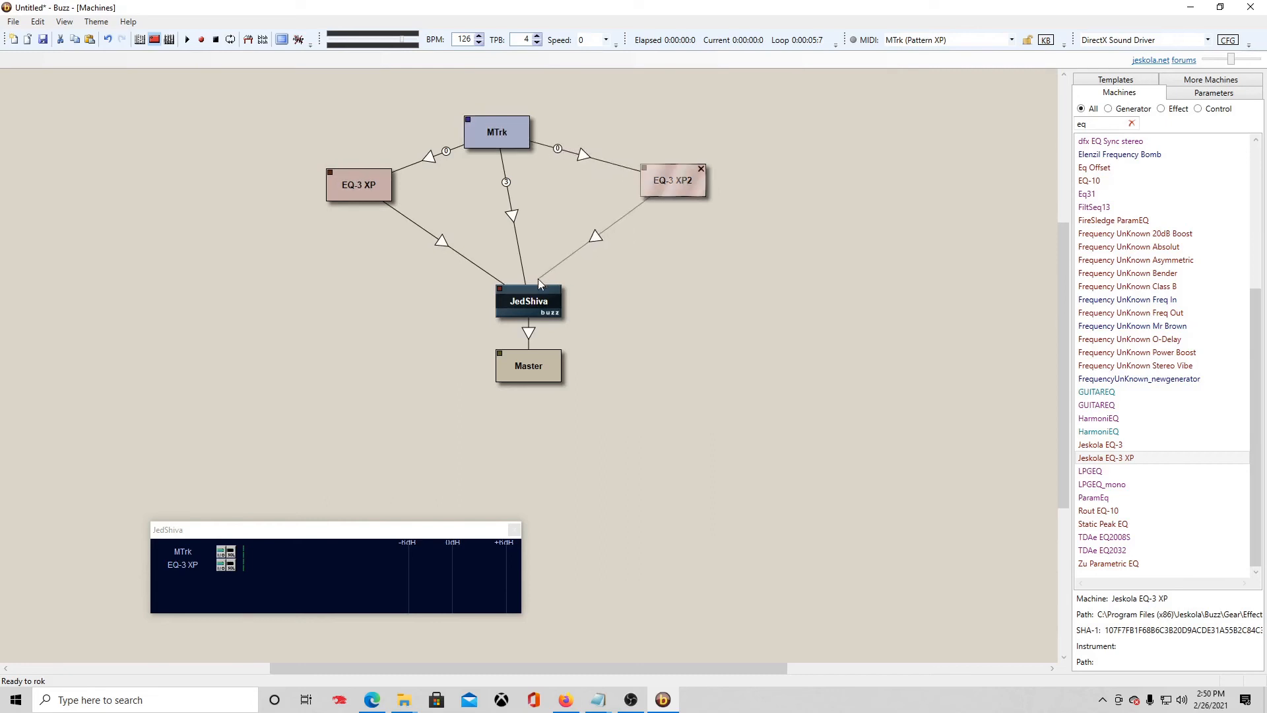
# Arrange the machines in a diamond, with MTrk centred above JedShiva and the two equalizers lowered between them
pyautogui.moveTo(371, 175); pyautogui.dragTo(374, 231)
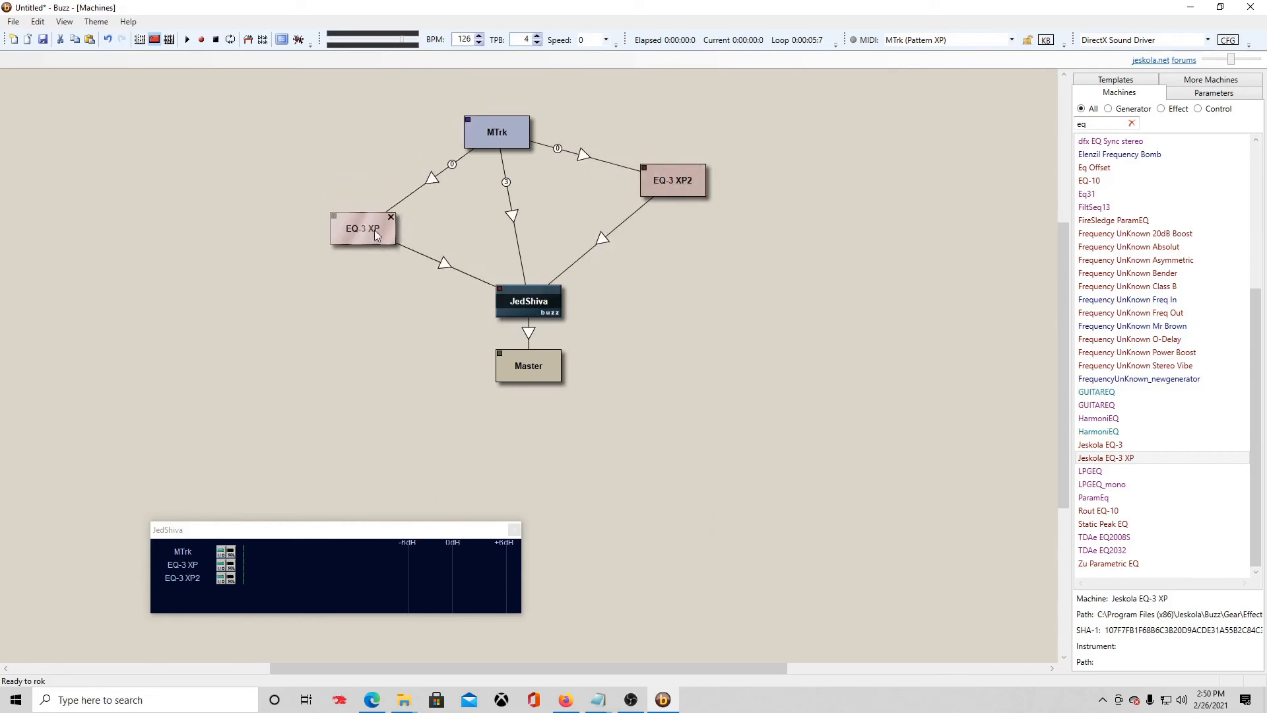
pyautogui.moveTo(682, 188); pyautogui.dragTo(658, 236)
pyautogui.moveTo(469, 115); pyautogui.dragTo(502, 103)
# Open the parameter window of the first EQ-3 XP, view its gain and frequency sliders, and close it
pyautogui.click(367, 229)
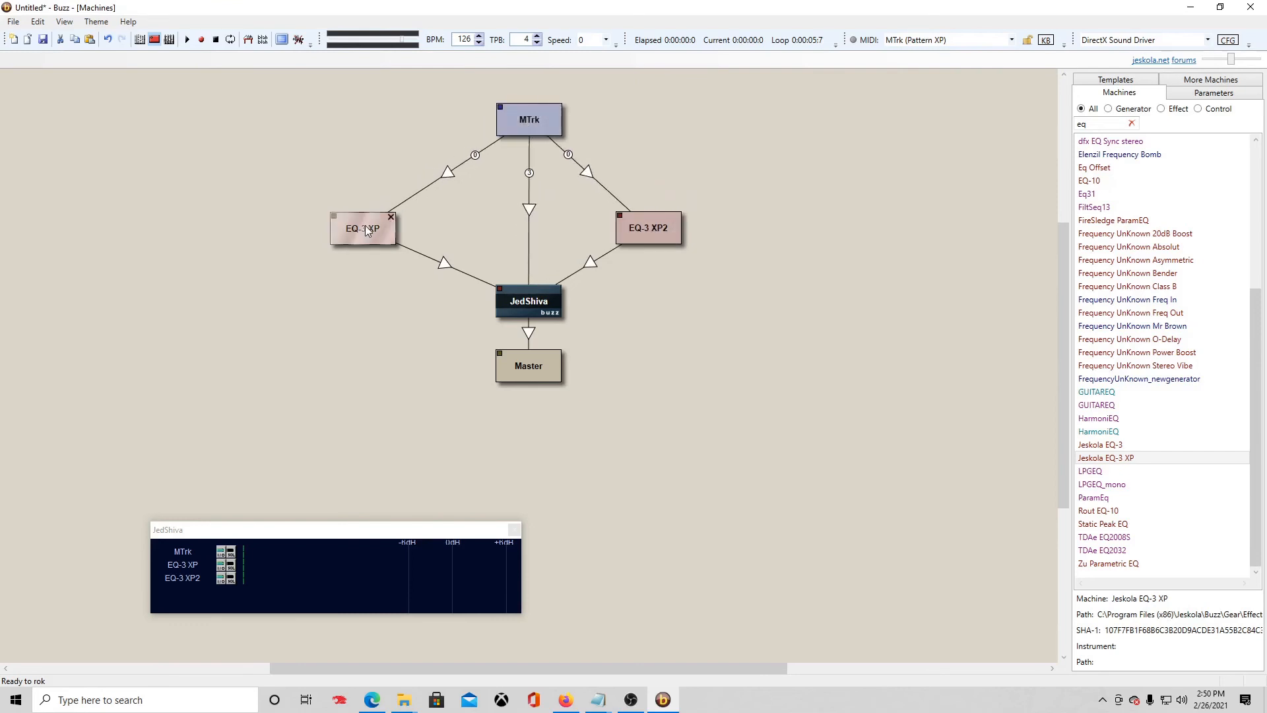
pyautogui.doubleClick(367, 229)
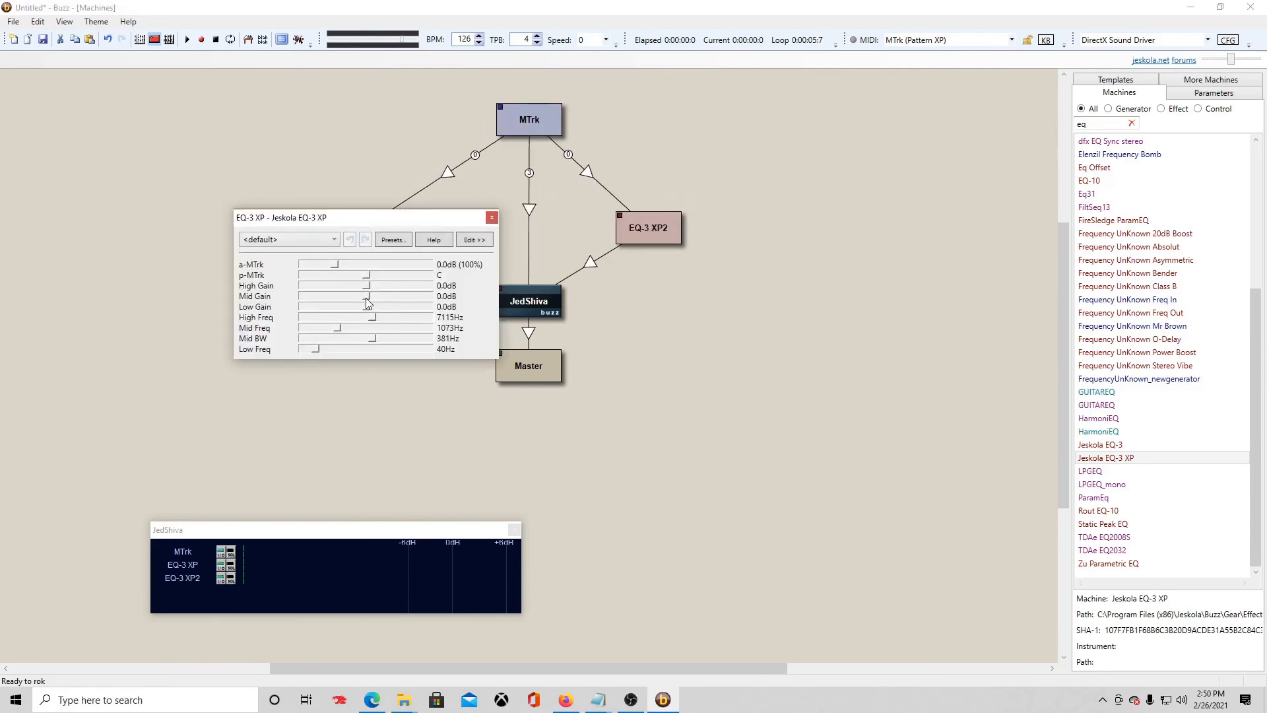
pyautogui.click(493, 217)
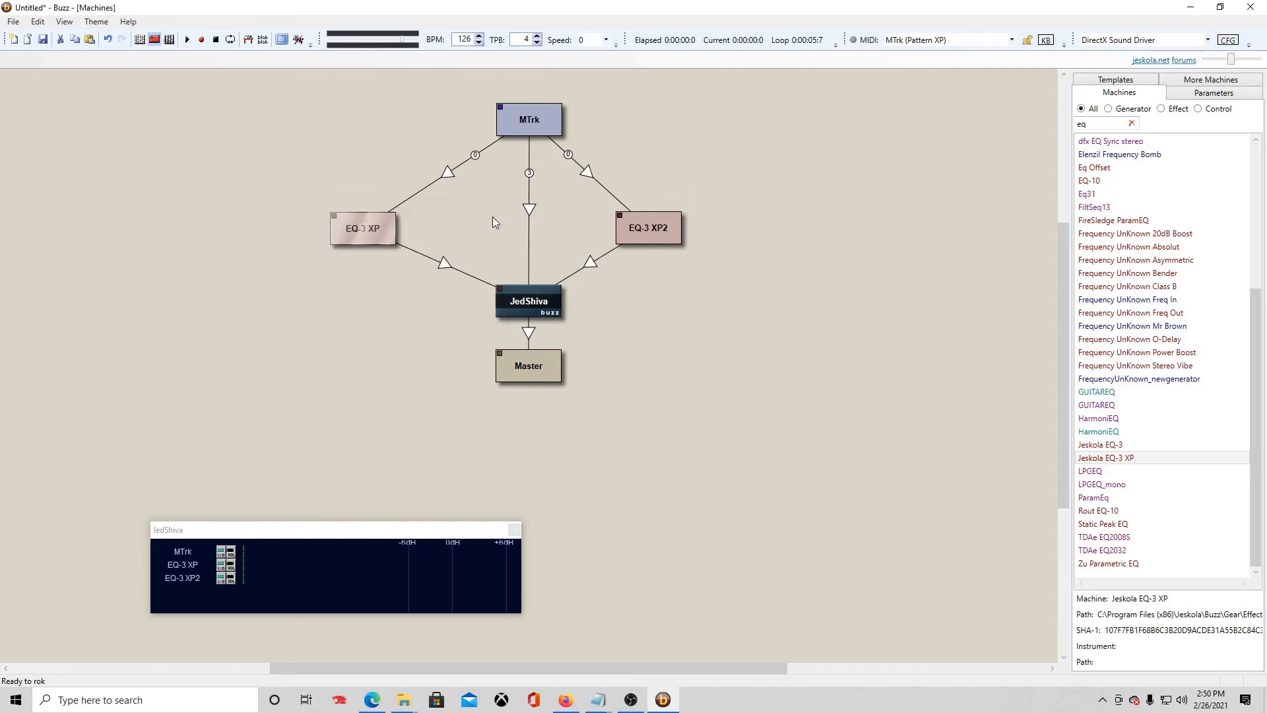
# Route MTrk's outputs: Track 1 to EQ-3 XP, Track 2 straight to JedShiva, and Track 3 to EQ-3 XP2
pyautogui.click(475, 156)
pyautogui.click(503, 176)
pyautogui.click(529, 173)
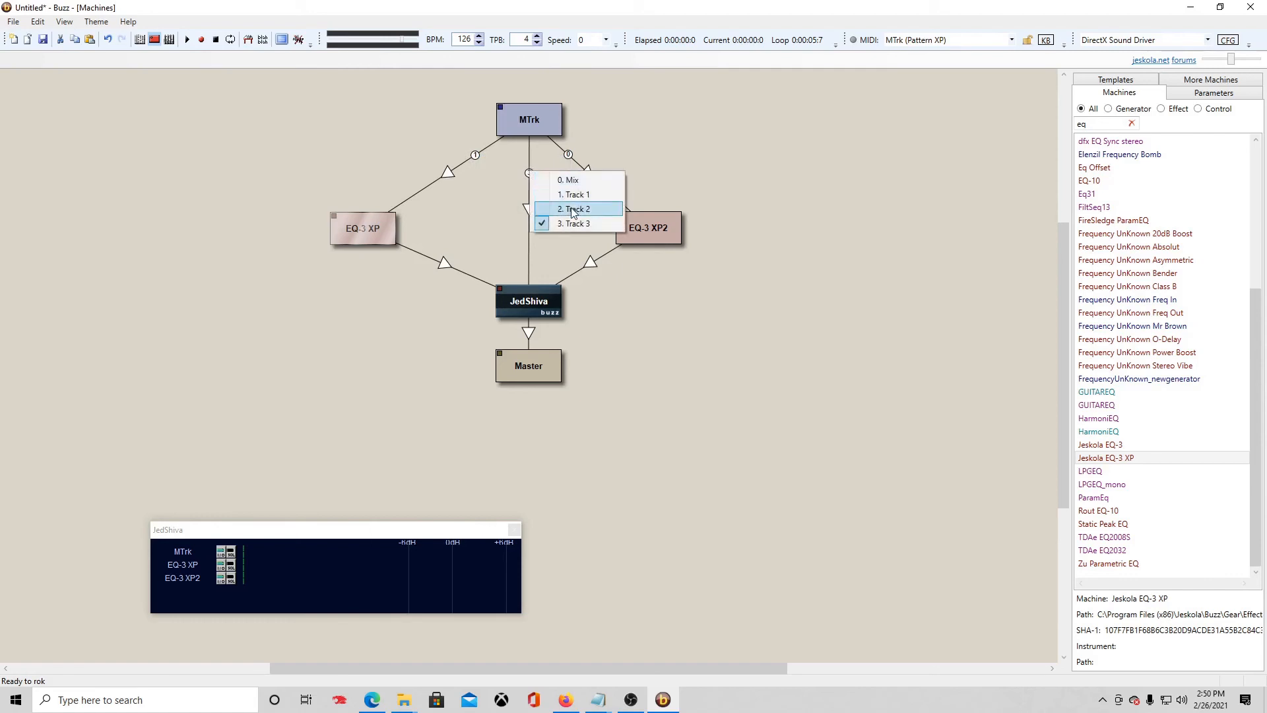
pyautogui.click(573, 210)
pyautogui.click(568, 155)
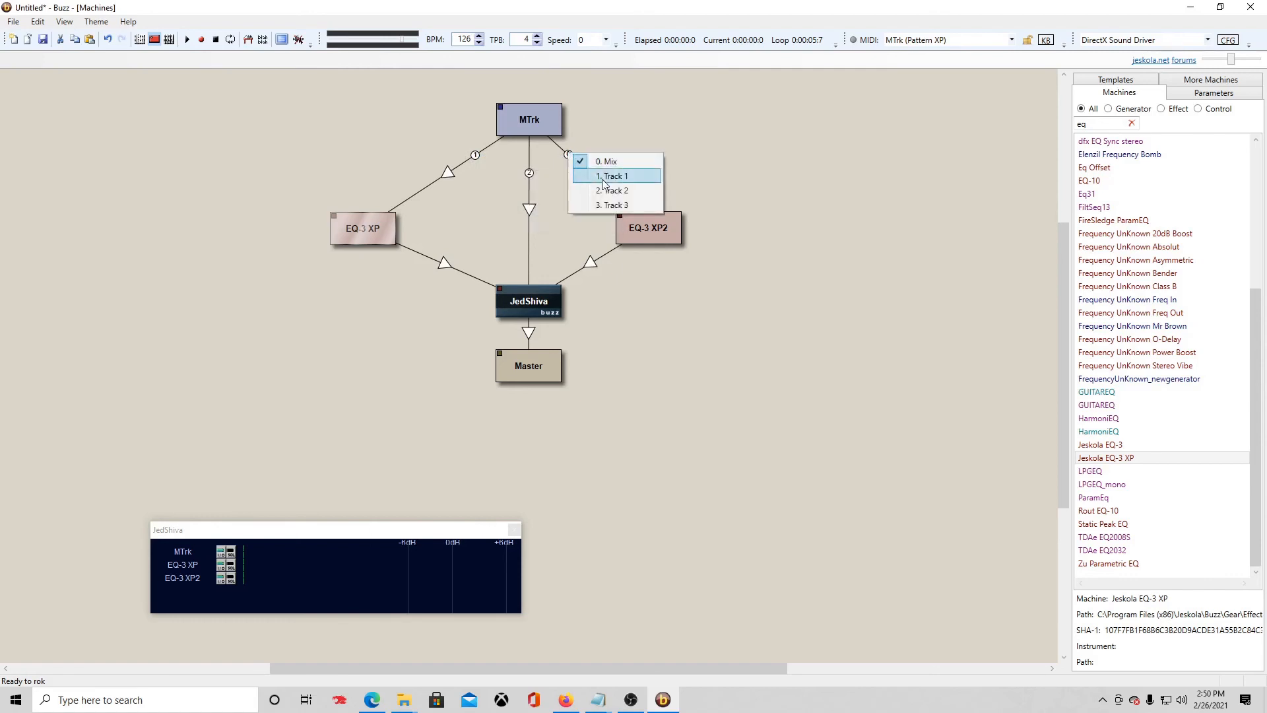
pyautogui.click(605, 210)
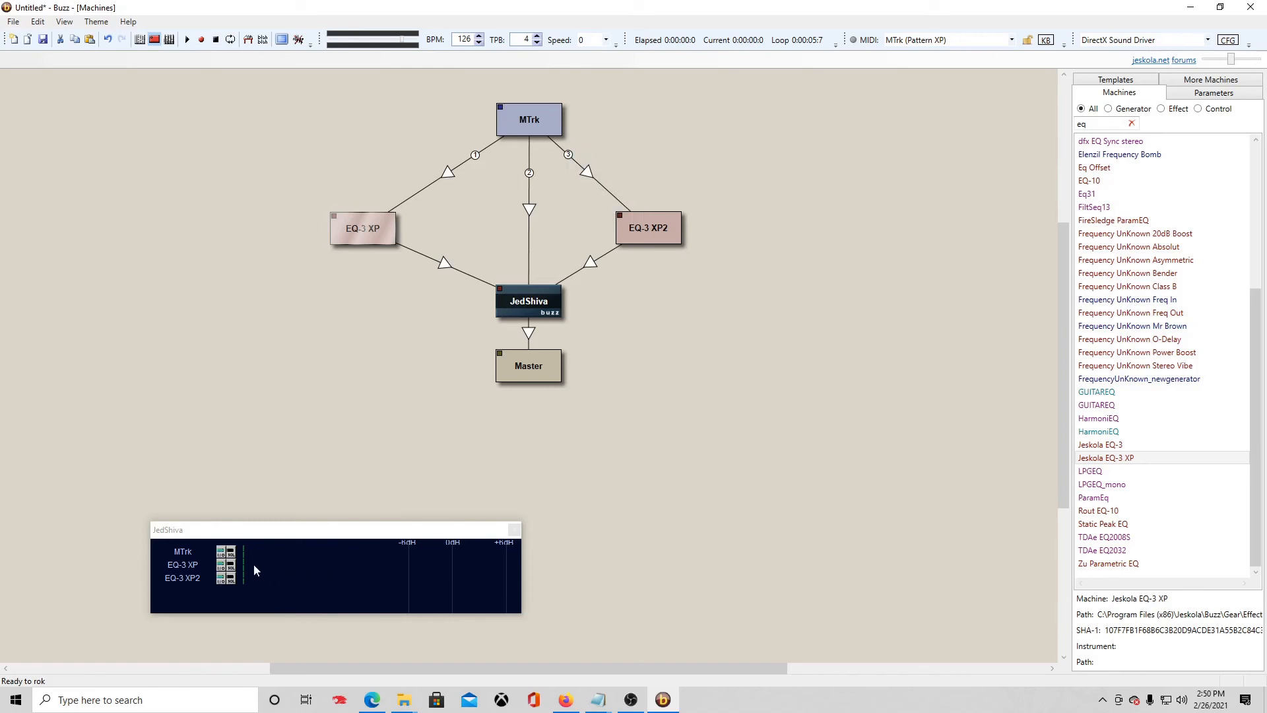
# Set the song's loop end to row 32 in the Sequence Editor and play it looped from the machine view
pyautogui.click(169, 40)
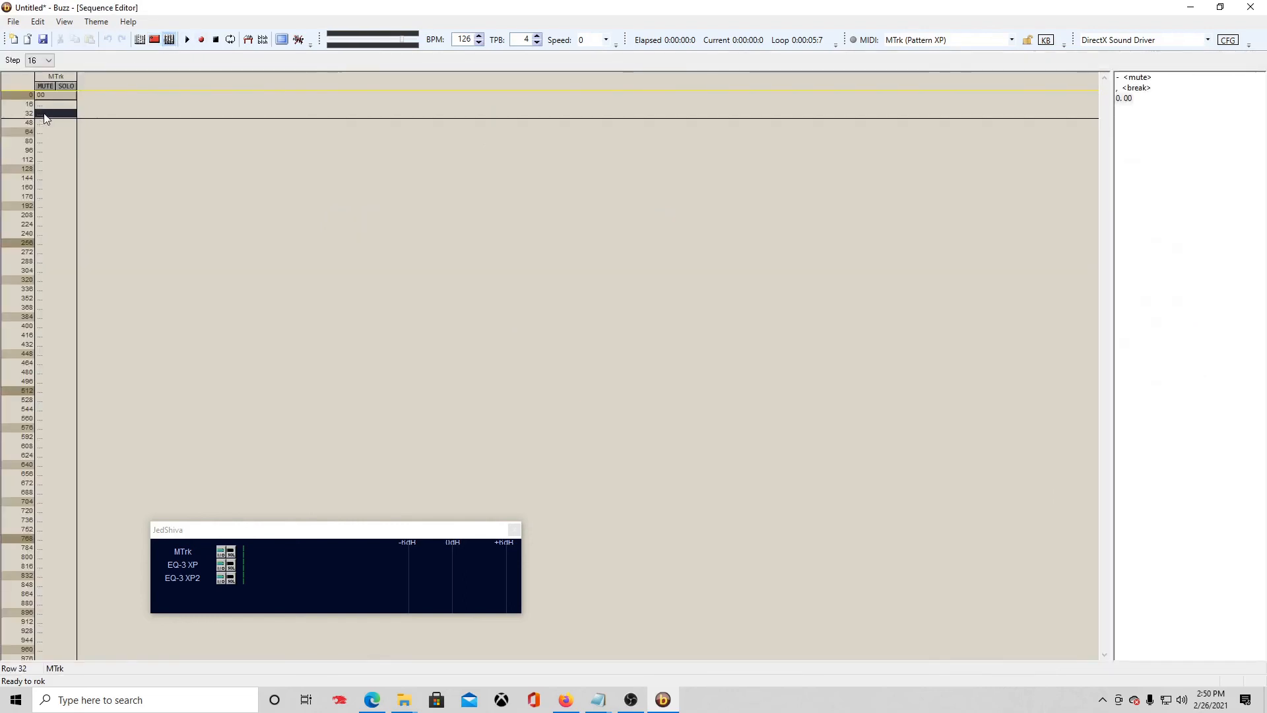
pyautogui.hotkey('ctrl', 'e')
pyautogui.hotkey('ctrl', 'e')
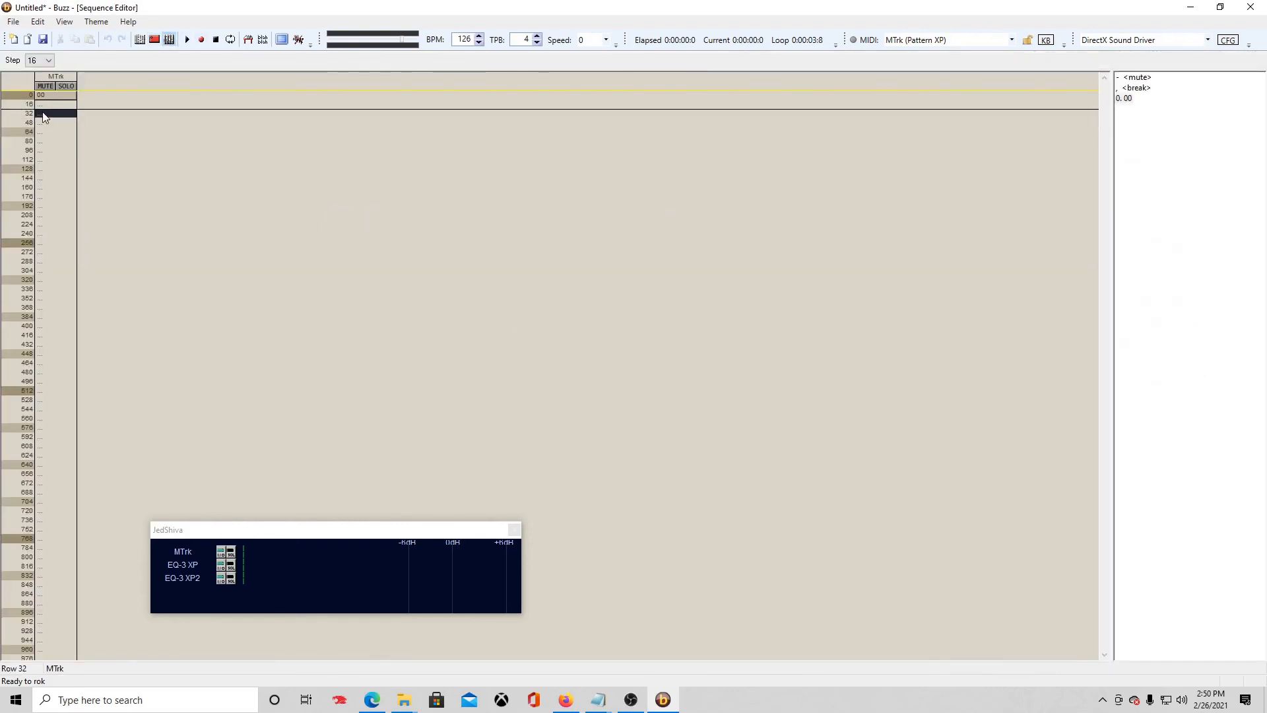
pyautogui.click(153, 39)
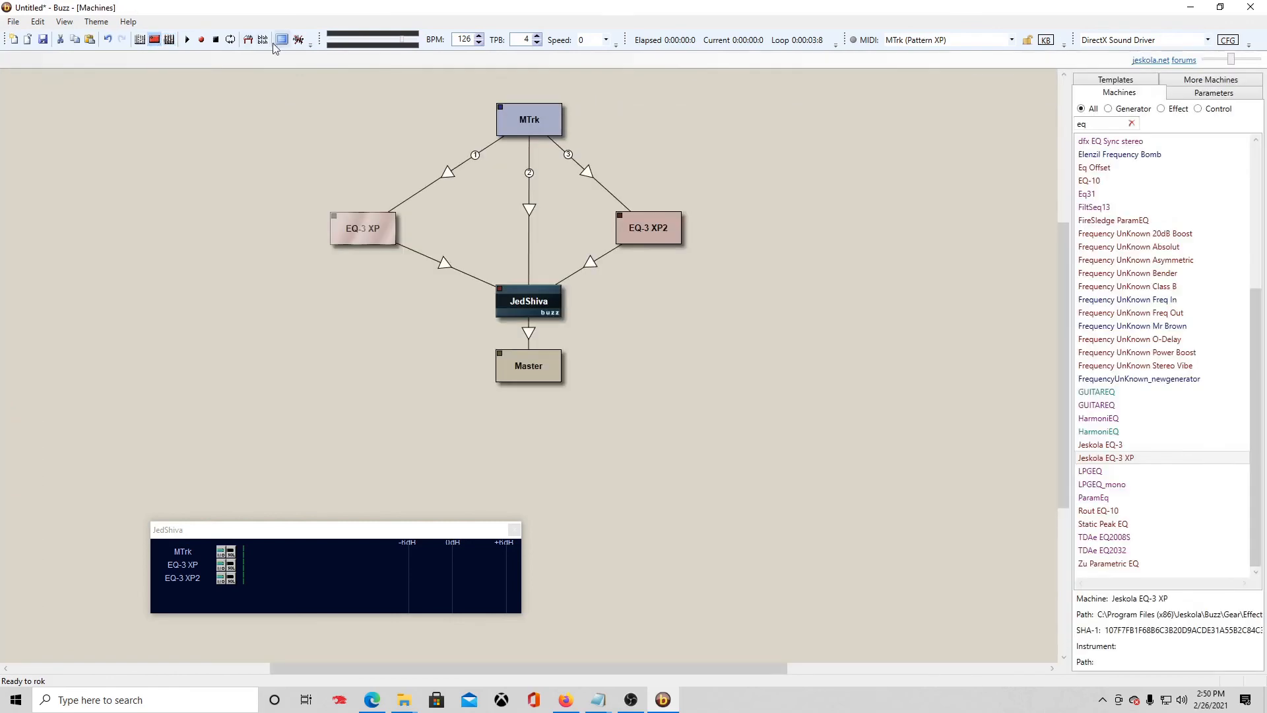
pyautogui.click(229, 39)
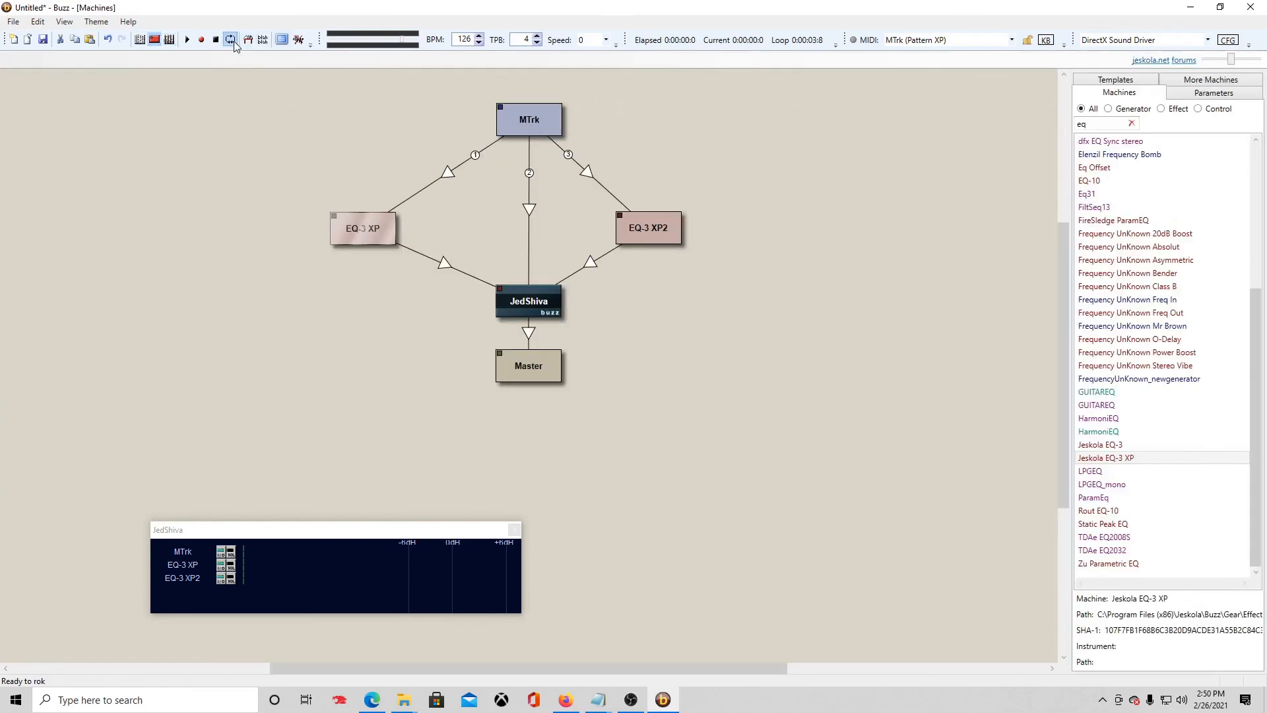
pyautogui.click(188, 41)
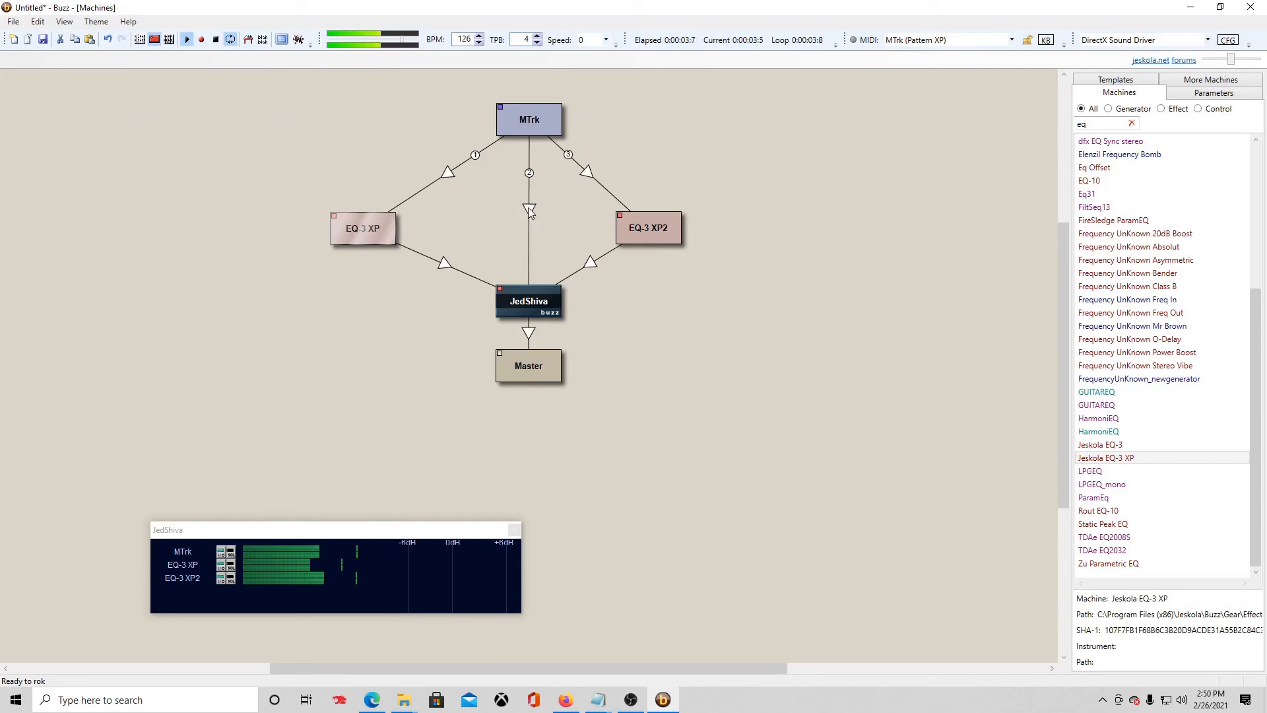
# During playback, lower the Track 2 connection to about -20 dB, vary the Track 3 and Track 1 connection volumes, and stop the song
pyautogui.moveTo(532, 207)
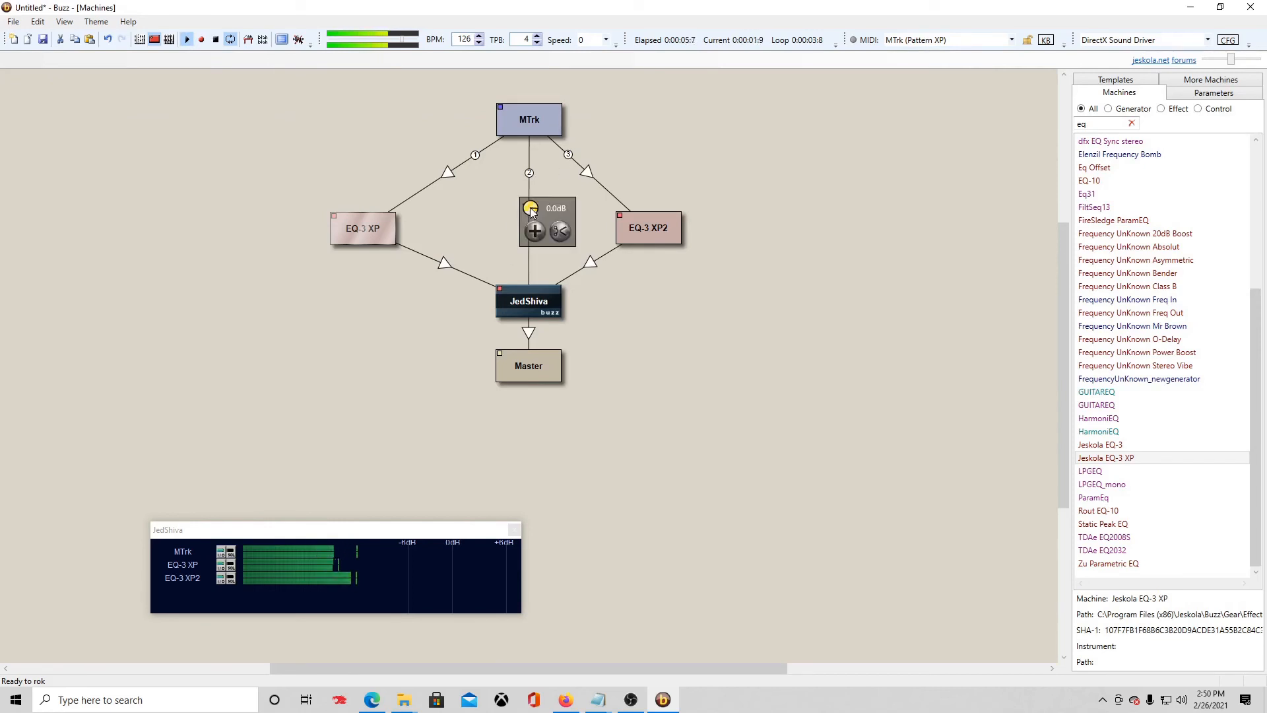
pyautogui.moveTo(515, 266); pyautogui.dragTo(506, 235)
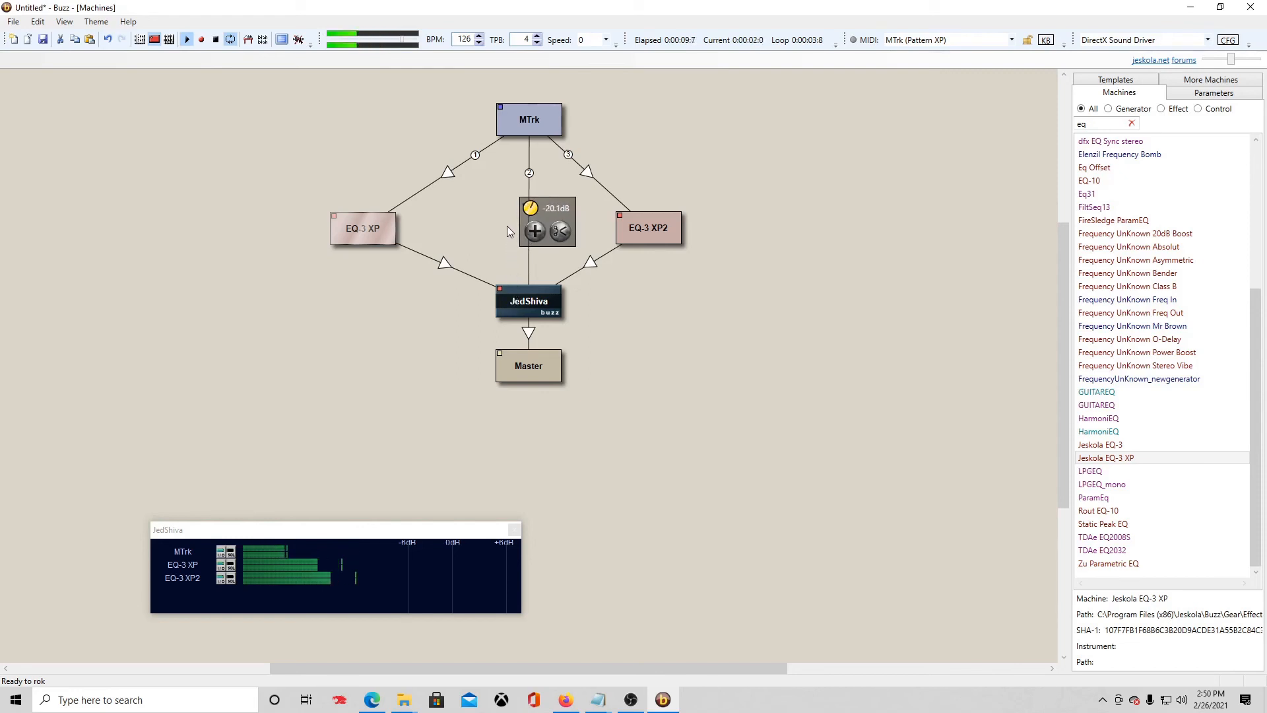
pyautogui.moveTo(584, 172)
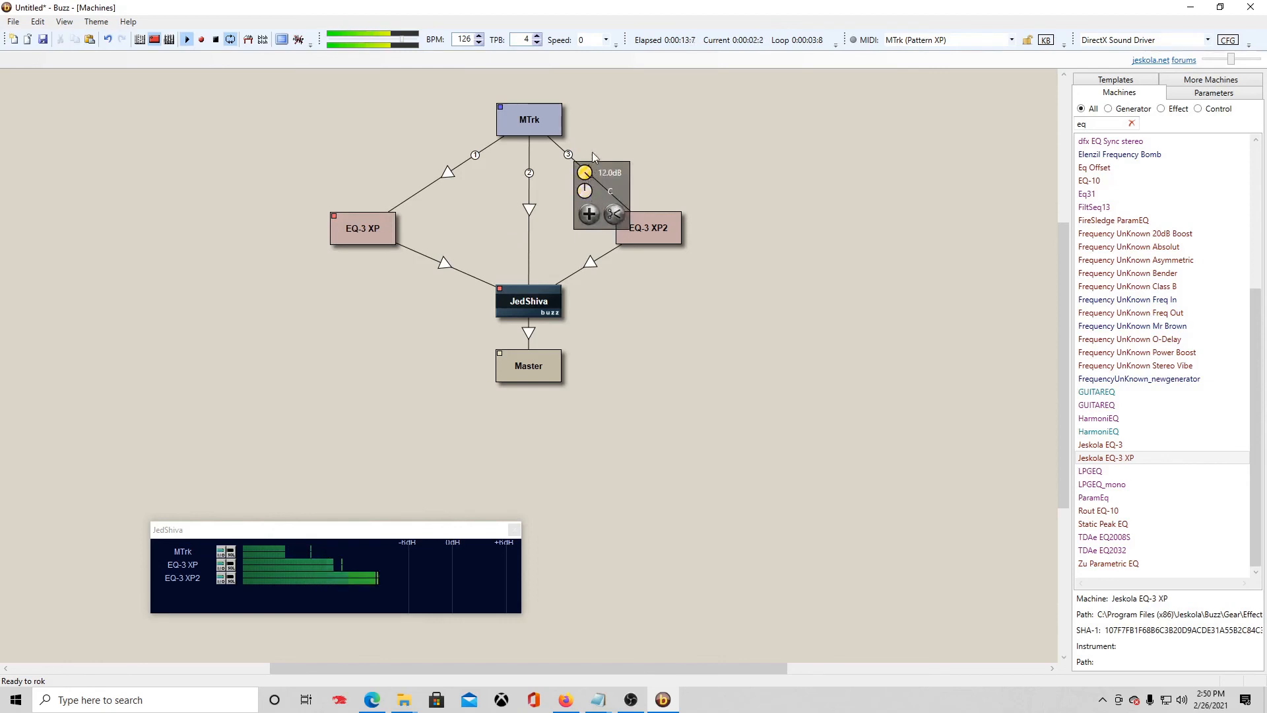
pyautogui.moveTo(586, 173); pyautogui.dragTo(592, 203)
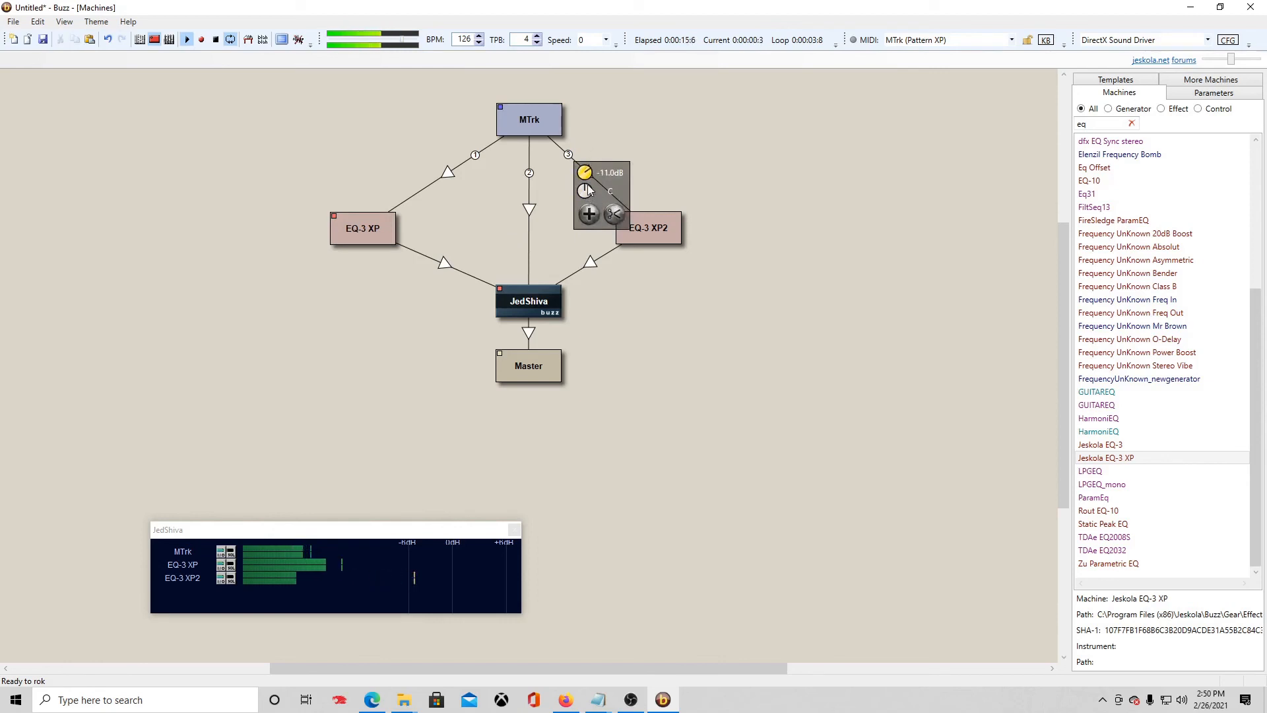
pyautogui.moveTo(450, 174)
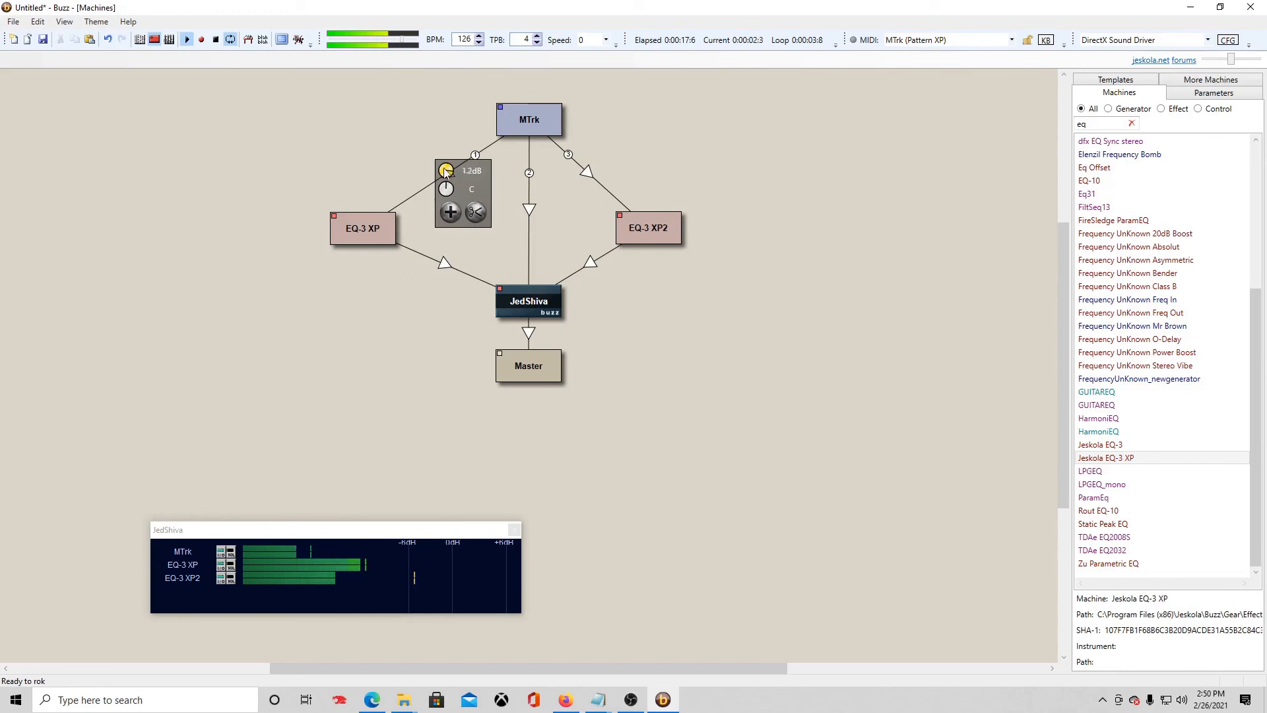
pyautogui.click(216, 40)
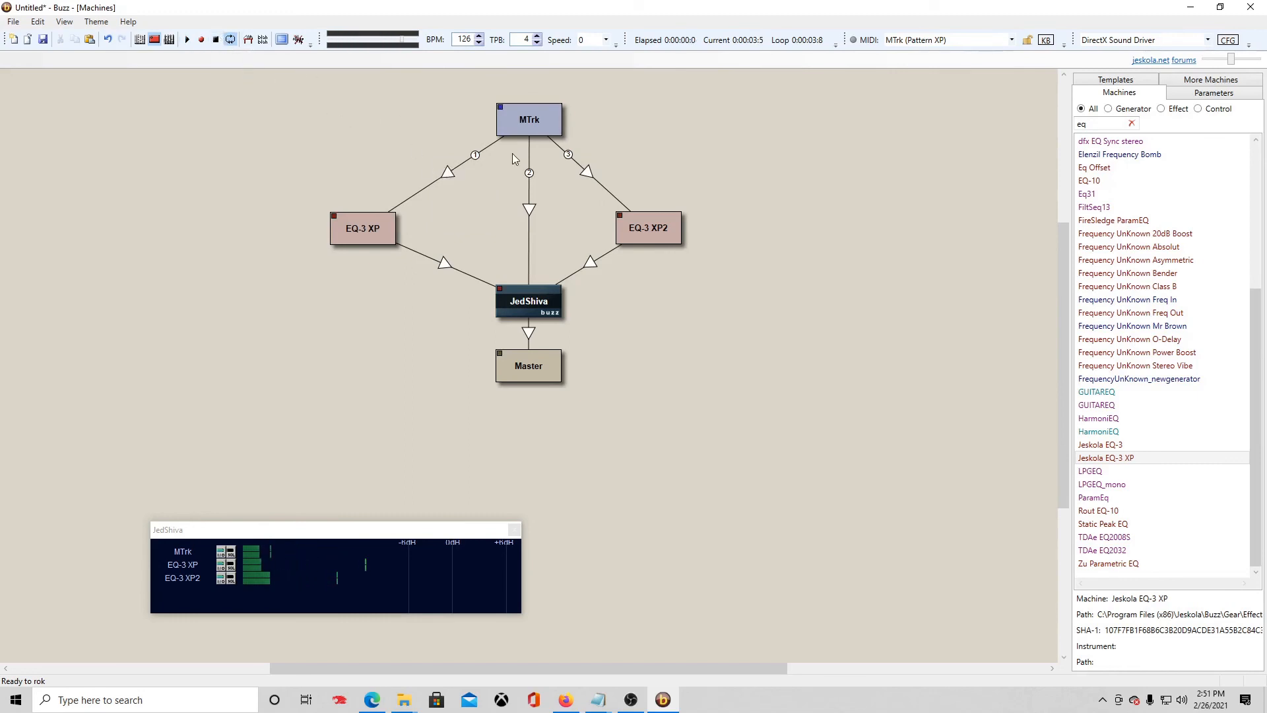
# View MTrk's pattern 00 in the Pattern Editor to examine the notes on its three tracks
pyautogui.click(140, 40)
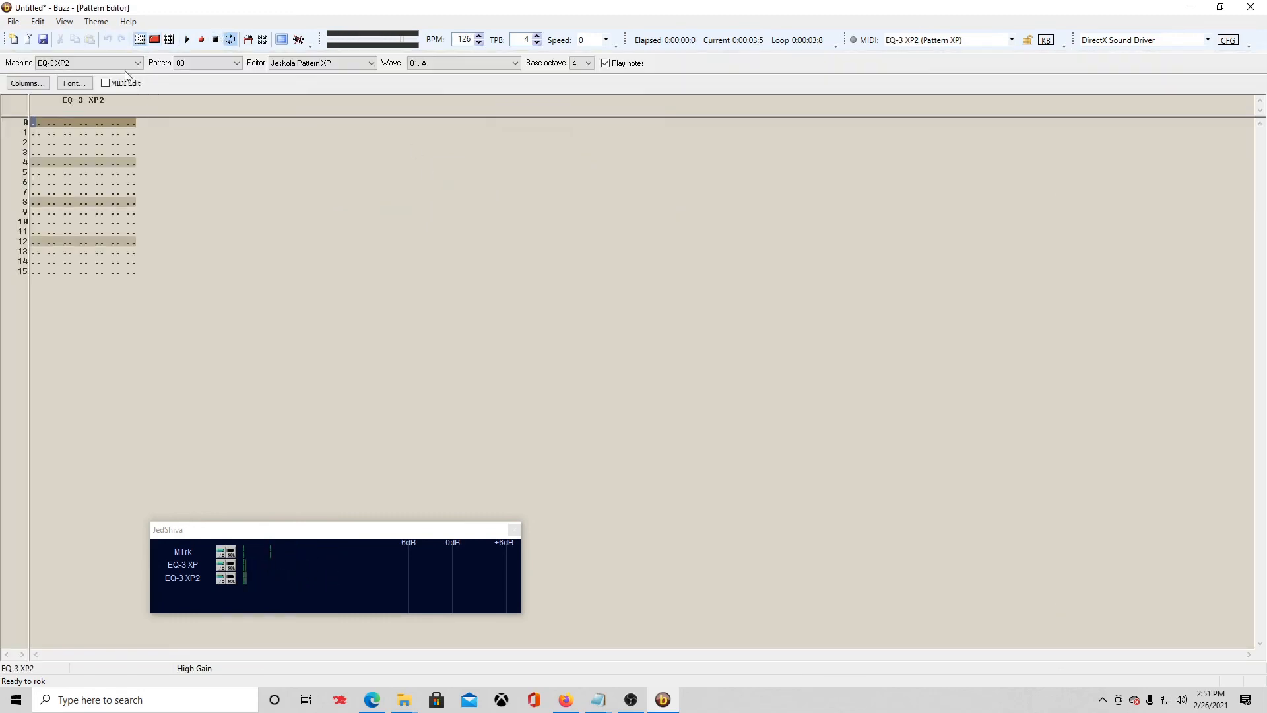
pyautogui.click(89, 62)
pyautogui.click(66, 111)
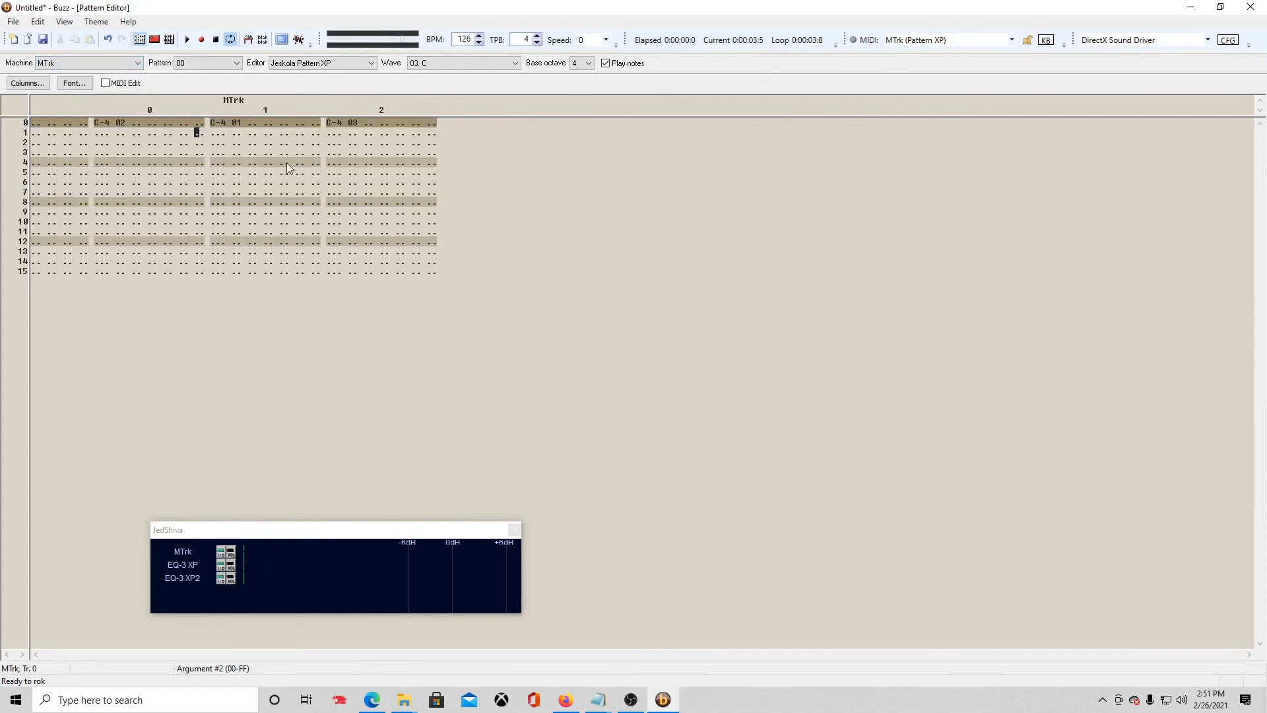
# Return to the machine view and move EQ-3 XP2 slightly farther from the central MTrk–JedShiva connection
pyautogui.click(154, 39)
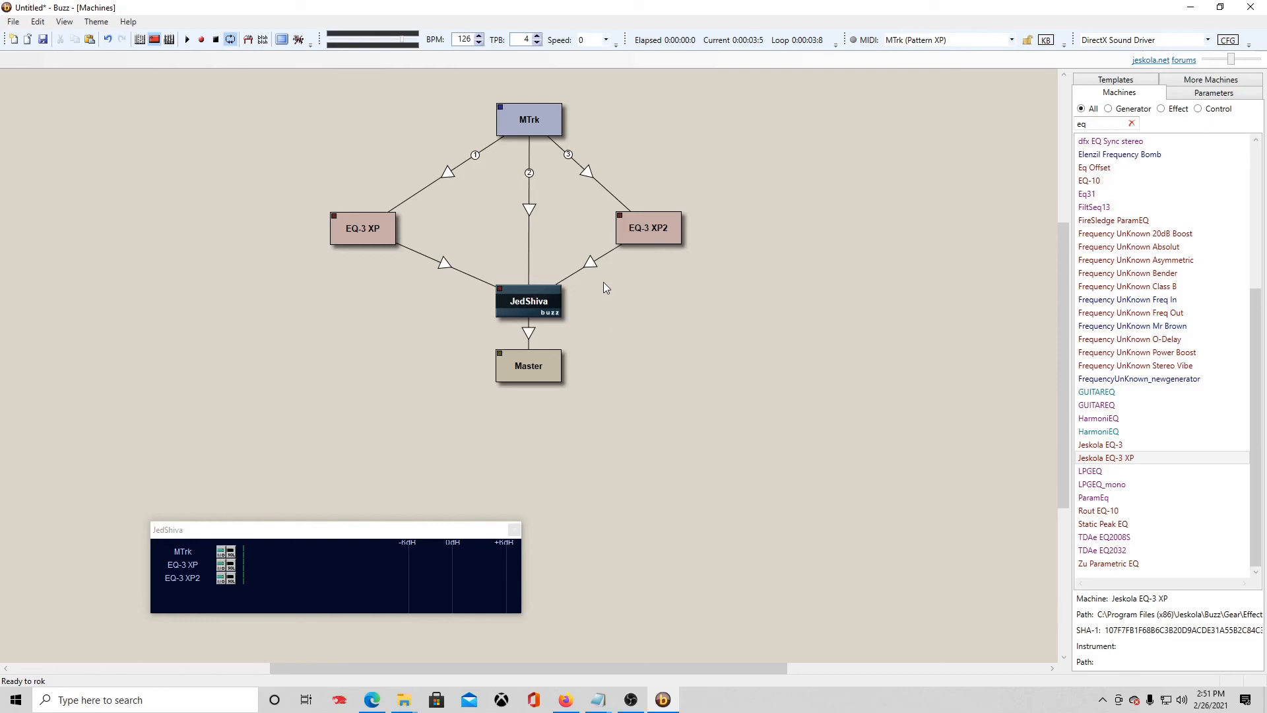
pyautogui.moveTo(645, 227); pyautogui.dragTo(679, 232)
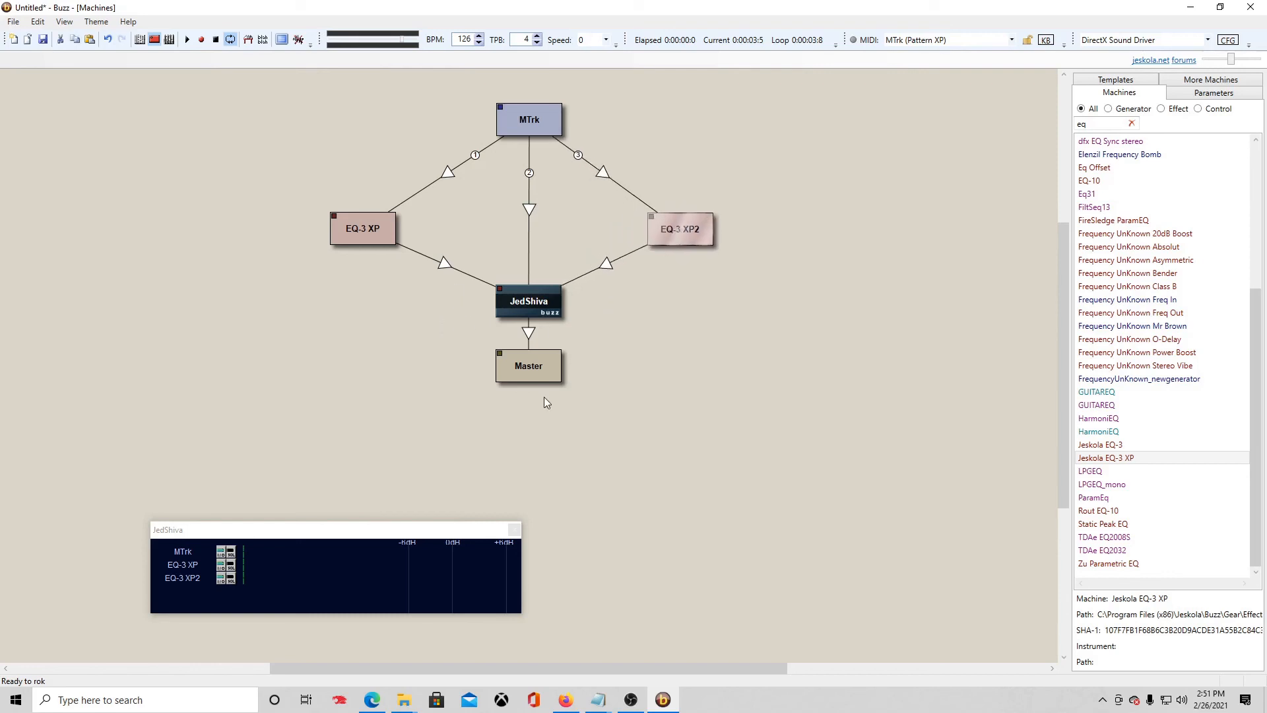